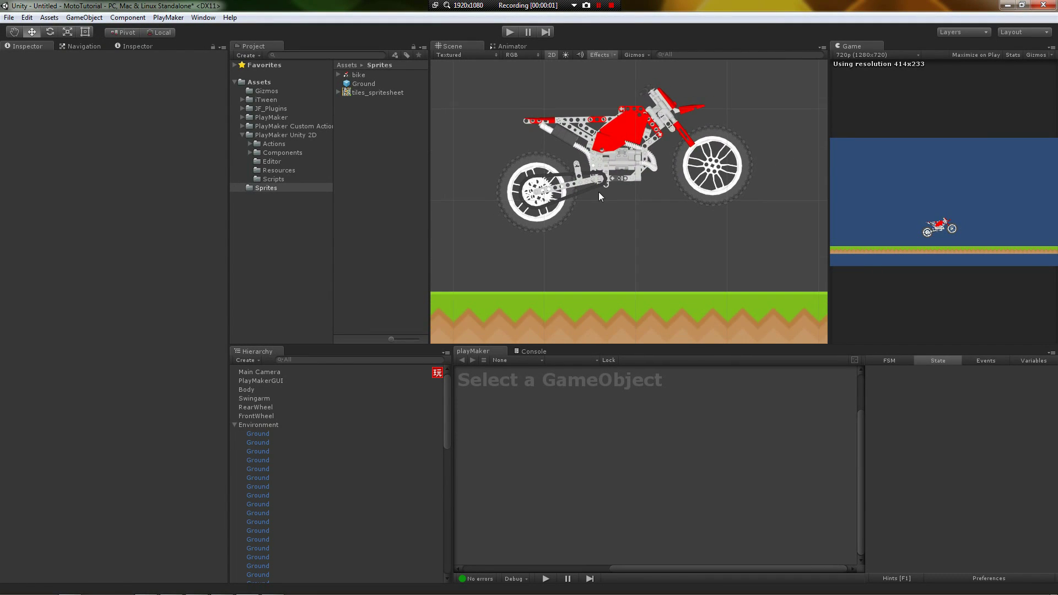
{"action": "scroll", "coordinate": [598, 194], "scroll_direction": "down", "scroll_amount": 3}
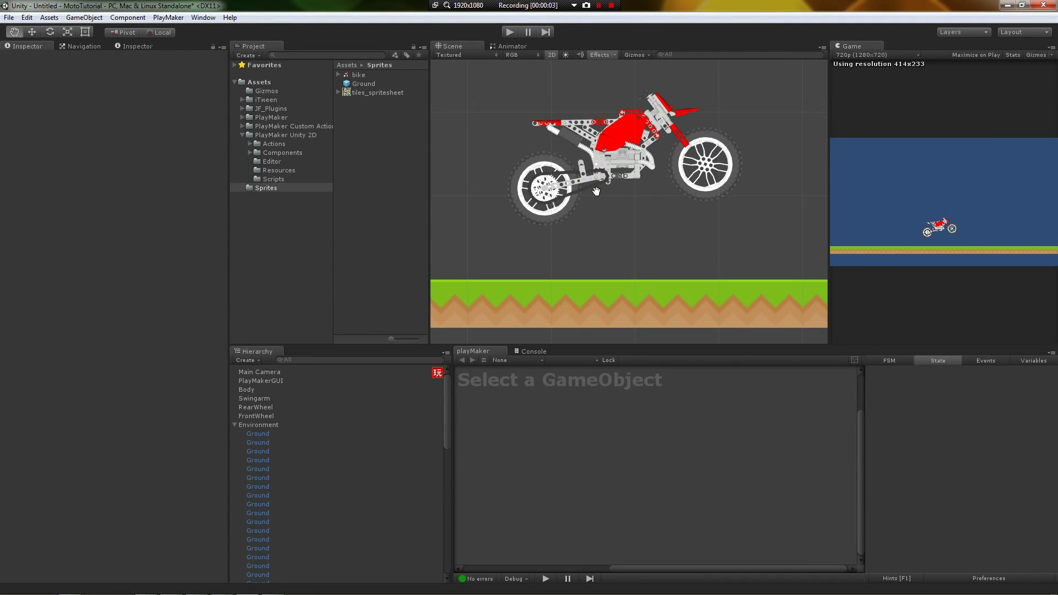
Step: Zoom out the Scene and inspect the Ground tiles under Environment
{"action": "key", "text": "w"}
{"action": "left_click", "coordinate": [577, 291]}
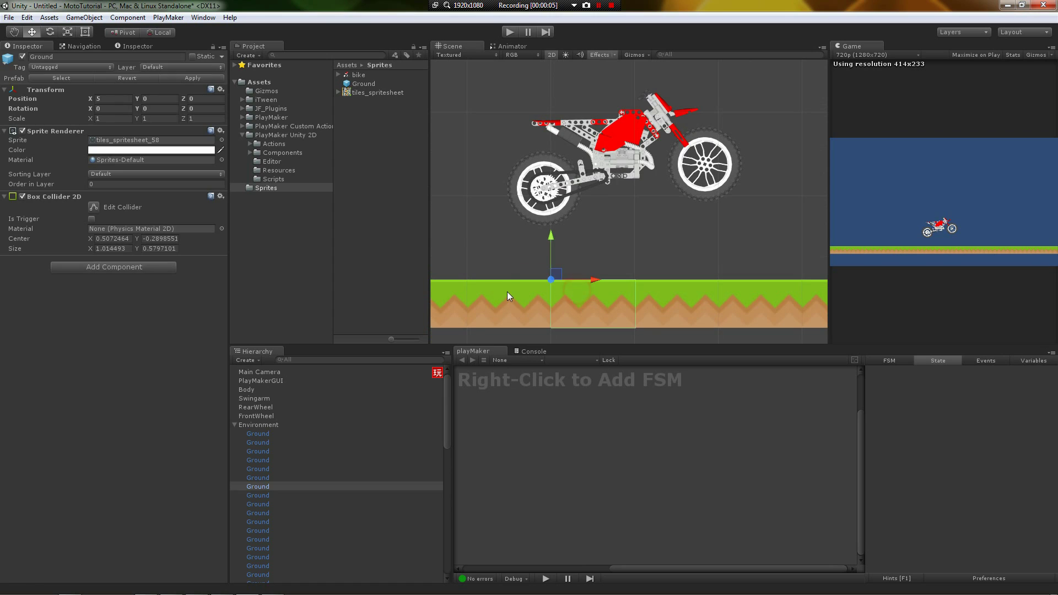
{"action": "left_click", "coordinate": [507, 292]}
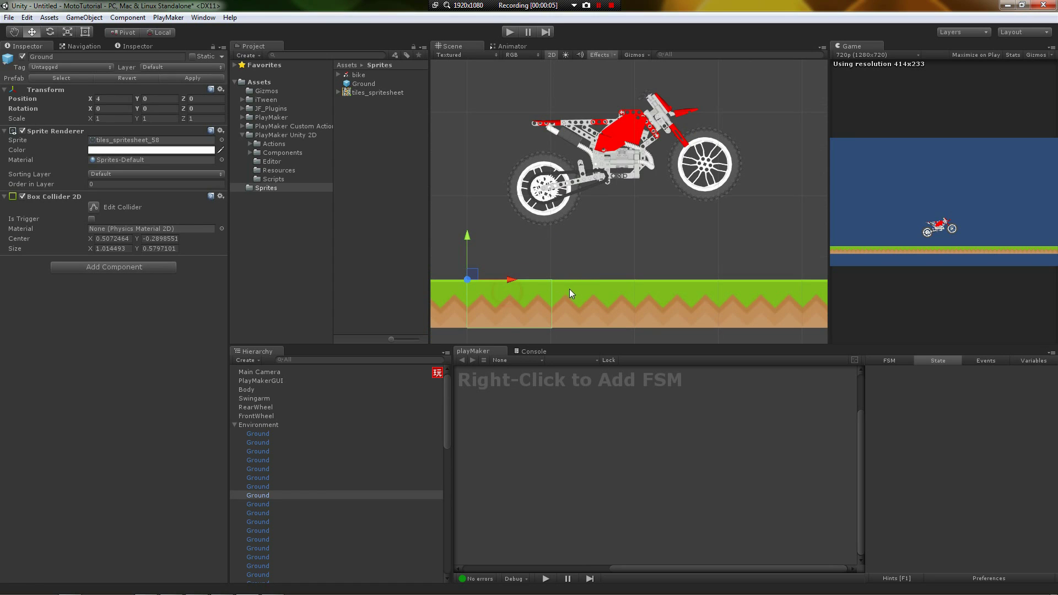
{"action": "left_click", "coordinate": [256, 433]}
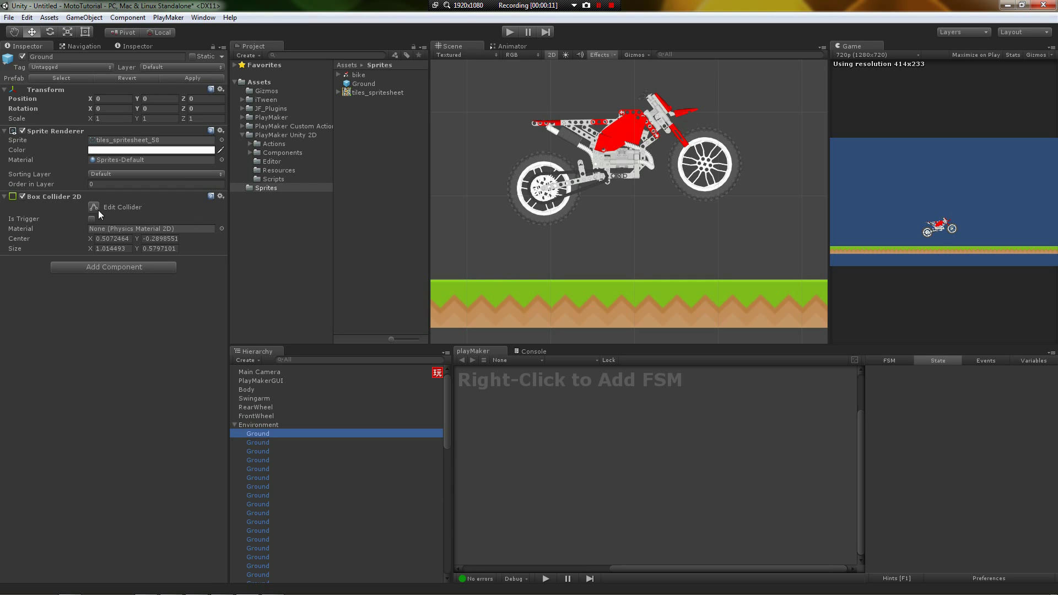
{"action": "left_click", "coordinate": [500, 293]}
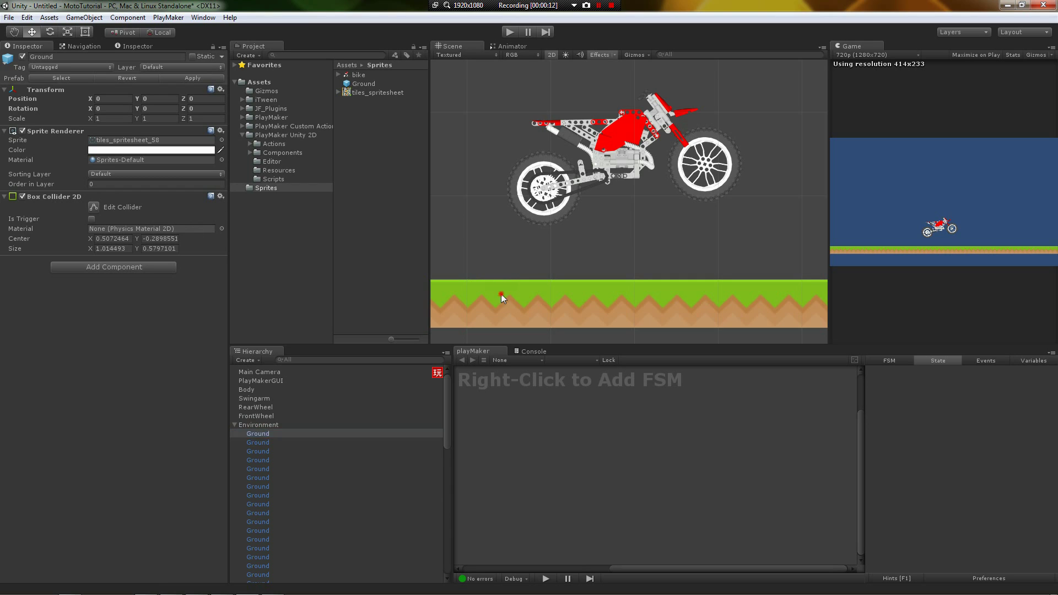
Step: Collapse Environment in the Hierarchy, deselect, and zoom back in on the bike
{"action": "left_click", "coordinate": [245, 426]}
{"action": "left_click", "coordinate": [236, 424]}
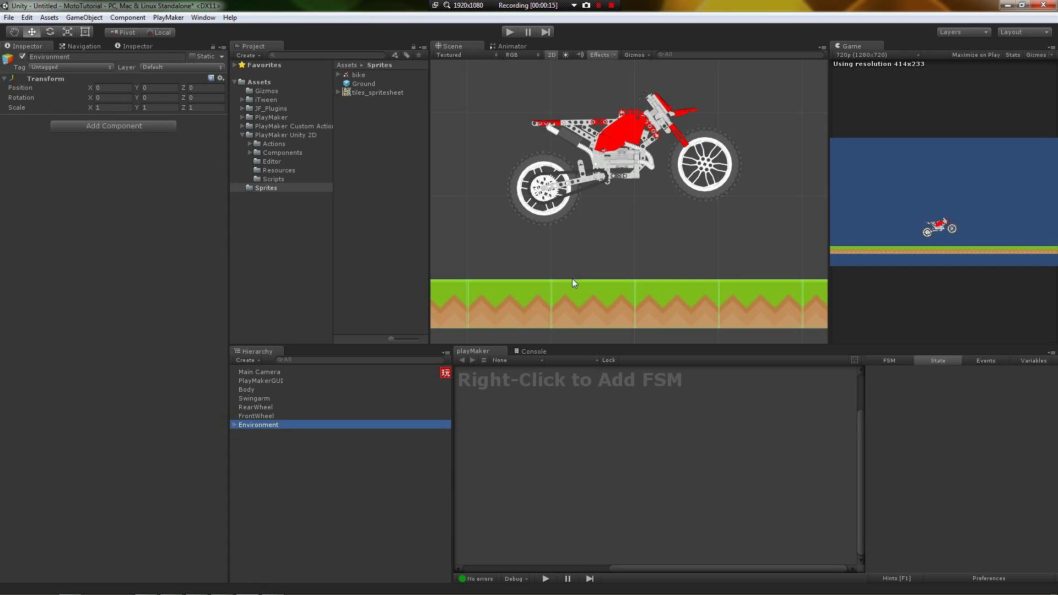
{"action": "left_click", "coordinate": [607, 199]}
{"action": "scroll", "coordinate": [607, 200], "scroll_direction": "up", "scroll_amount": 4}
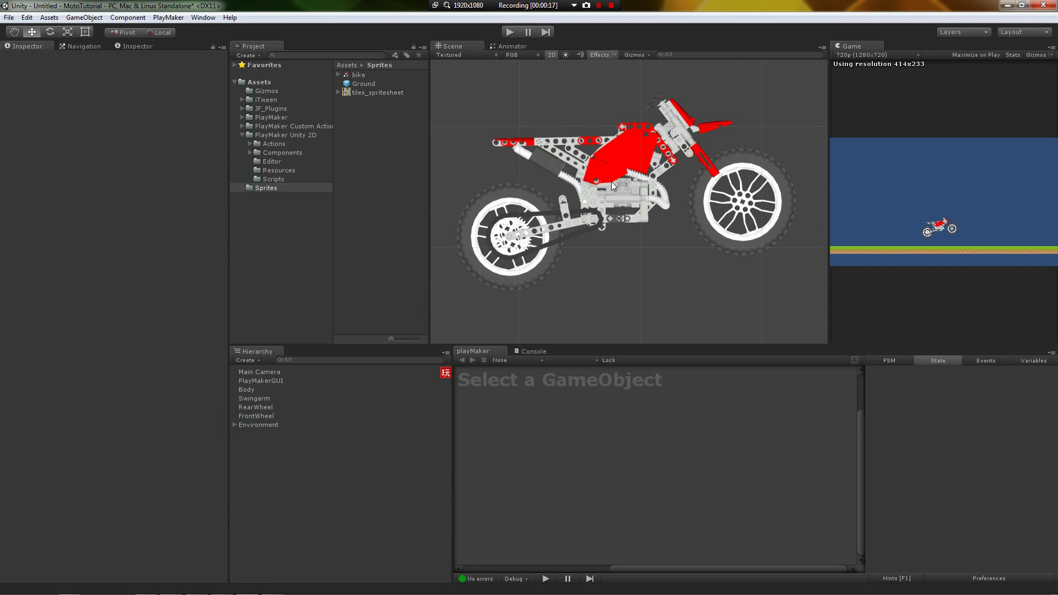
{"action": "left_click", "coordinate": [594, 183]}
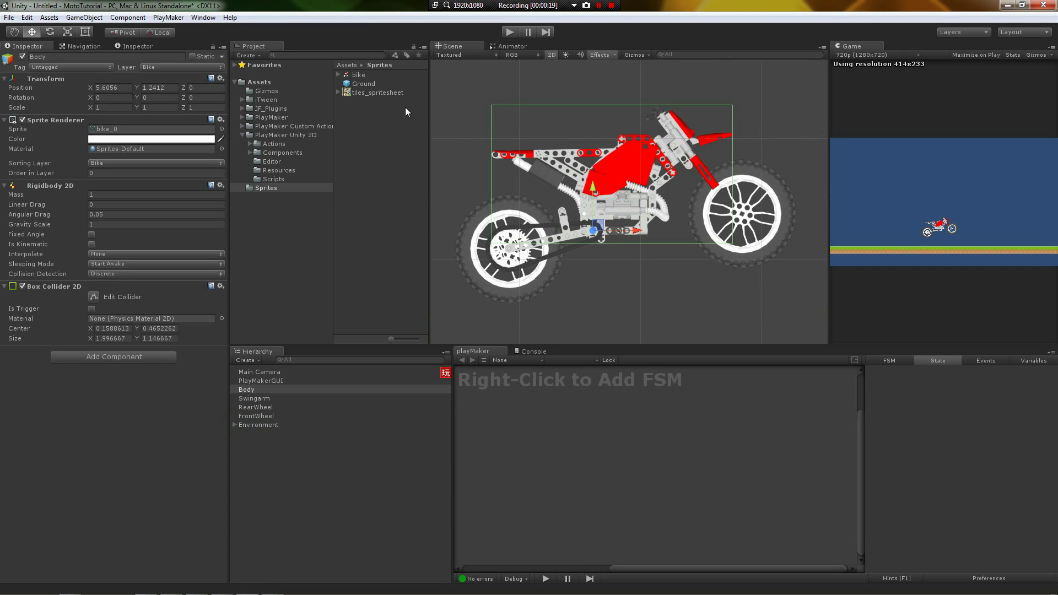
{"action": "left_click", "coordinate": [477, 216]}
{"action": "left_click", "coordinate": [484, 245]}
{"action": "left_click", "coordinate": [512, 269]}
{"action": "left_click", "coordinate": [512, 269]}
{"action": "left_click", "coordinate": [557, 225]}
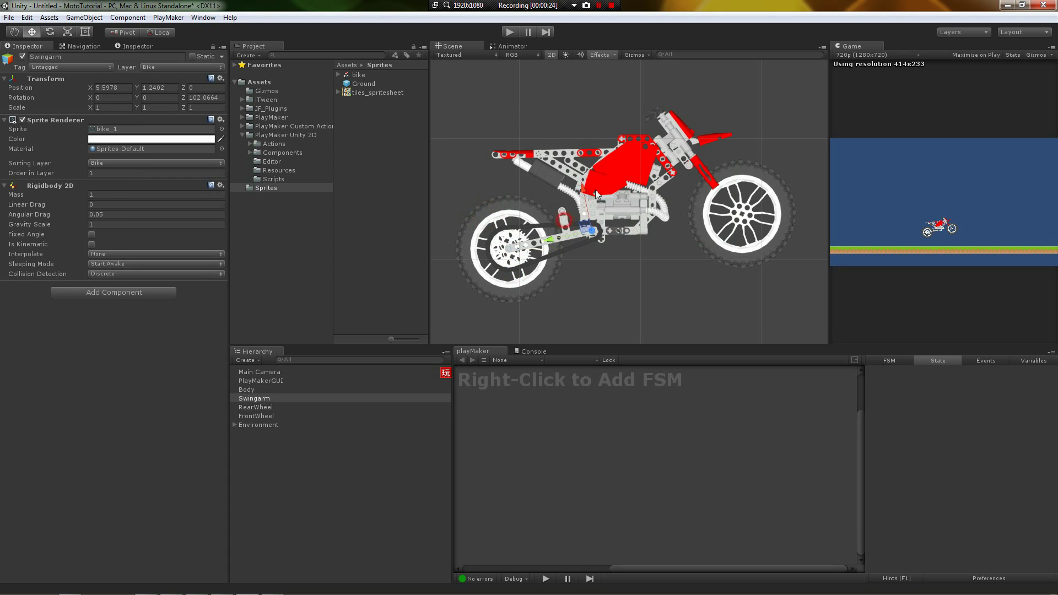
{"action": "left_click", "coordinate": [595, 190]}
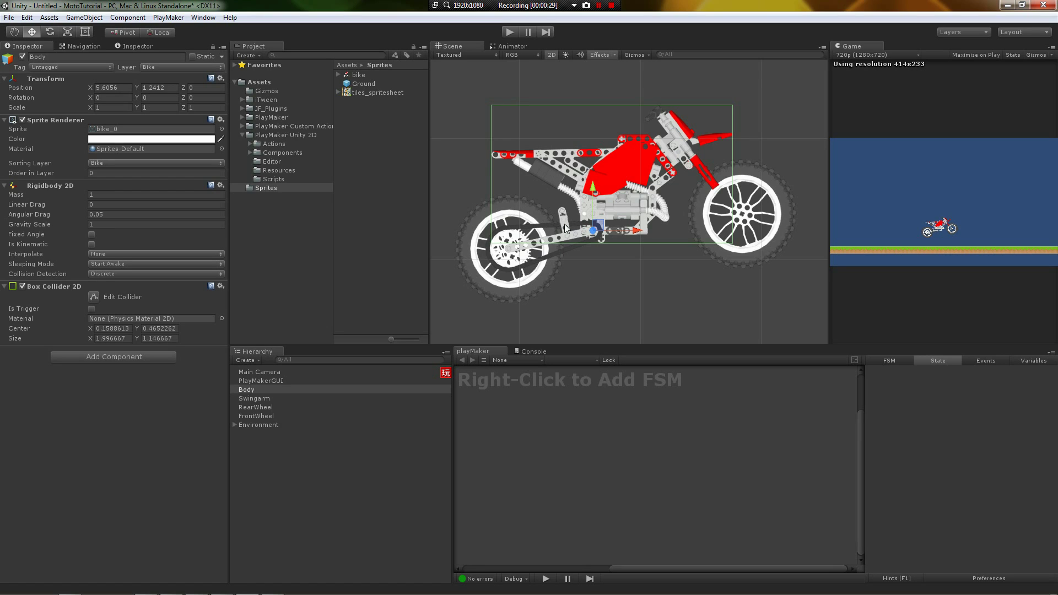
Step: In the Sprite Editor for bike.png, nudge the bike_0 body sprite's pivot slightly
{"action": "left_click", "coordinate": [373, 93]}
{"action": "left_click", "coordinate": [208, 123]}
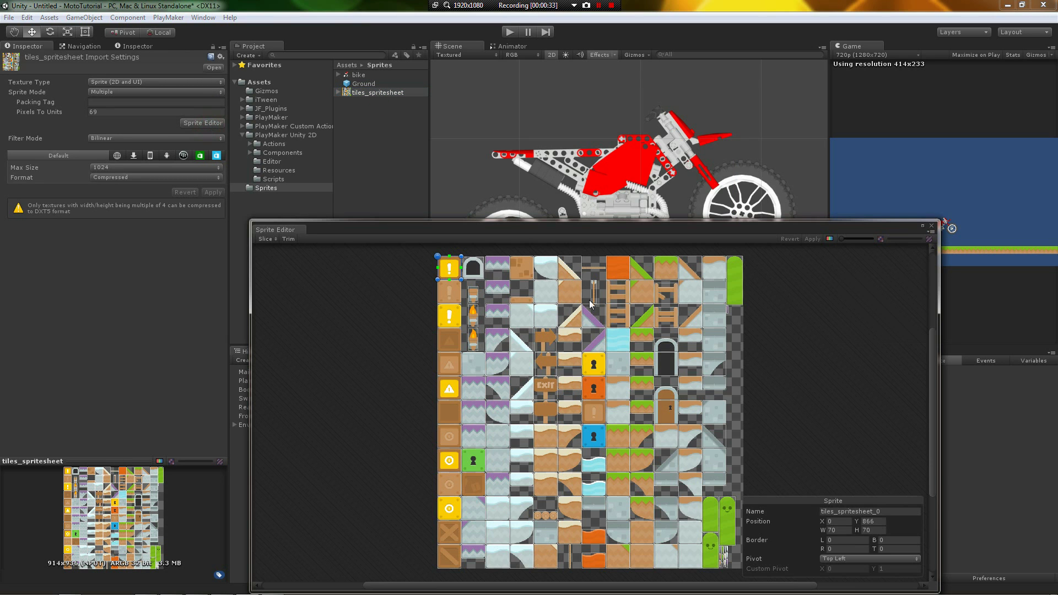
{"action": "left_click", "coordinate": [369, 77]}
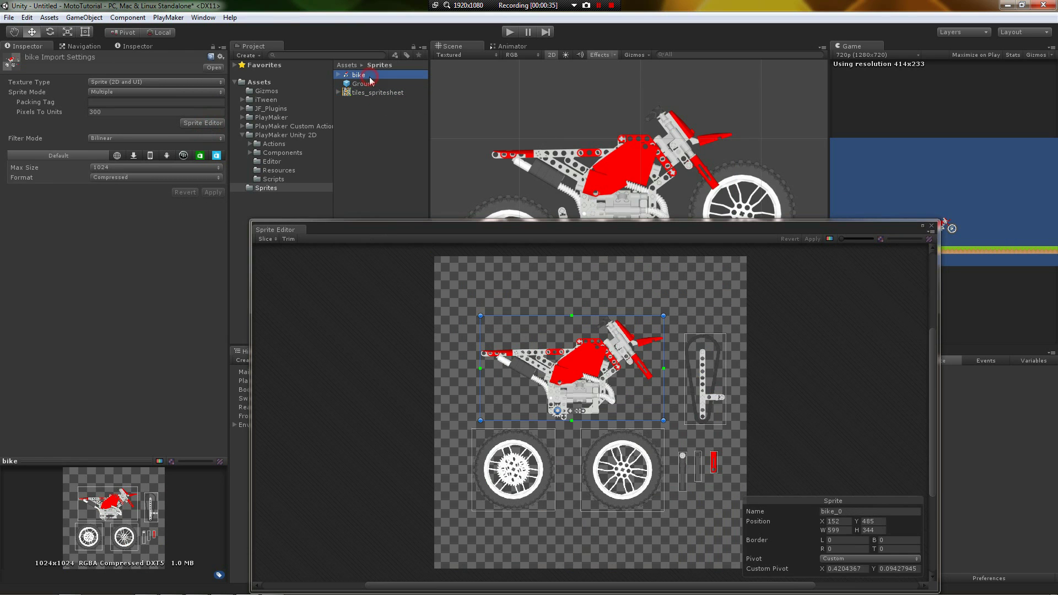
{"action": "scroll", "coordinate": [573, 416], "scroll_direction": "up", "scroll_amount": 3}
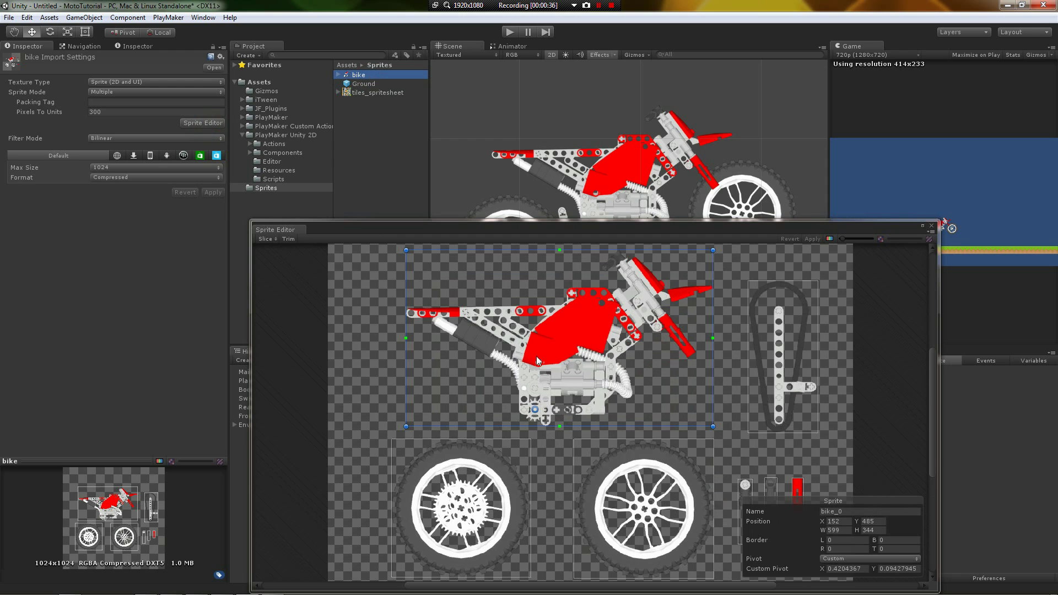
{"action": "left_click_drag", "start_coordinate": [535, 409], "coordinate": [535, 410]}
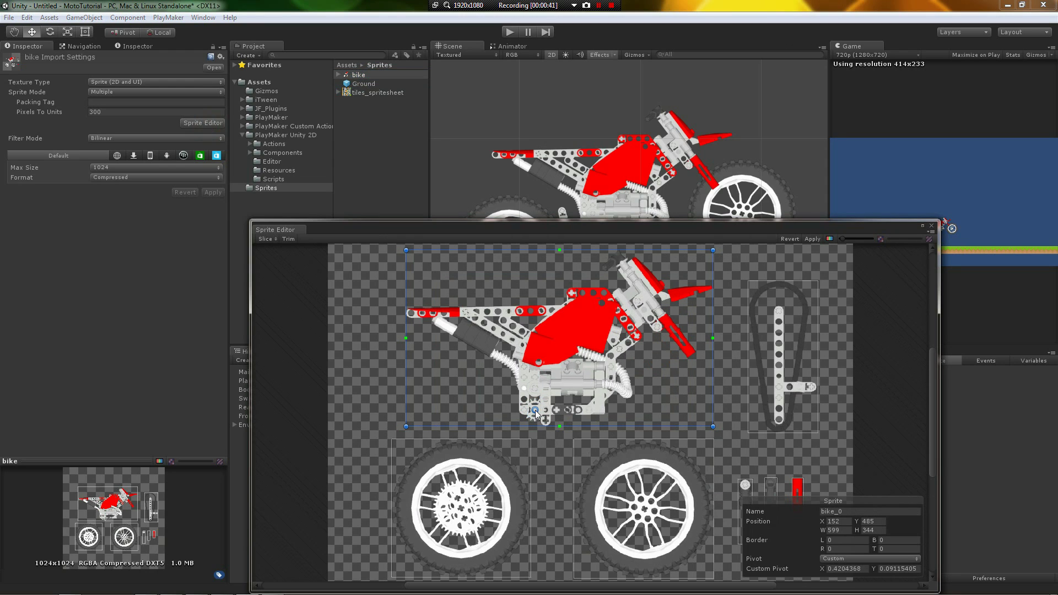
Step: Close the Sprite Editor and Apply the unapplied bike import settings
{"action": "scroll", "coordinate": [535, 413], "scroll_direction": "up", "scroll_amount": 2}
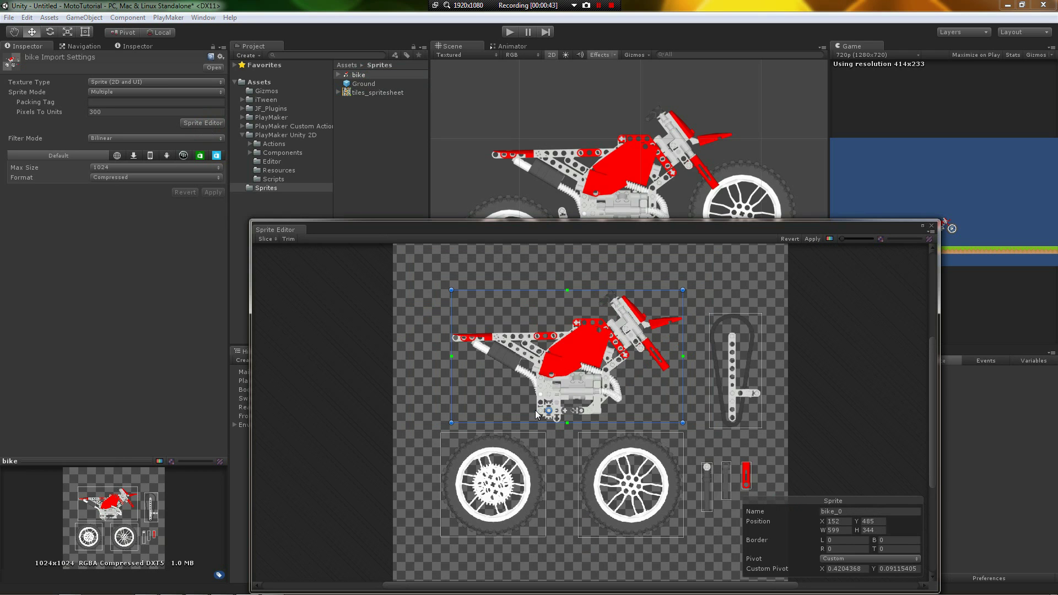
{"action": "scroll", "coordinate": [458, 393], "scroll_direction": "down", "scroll_amount": 3}
{"action": "left_click", "coordinate": [420, 367]}
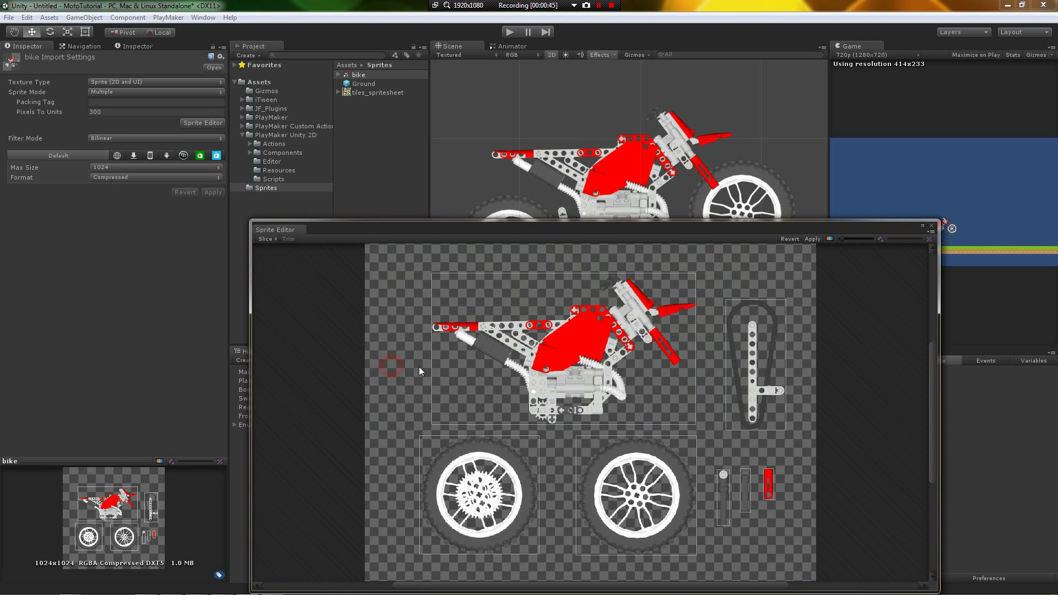
{"action": "left_click", "coordinate": [931, 225]}
{"action": "left_click", "coordinate": [557, 324]}
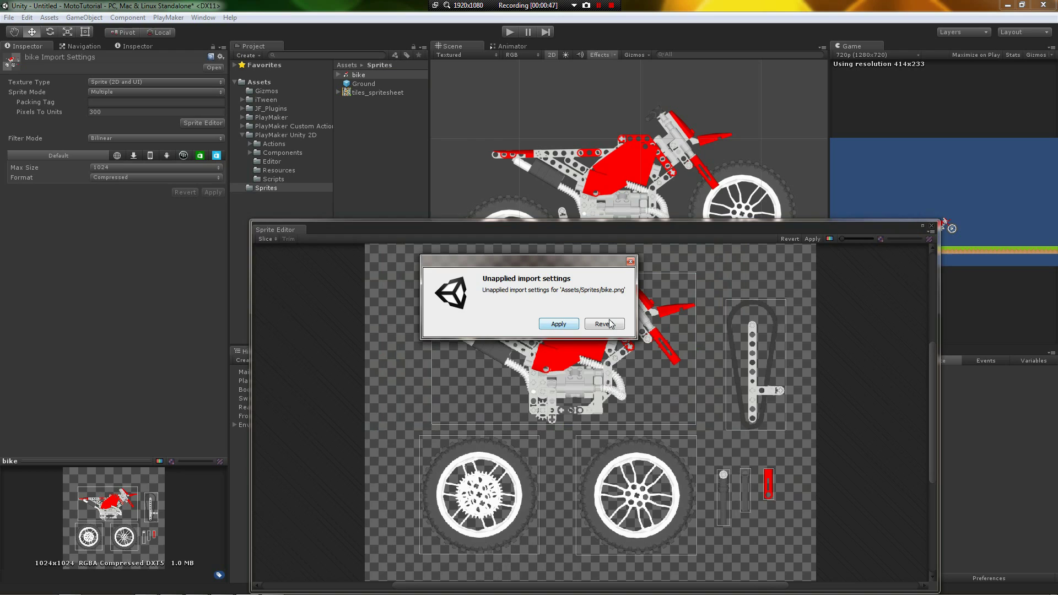
{"action": "left_click", "coordinate": [608, 202]}
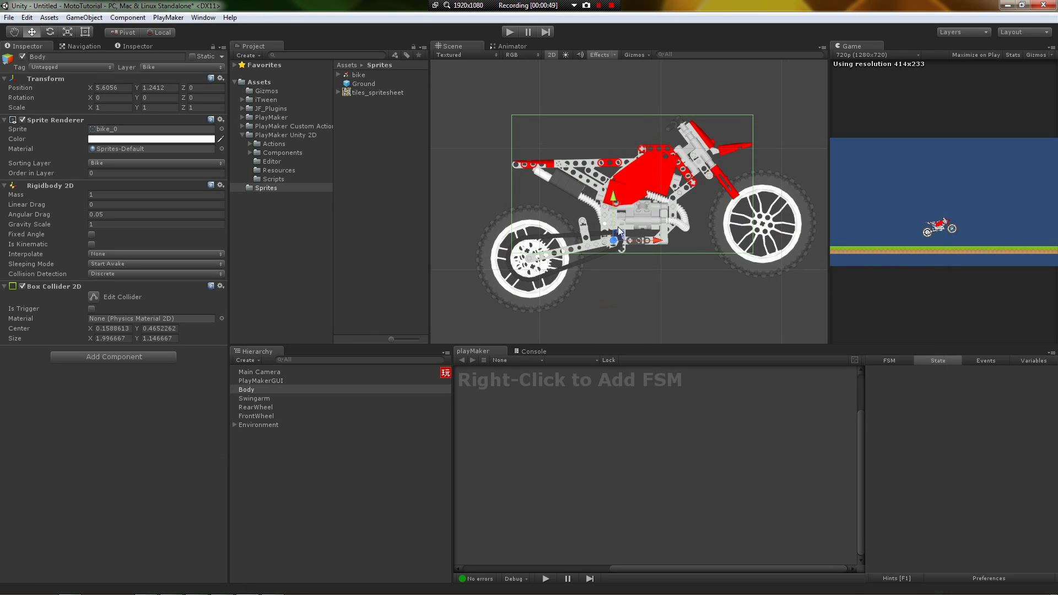
{"action": "scroll", "coordinate": [617, 227], "scroll_direction": "up", "scroll_amount": 2}
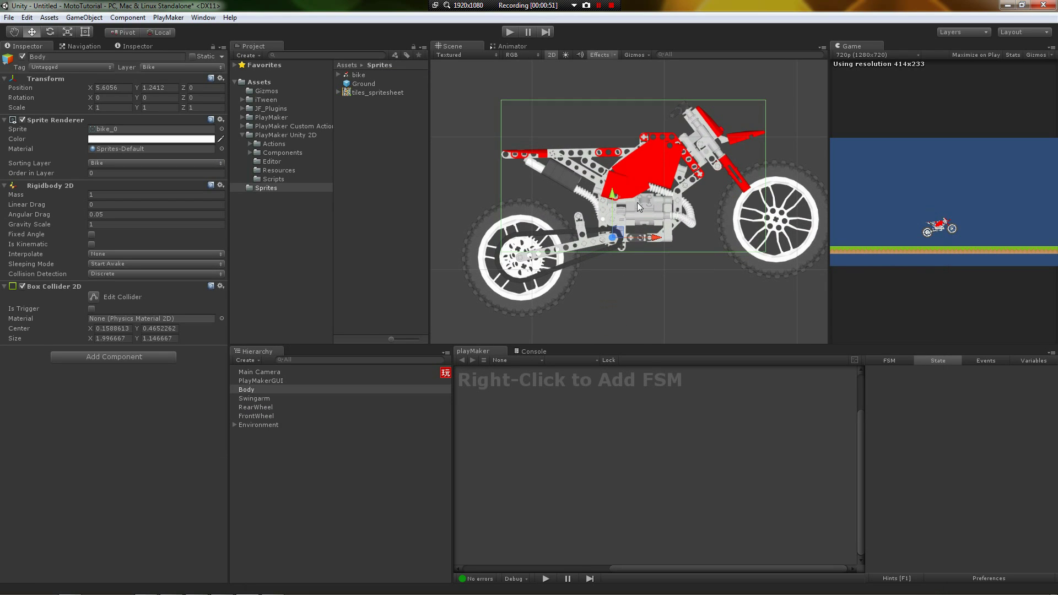
{"action": "left_click", "coordinate": [584, 231]}
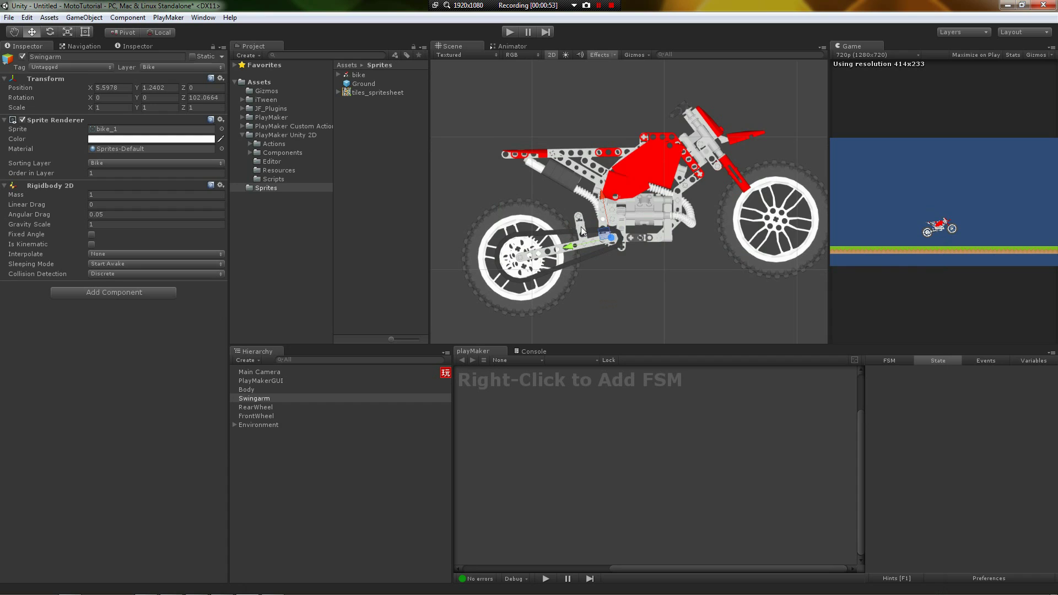
{"action": "middle_click_drag", "start_coordinate": [581, 231], "coordinate": [618, 215]}
{"action": "left_click", "coordinate": [577, 202]}
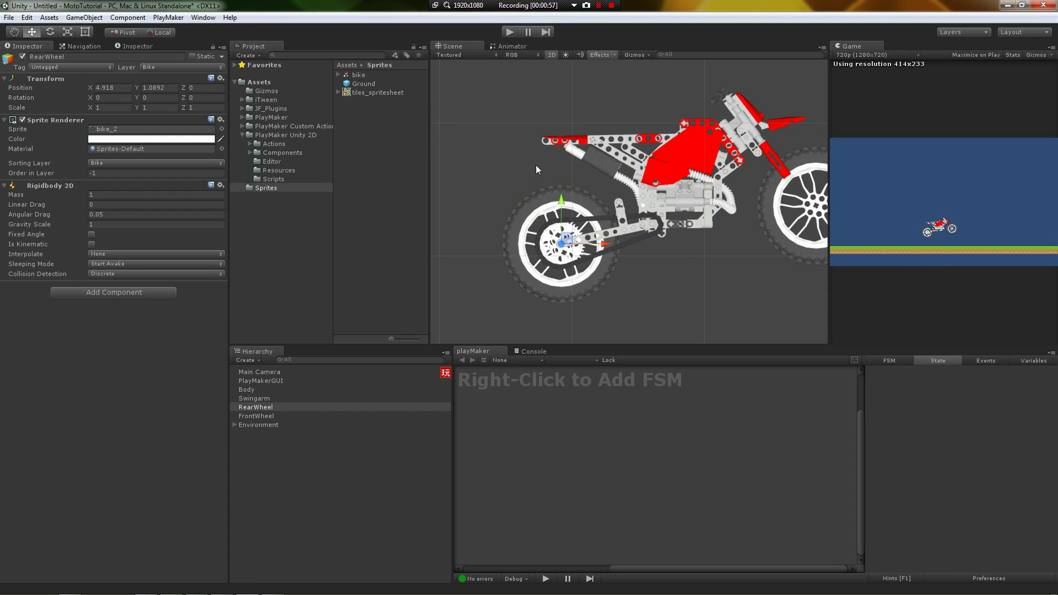
{"action": "left_click", "coordinate": [675, 189]}
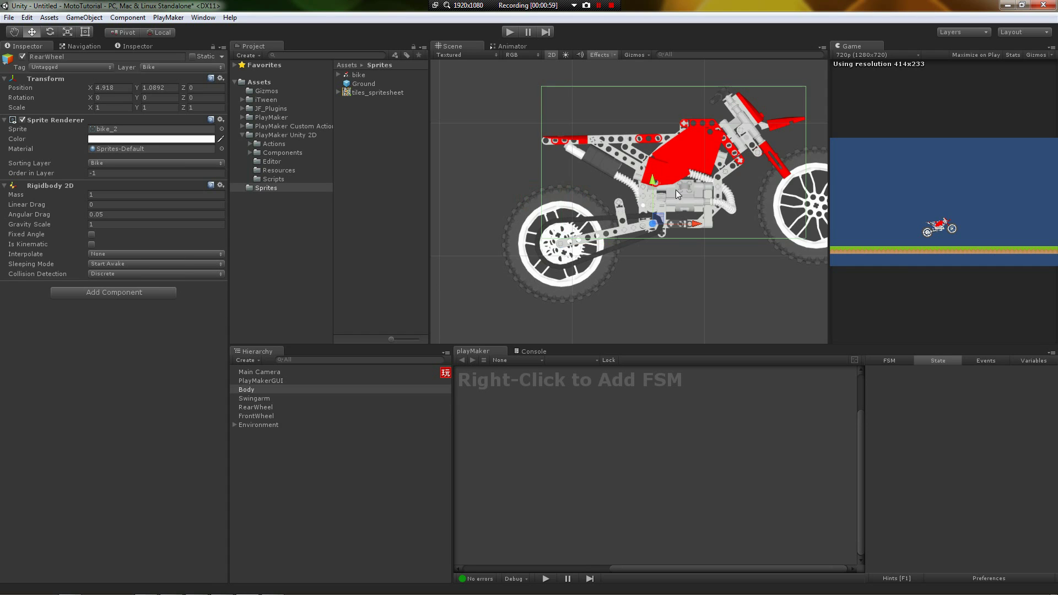
{"action": "scroll", "coordinate": [659, 222], "scroll_direction": "up", "scroll_amount": 5}
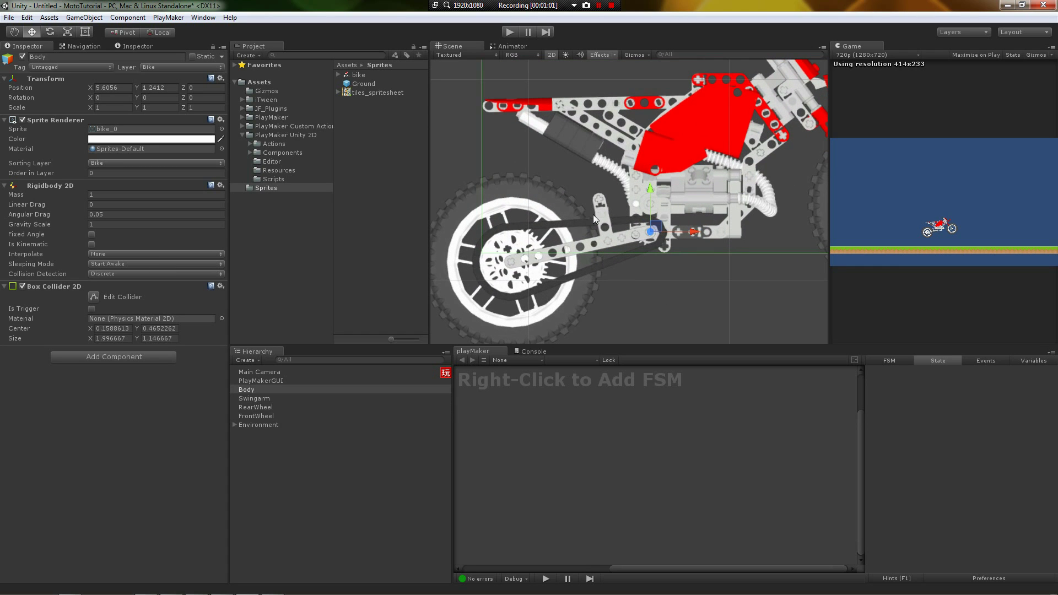
{"action": "left_click", "coordinate": [589, 214]}
{"action": "left_click", "coordinate": [481, 214]}
{"action": "scroll", "coordinate": [547, 210], "scroll_direction": "down", "scroll_amount": 2}
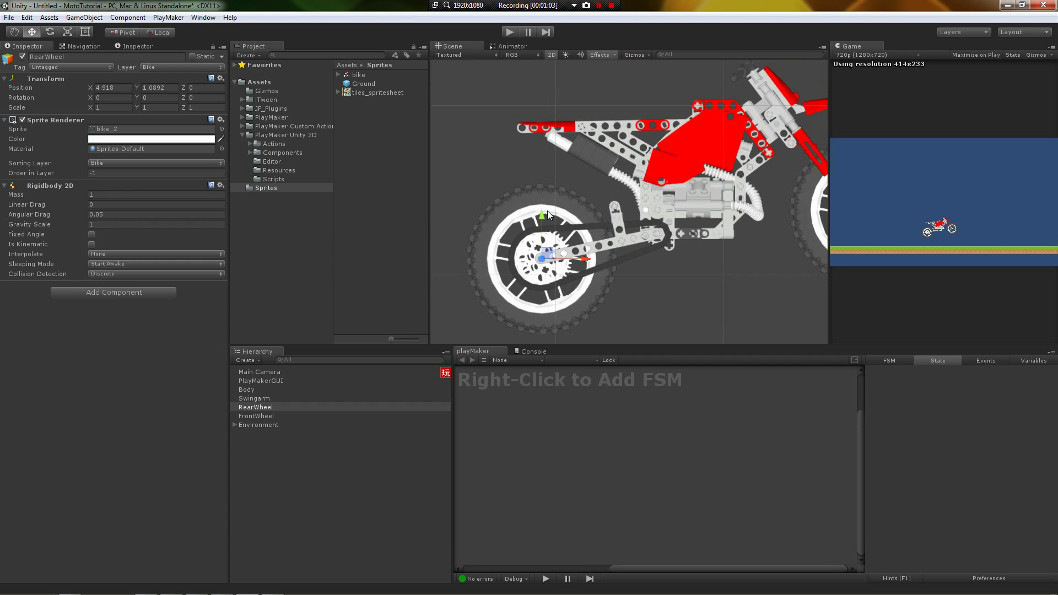
{"action": "scroll", "coordinate": [547, 210], "scroll_direction": "down", "scroll_amount": 1}
{"action": "middle_click_drag", "start_coordinate": [704, 229], "coordinate": [652, 239]}
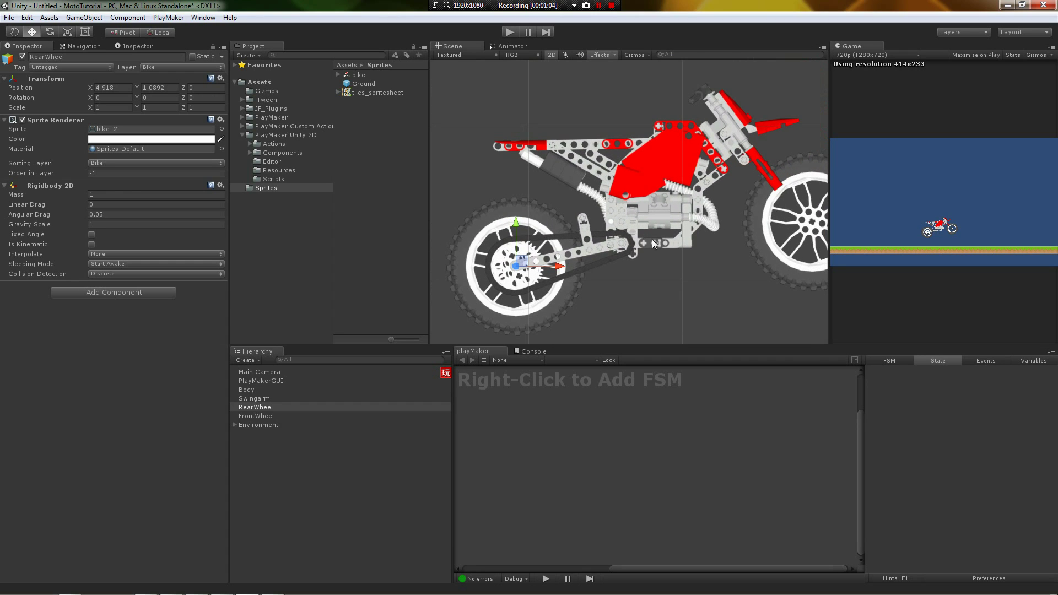
{"action": "left_click", "coordinate": [786, 199]}
{"action": "left_click", "coordinate": [640, 174]}
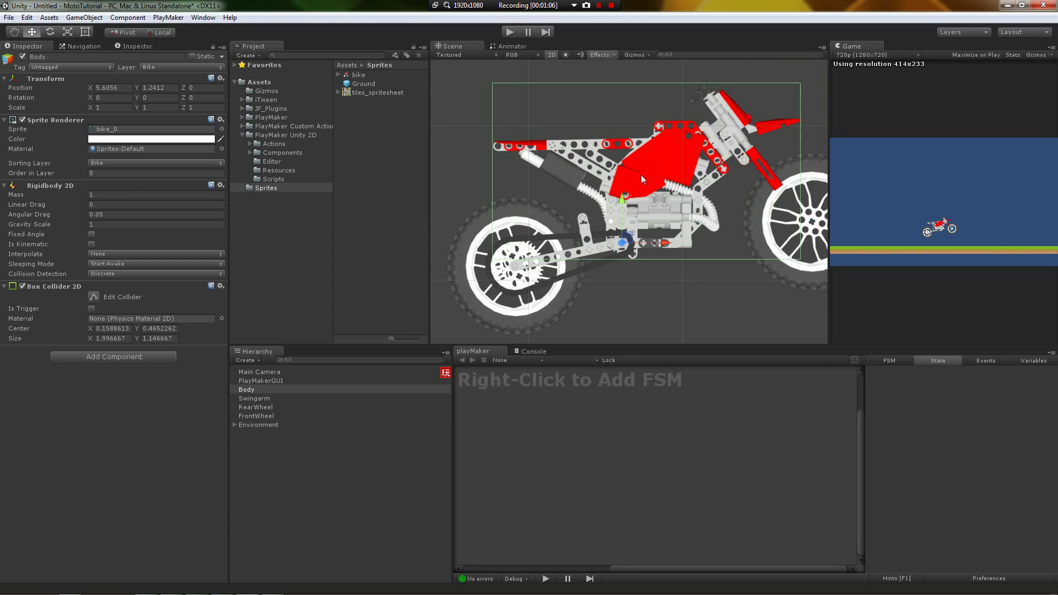
Step: Add a Circle Collider 2D to RearWheel (radius 0.4533333)
{"action": "left_click", "coordinate": [479, 233]}
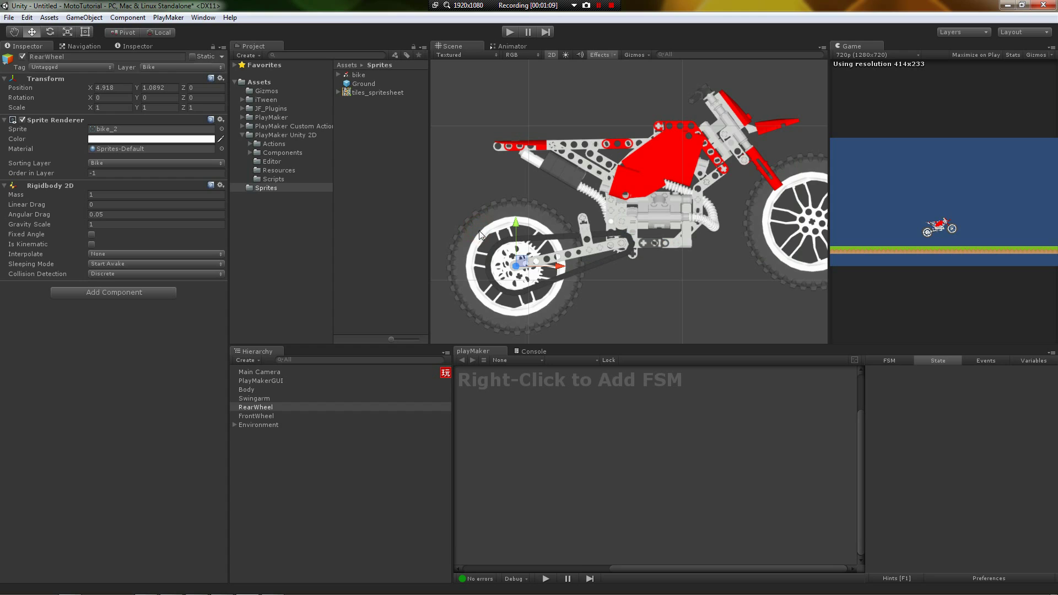
{"action": "left_click", "coordinate": [161, 289]}
{"action": "left_click", "coordinate": [167, 308]}
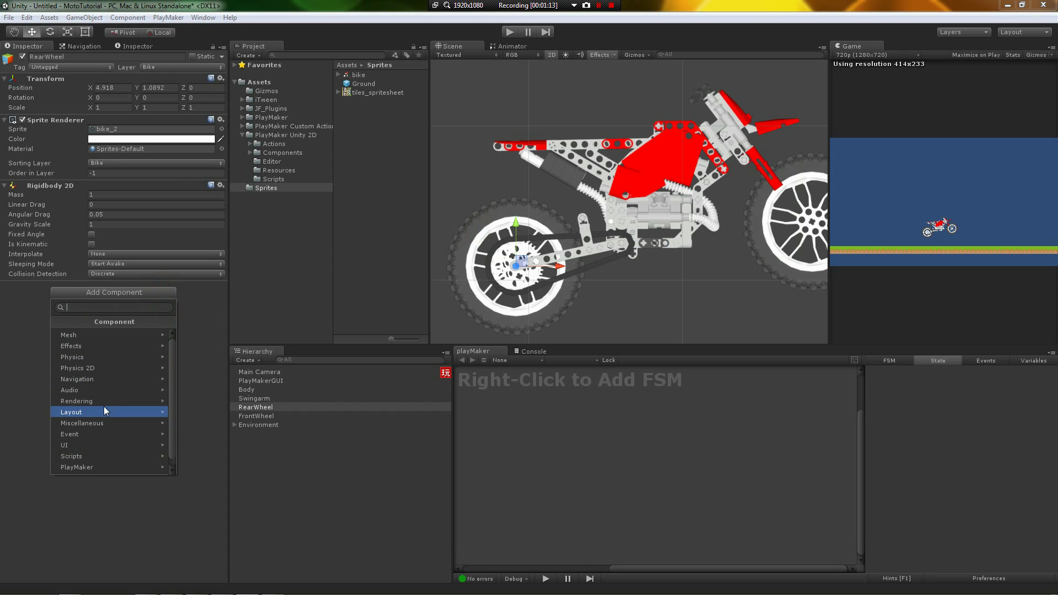
{"action": "left_click", "coordinate": [102, 368]}
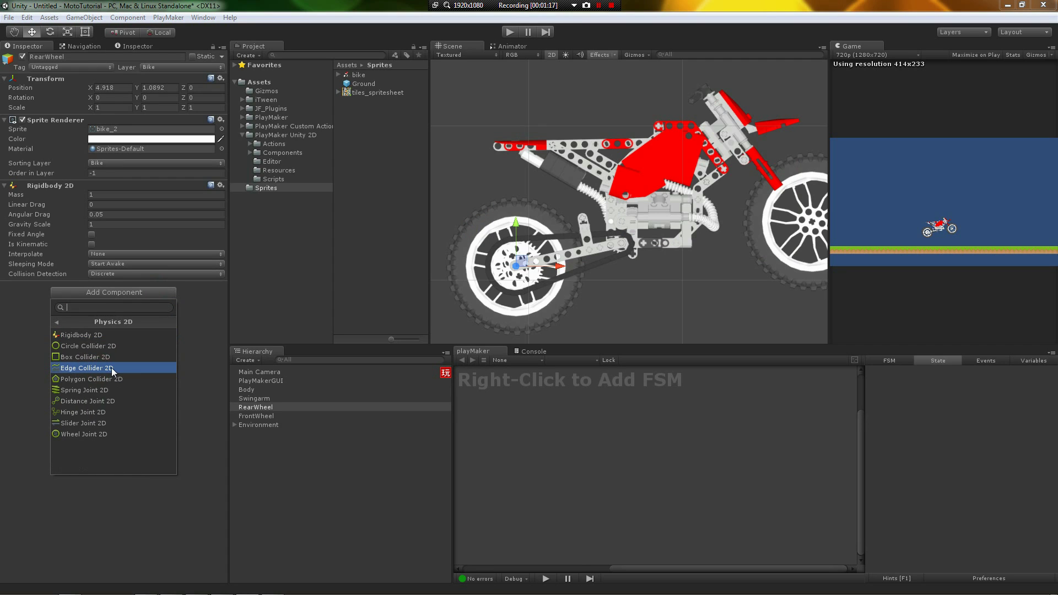
{"action": "left_click", "coordinate": [112, 345]}
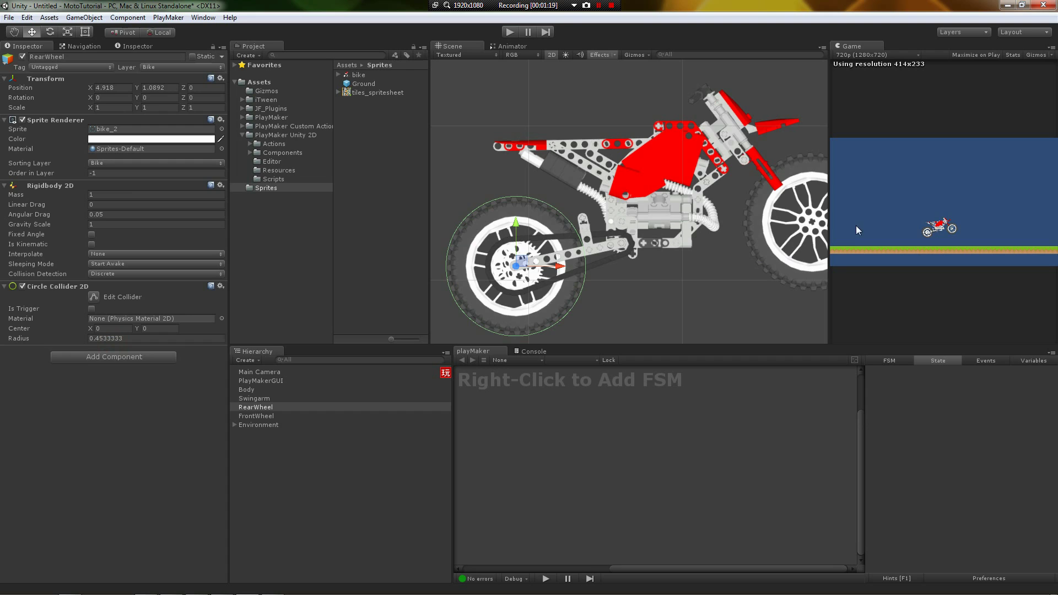
Step: Add a Circle Collider 2D to FrontWheel (radius 0.455)
{"action": "left_click", "coordinate": [764, 226]}
{"action": "left_click", "coordinate": [159, 297]}
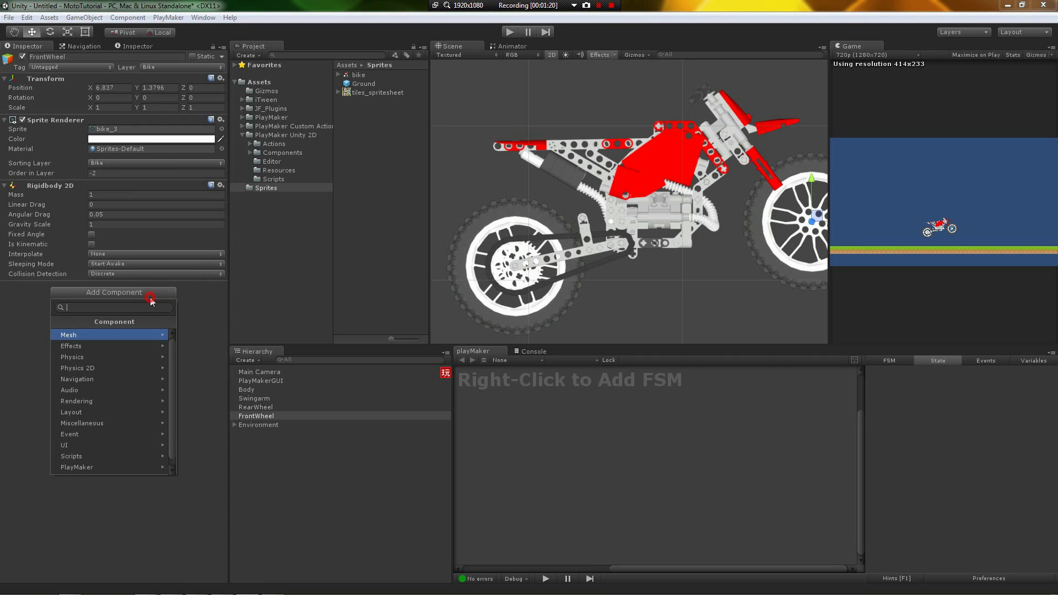
{"action": "left_click", "coordinate": [103, 370]}
{"action": "left_click", "coordinate": [117, 346]}
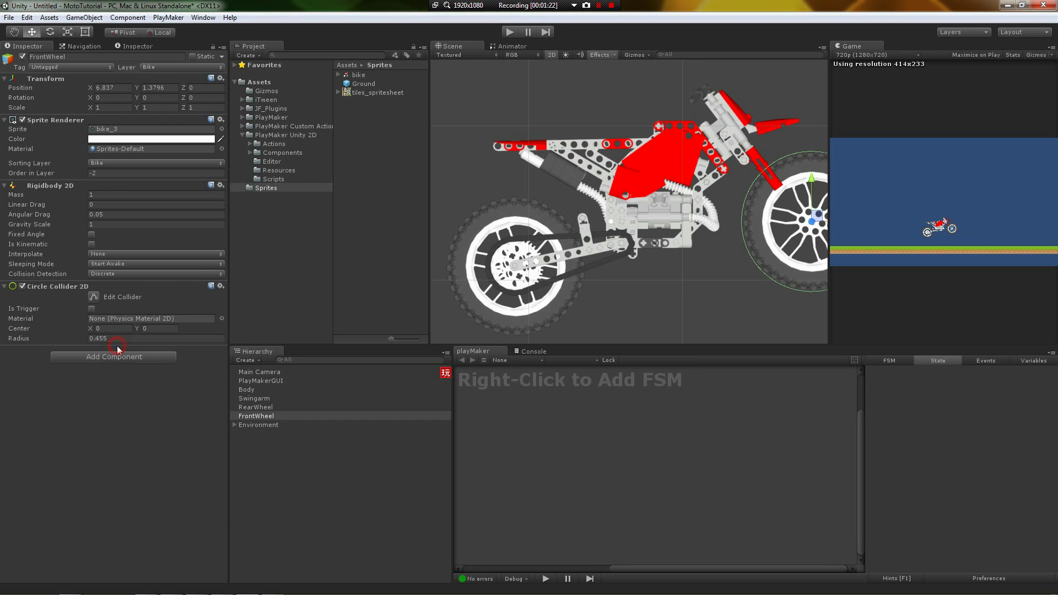
Step: Add a Box Collider 2D to the Swingarm, sized 0.4533334 by 0.9900001
{"action": "left_click", "coordinate": [585, 244]}
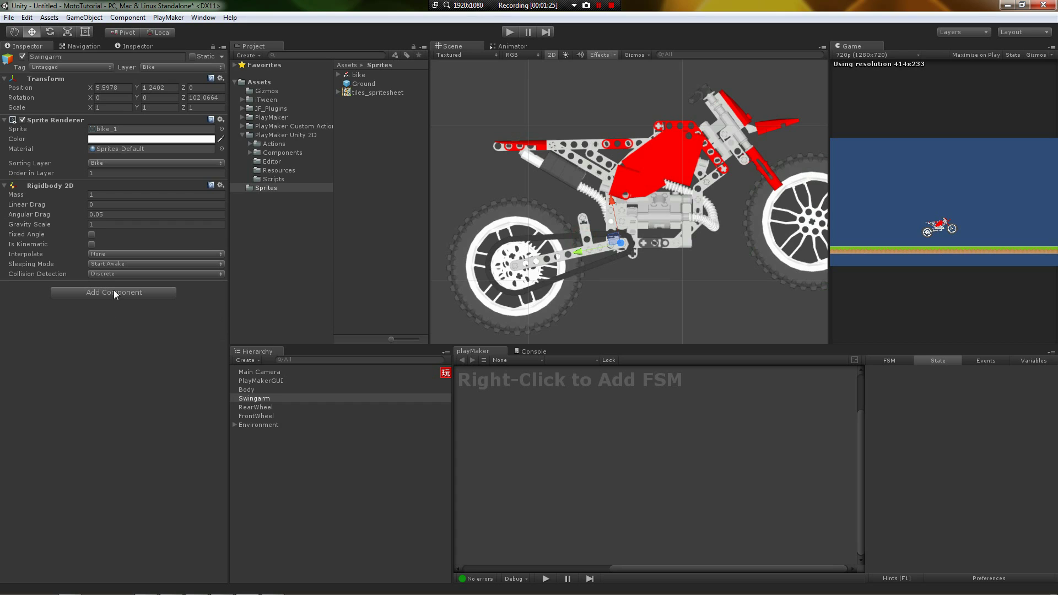
{"action": "left_click", "coordinate": [111, 292]}
{"action": "left_click", "coordinate": [88, 356]}
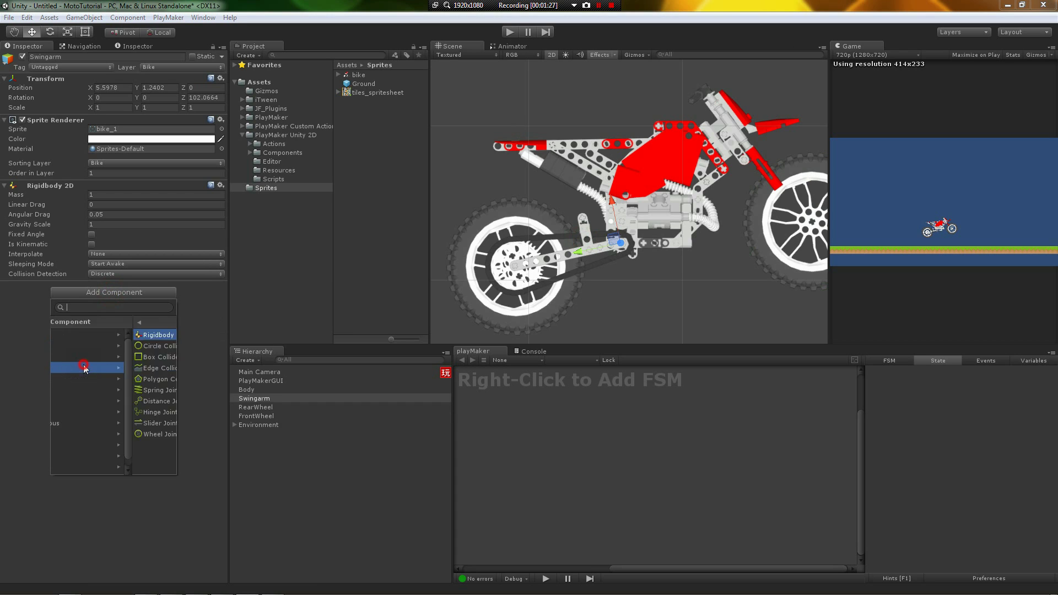
{"action": "left_click", "coordinate": [93, 357]}
Step: Check the 2D colliders on Body, RearWheel and Swingarm one by one
{"action": "left_click", "coordinate": [630, 170]}
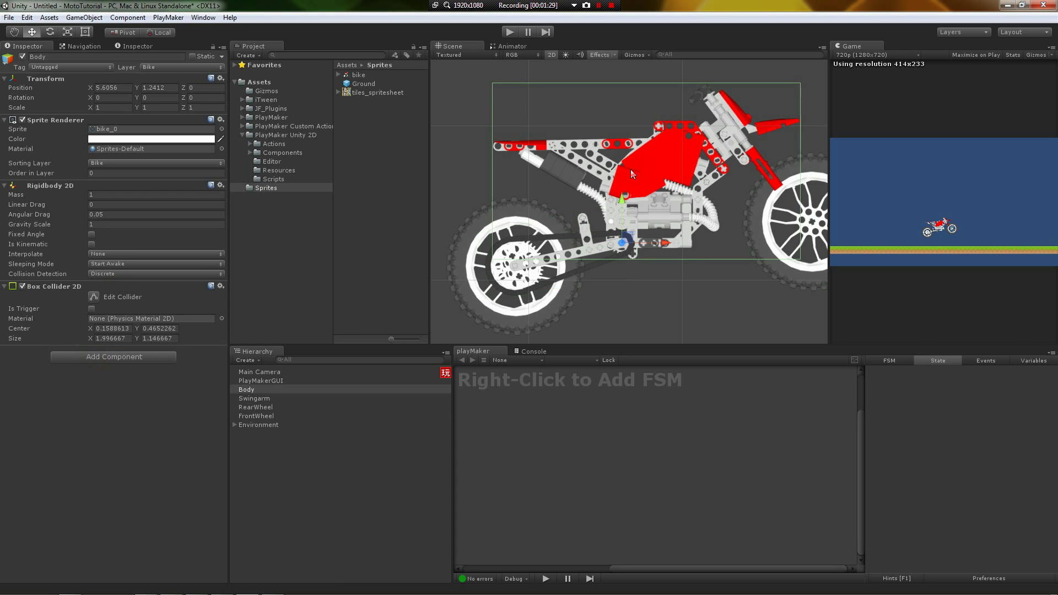
{"action": "left_click", "coordinate": [513, 265]}
{"action": "left_click", "coordinate": [513, 264]}
{"action": "left_click", "coordinate": [482, 234]}
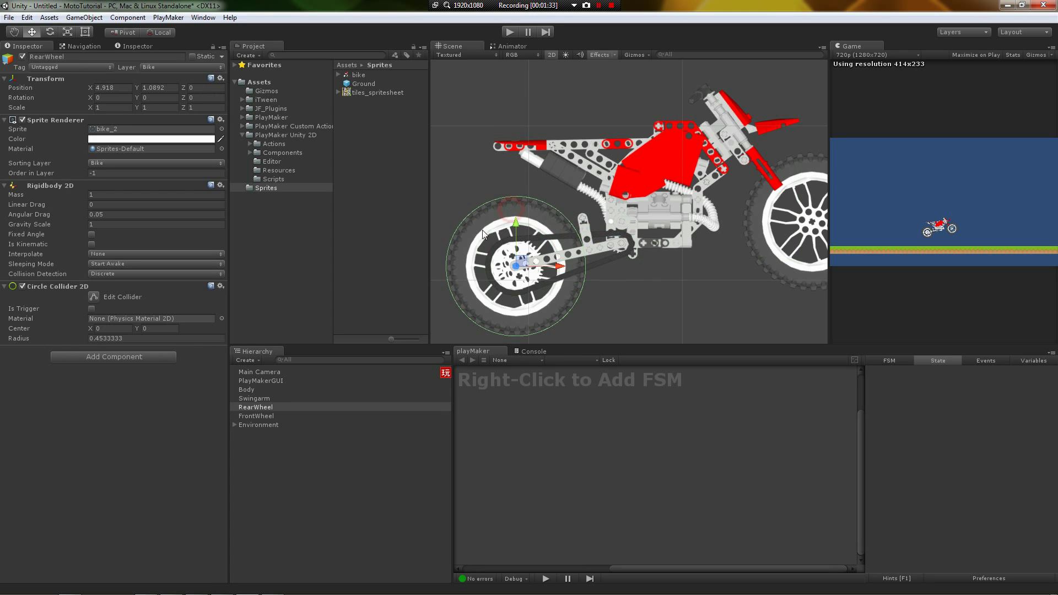
{"action": "left_click", "coordinate": [474, 182]}
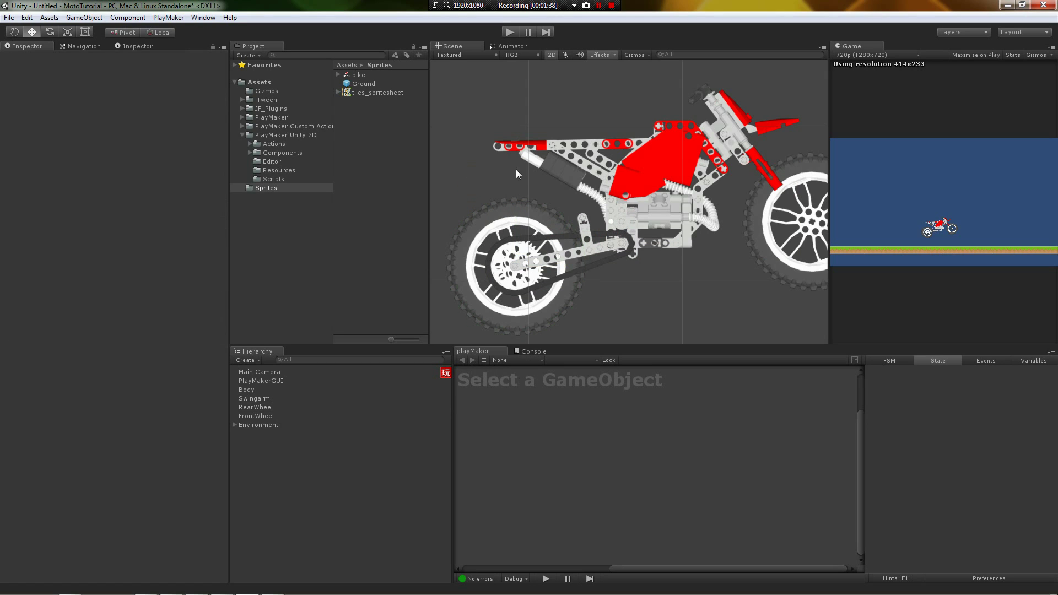
{"action": "left_click", "coordinate": [512, 207]}
{"action": "left_click", "coordinate": [509, 210]}
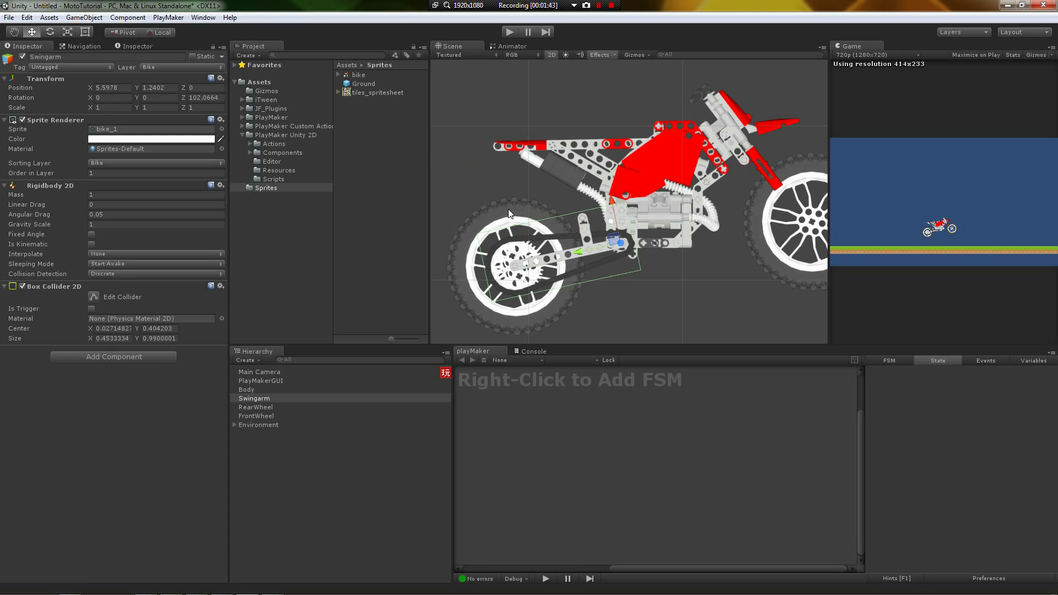
{"action": "left_click", "coordinate": [515, 216]}
{"action": "left_click", "coordinate": [587, 224]}
{"action": "left_click", "coordinate": [518, 217]}
{"action": "left_click", "coordinate": [592, 249]}
{"action": "left_click", "coordinate": [592, 249]}
Step: Confirm in Tags and Layers that User Layer 8 is named Bike, then close it
{"action": "left_click", "coordinate": [26, 18]}
{"action": "mouse_move", "coordinate": [68, 268]}
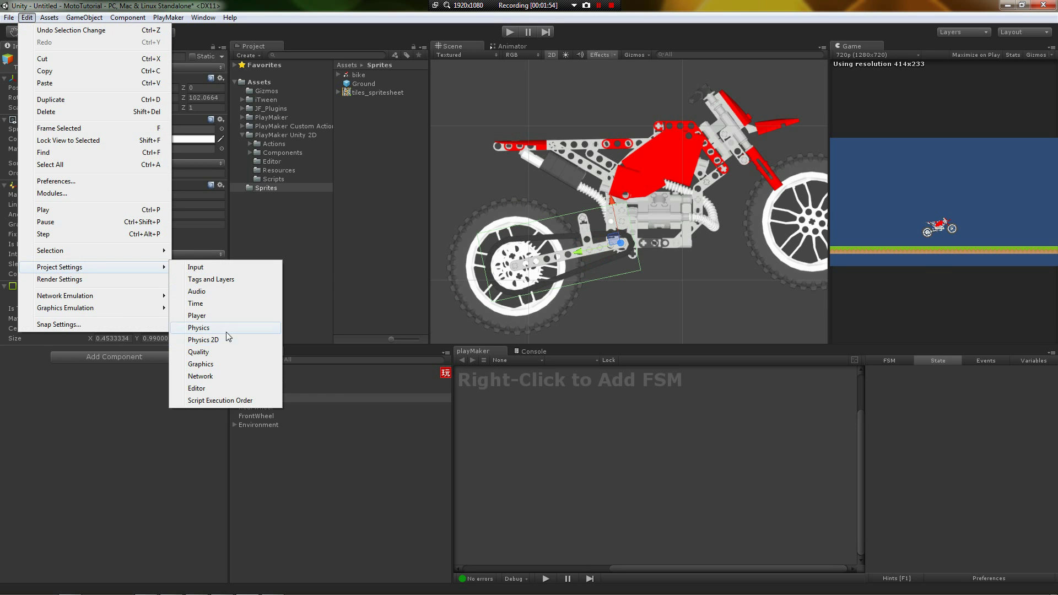
{"action": "left_click", "coordinate": [228, 279]}
{"action": "left_click", "coordinate": [132, 192]}
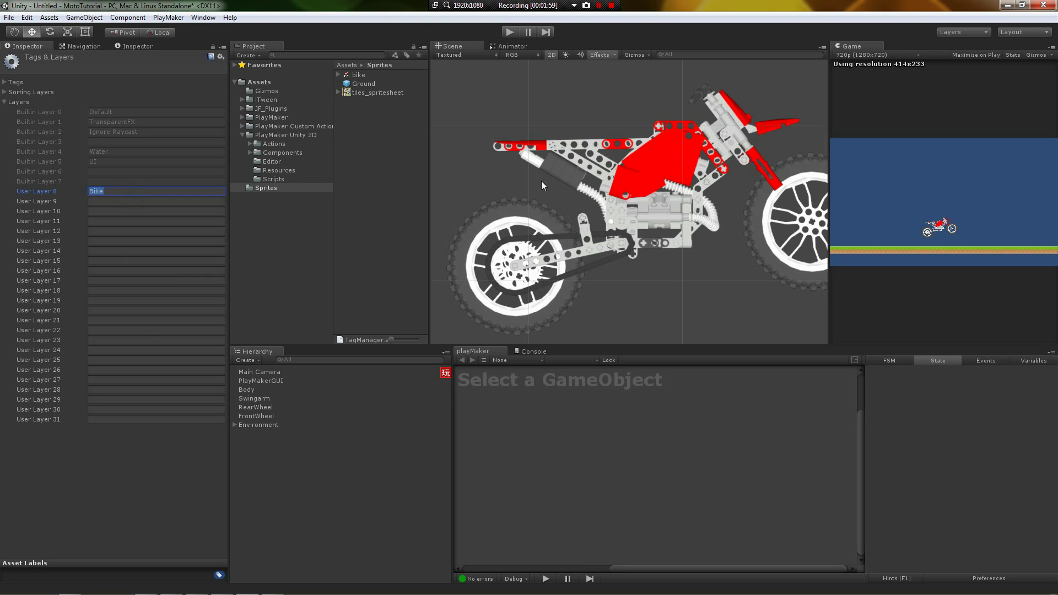
{"action": "left_click", "coordinate": [472, 184]}
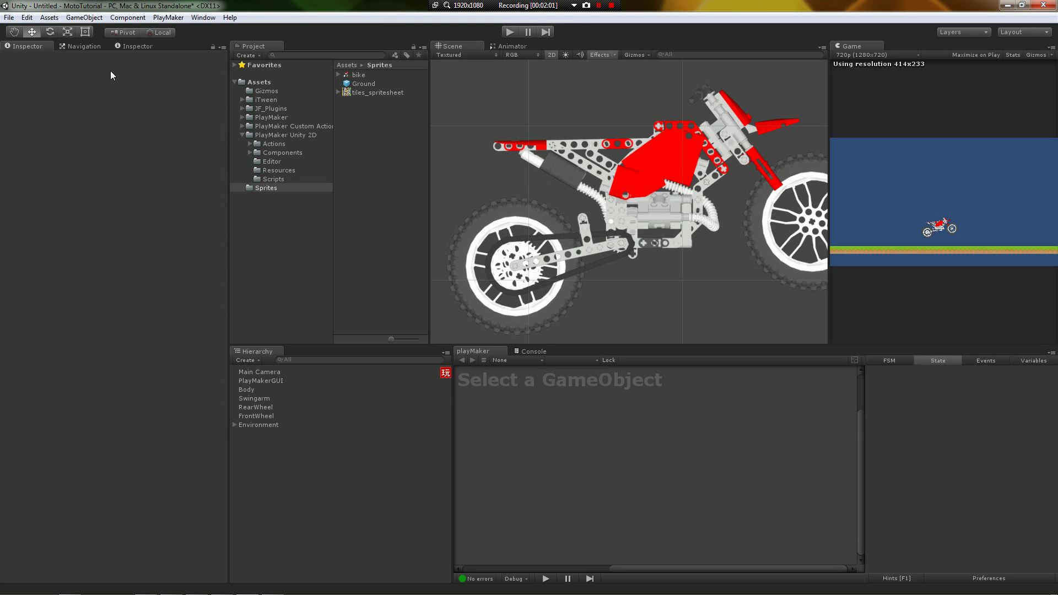
Step: Uncheck the Bike/Bike box in the Physics 2D Layer Collision Matrix
{"action": "left_click", "coordinate": [27, 18]}
{"action": "mouse_move", "coordinate": [70, 267]}
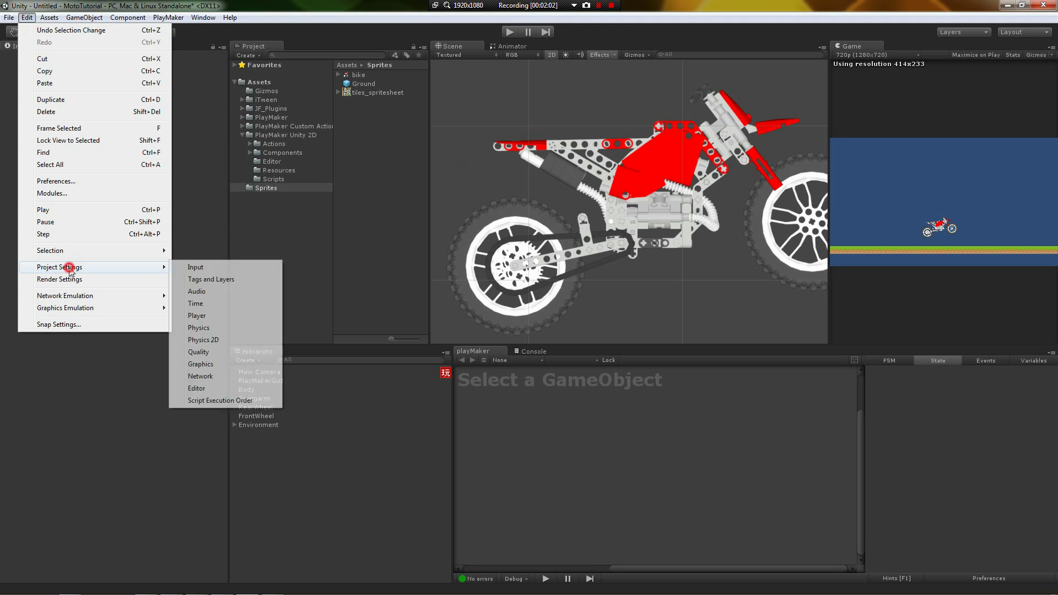
{"action": "left_click", "coordinate": [230, 339]}
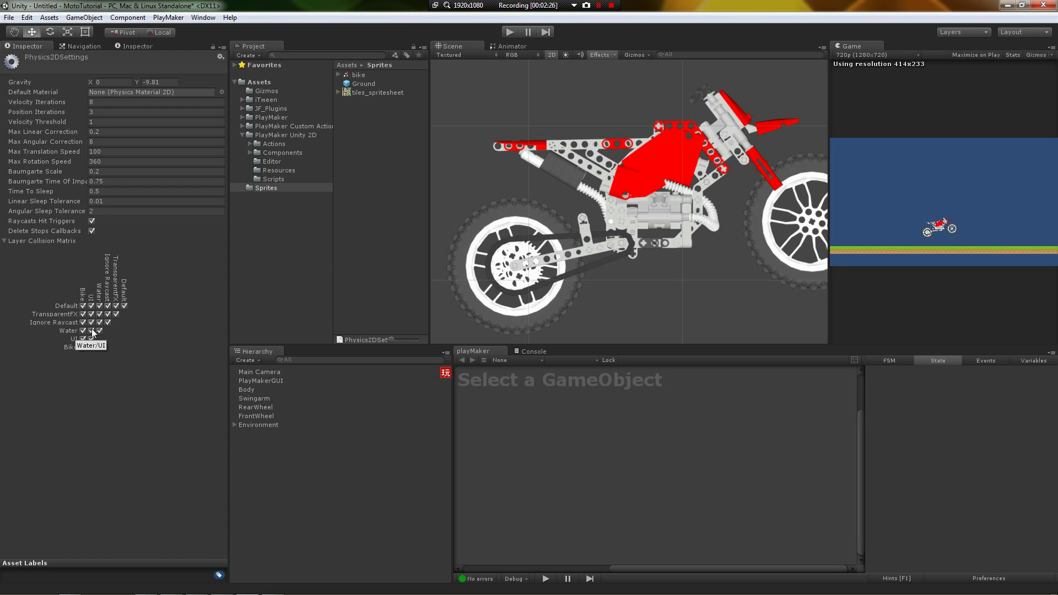
{"action": "left_click", "coordinate": [90, 331]}
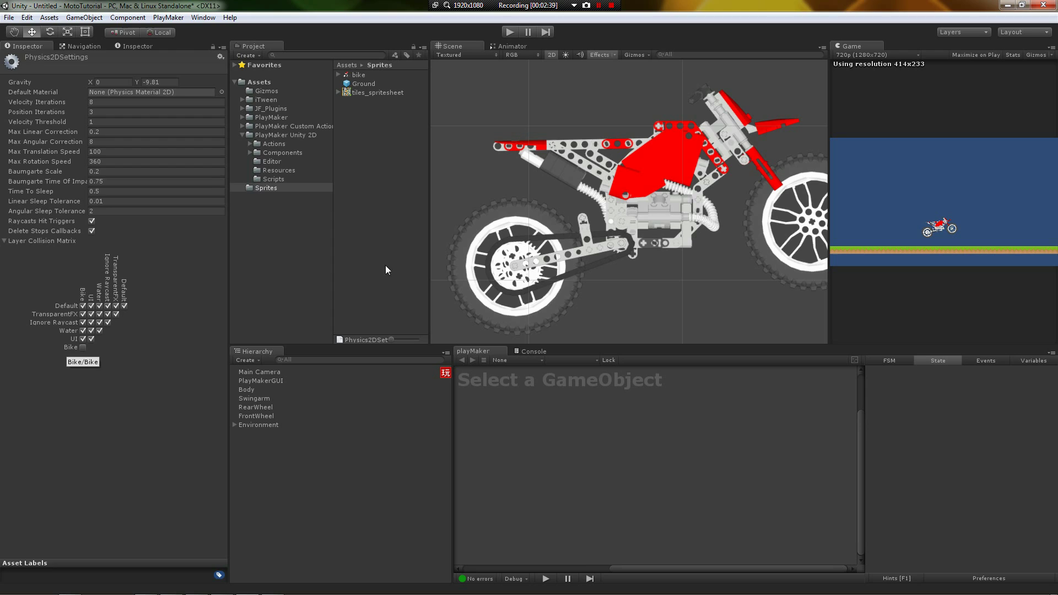
{"action": "left_click", "coordinate": [526, 223]}
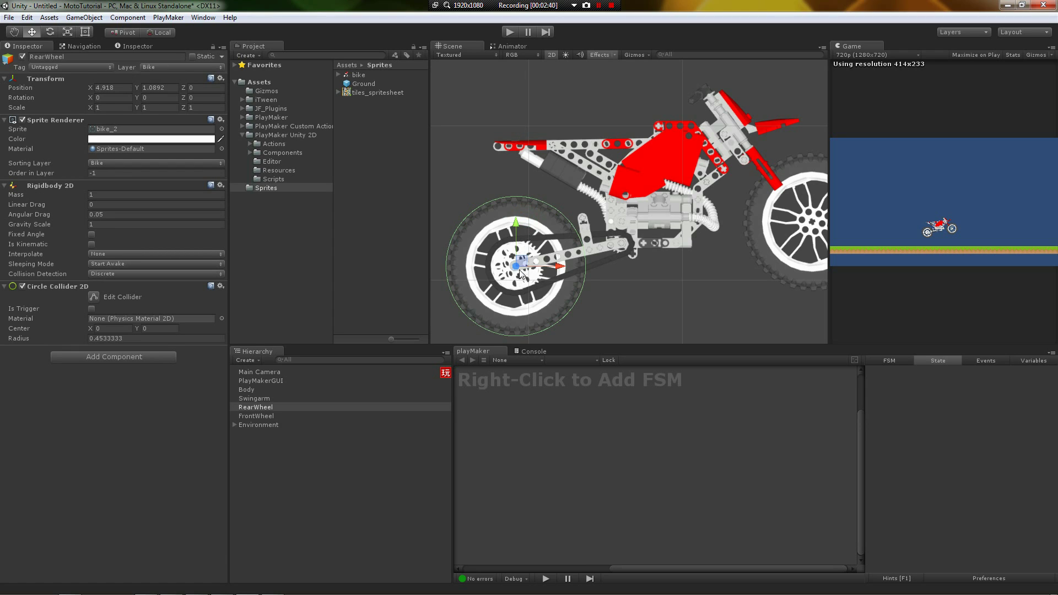
{"action": "left_click", "coordinate": [585, 238]}
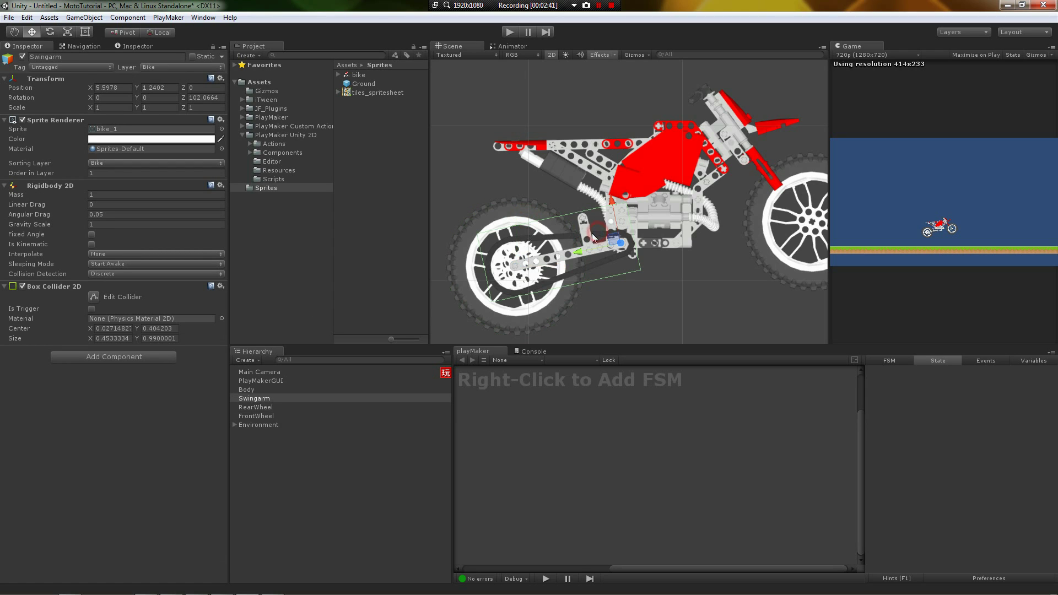
{"action": "left_click", "coordinate": [532, 214]}
{"action": "left_click", "coordinate": [458, 160]}
{"action": "scroll", "coordinate": [497, 190], "scroll_direction": "down", "scroll_amount": 1}
{"action": "scroll", "coordinate": [497, 193], "scroll_direction": "down", "scroll_amount": 2}
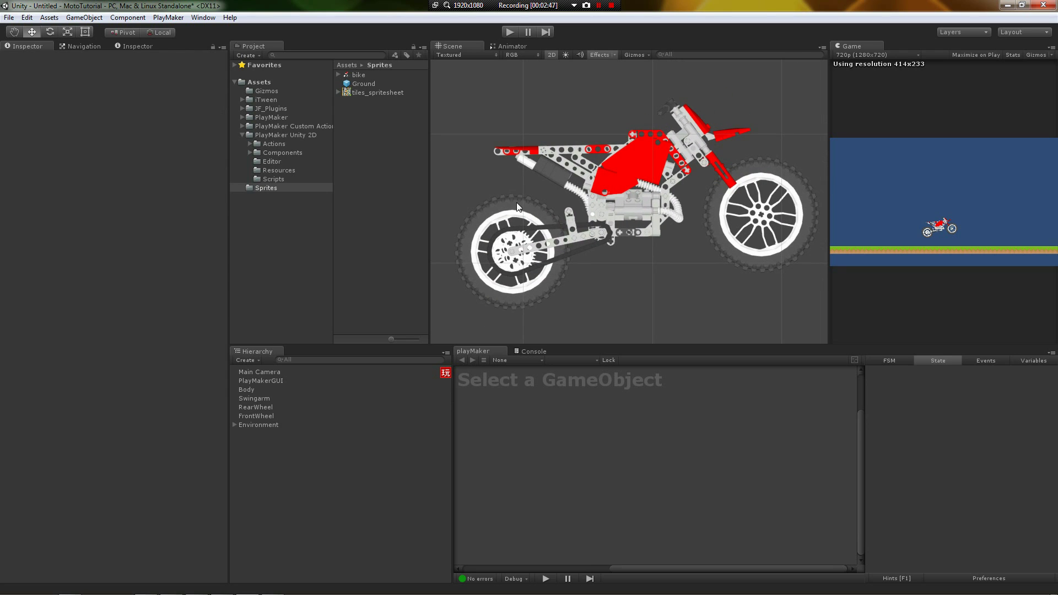
{"action": "left_click", "coordinate": [520, 203]}
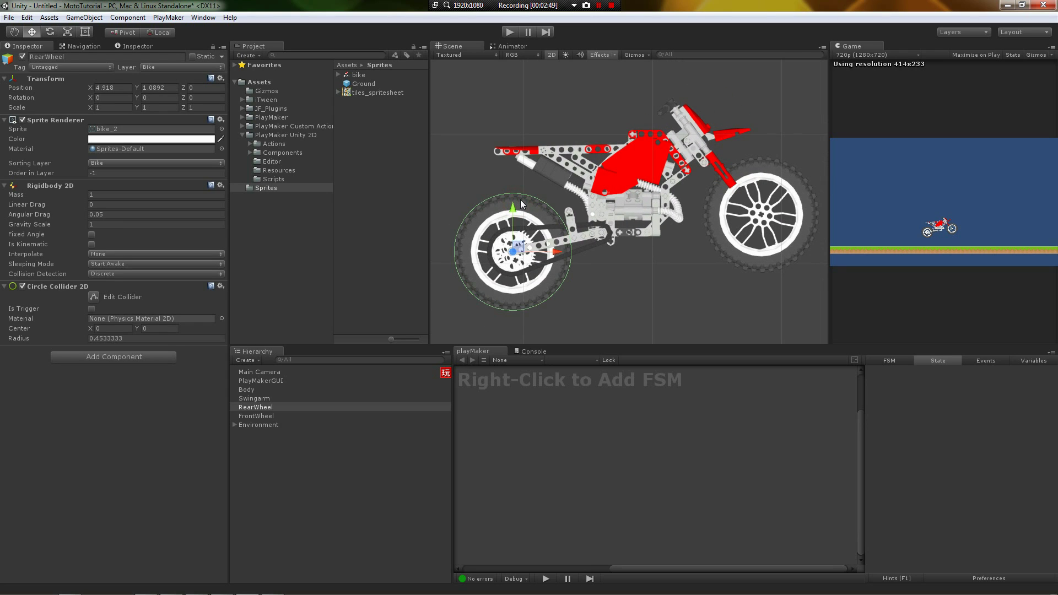
{"action": "left_click", "coordinate": [616, 176]}
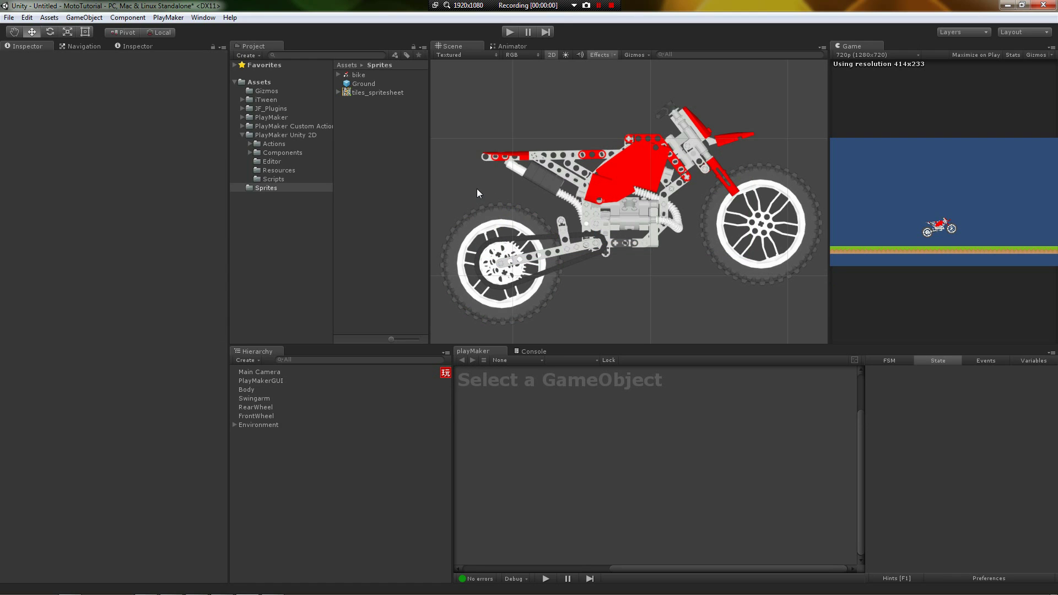
{"action": "left_click", "coordinate": [561, 233]}
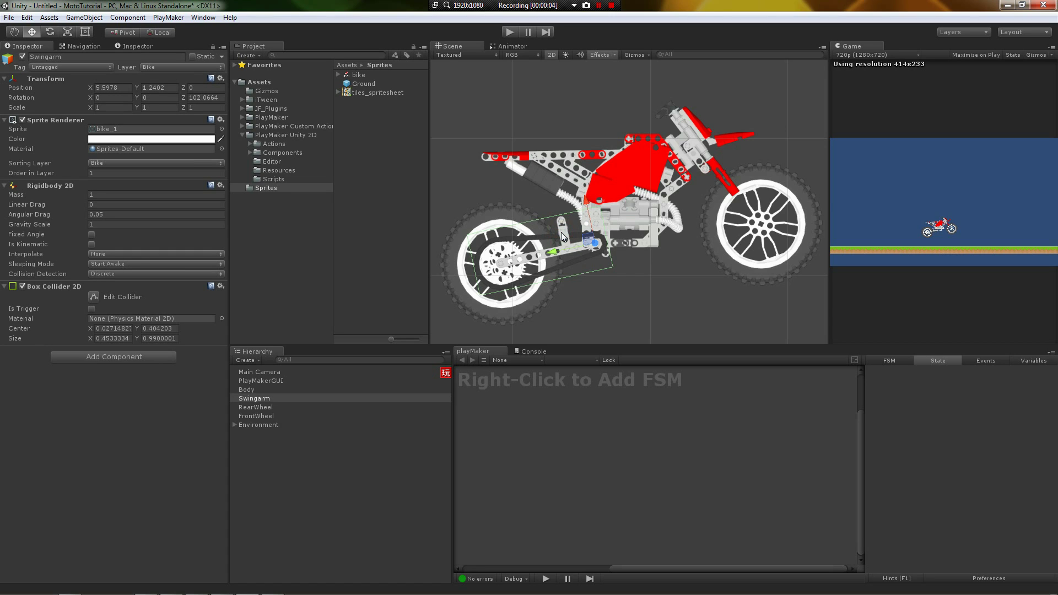
Step: Add two Hinge Joint 2D components to the Swingarm
{"action": "left_click", "coordinate": [79, 377]}
{"action": "left_click", "coordinate": [107, 408]}
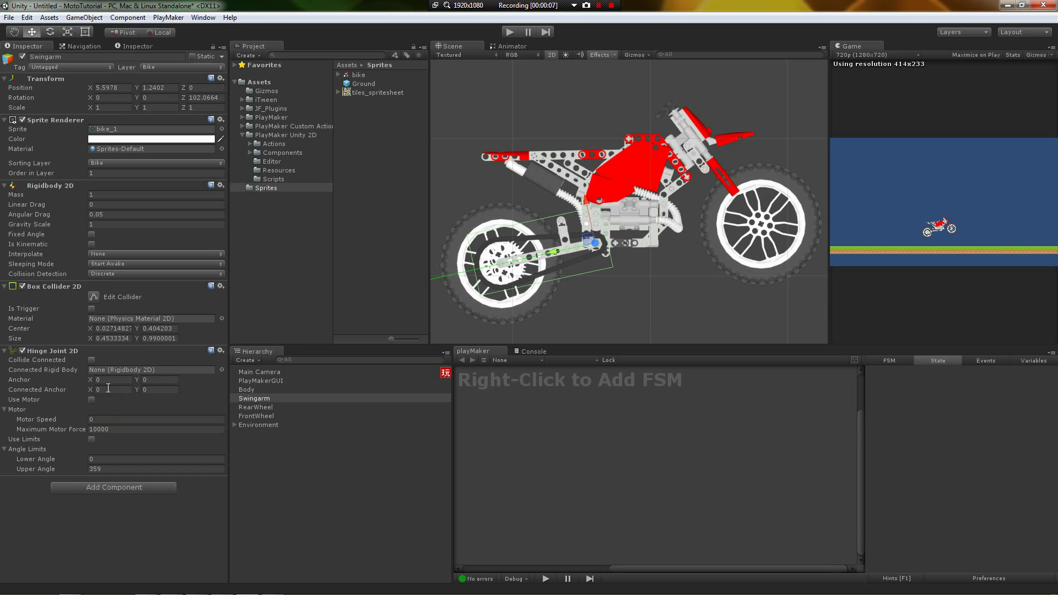
{"action": "left_click", "coordinate": [99, 490]}
{"action": "left_click", "coordinate": [131, 353]}
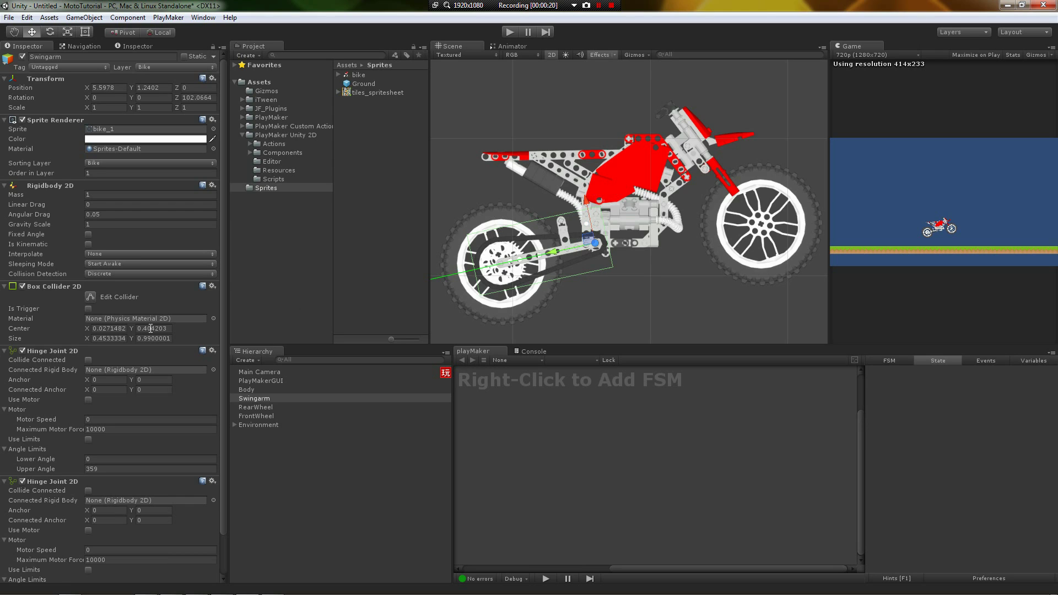
Step: Check the components on the body, rear wheel and front wheel
{"action": "scroll", "coordinate": [65, 356], "scroll_direction": "down", "scroll_amount": 3}
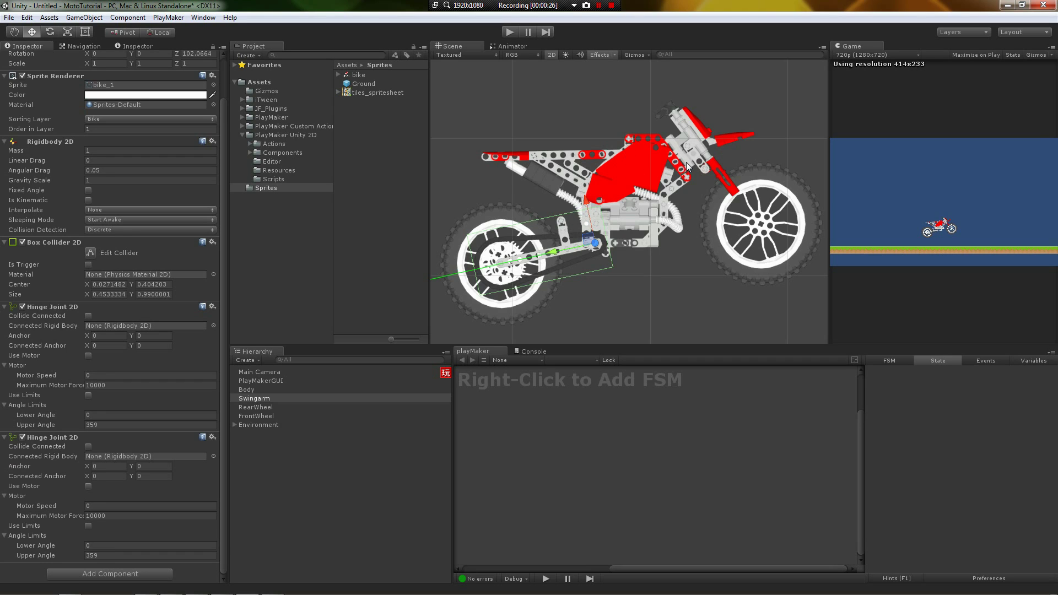
{"action": "left_click", "coordinate": [631, 172]}
{"action": "left_click", "coordinate": [486, 229]}
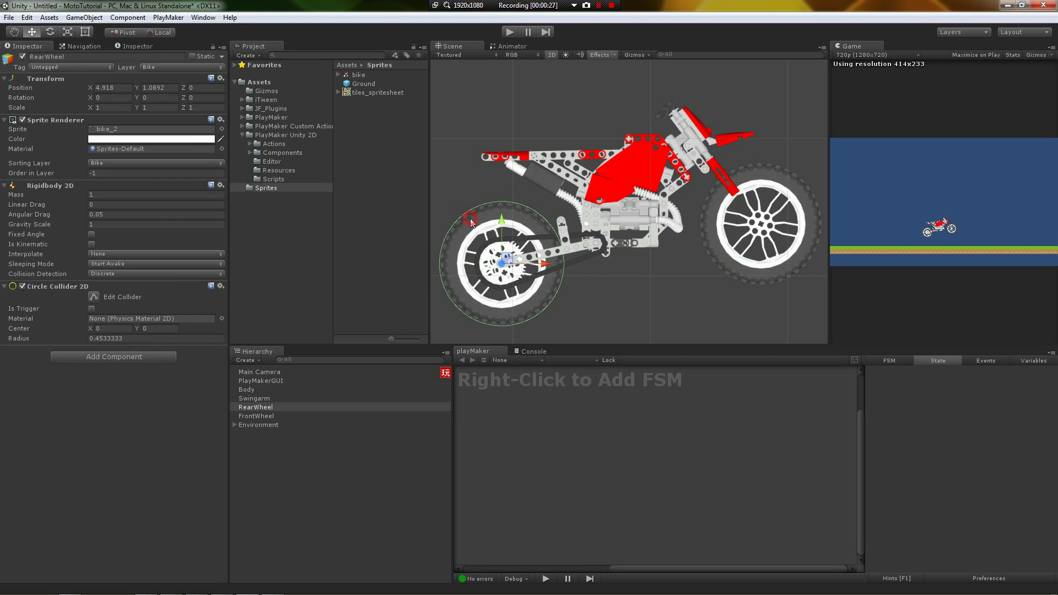
{"action": "left_click", "coordinate": [767, 226]}
{"action": "left_click", "coordinate": [711, 280]}
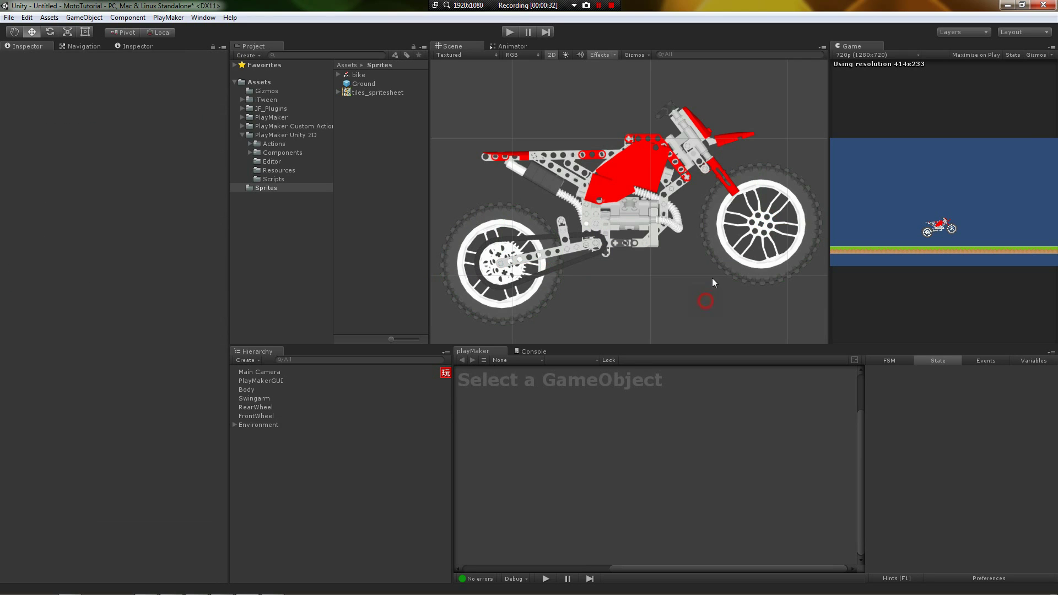
{"action": "left_click", "coordinate": [759, 215]}
{"action": "left_click", "coordinate": [470, 220]}
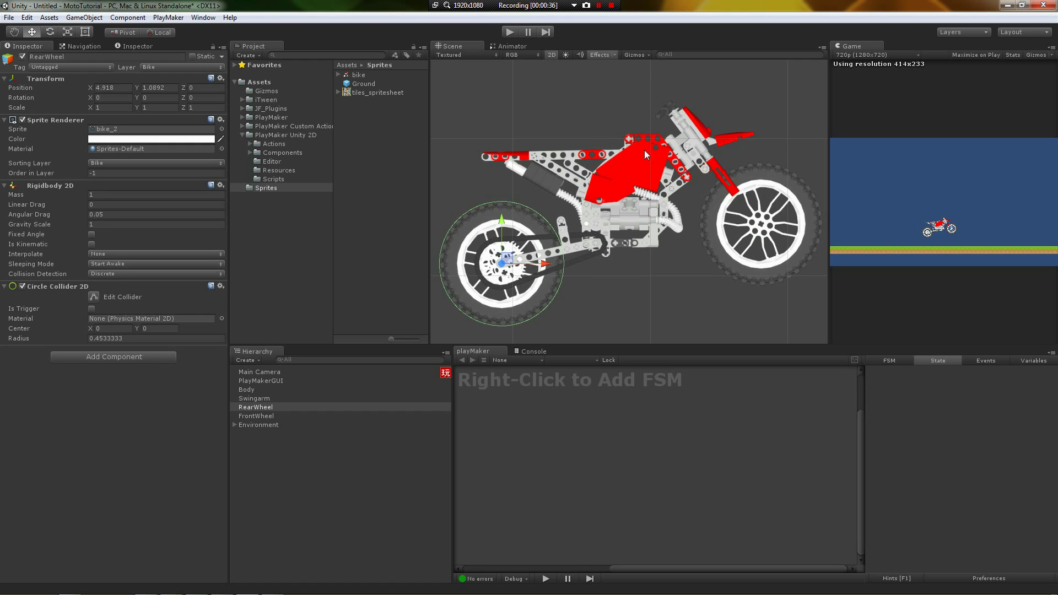
{"action": "left_click", "coordinate": [619, 160]}
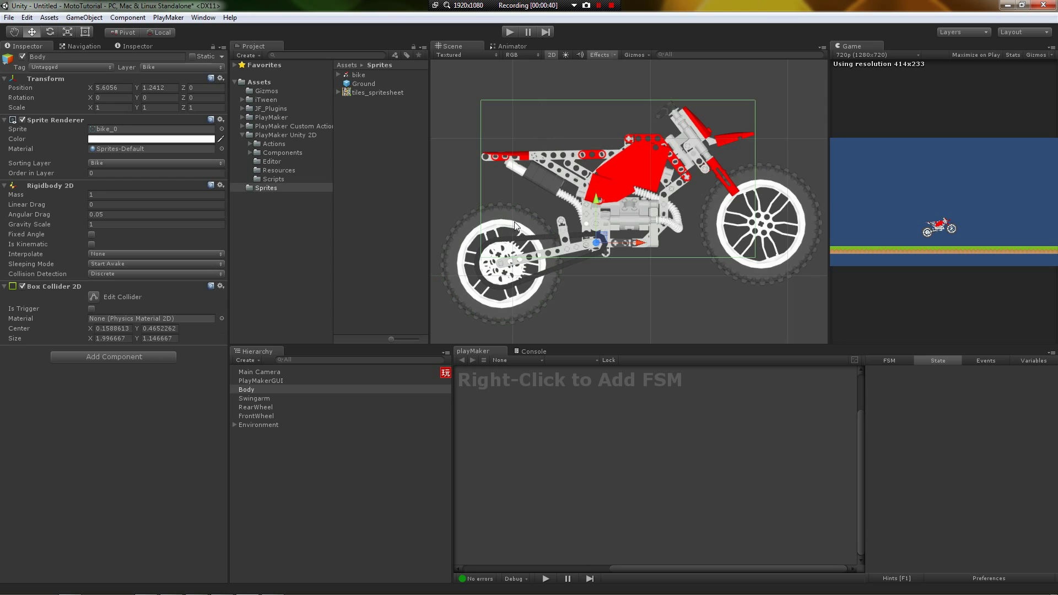
Step: Connect the Swingarm's first hinge joint to RearWheel and the second to Body
{"action": "left_click", "coordinate": [567, 248]}
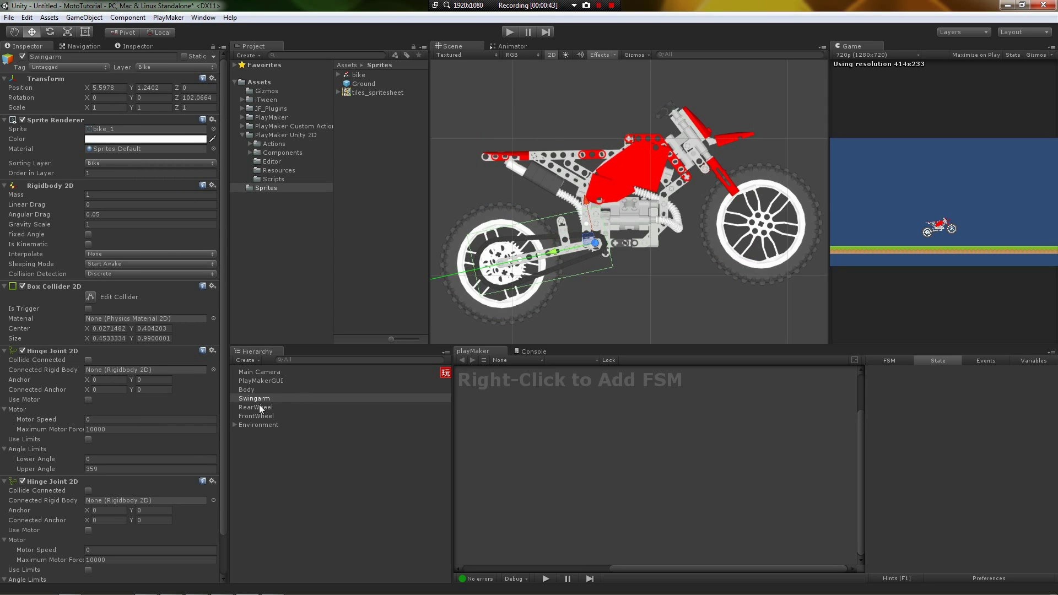
{"action": "left_click_drag", "start_coordinate": [258, 408], "coordinate": [170, 371]}
{"action": "scroll", "coordinate": [165, 373], "scroll_direction": "down", "scroll_amount": 2}
{"action": "scroll", "coordinate": [164, 375], "scroll_direction": "down", "scroll_amount": 1}
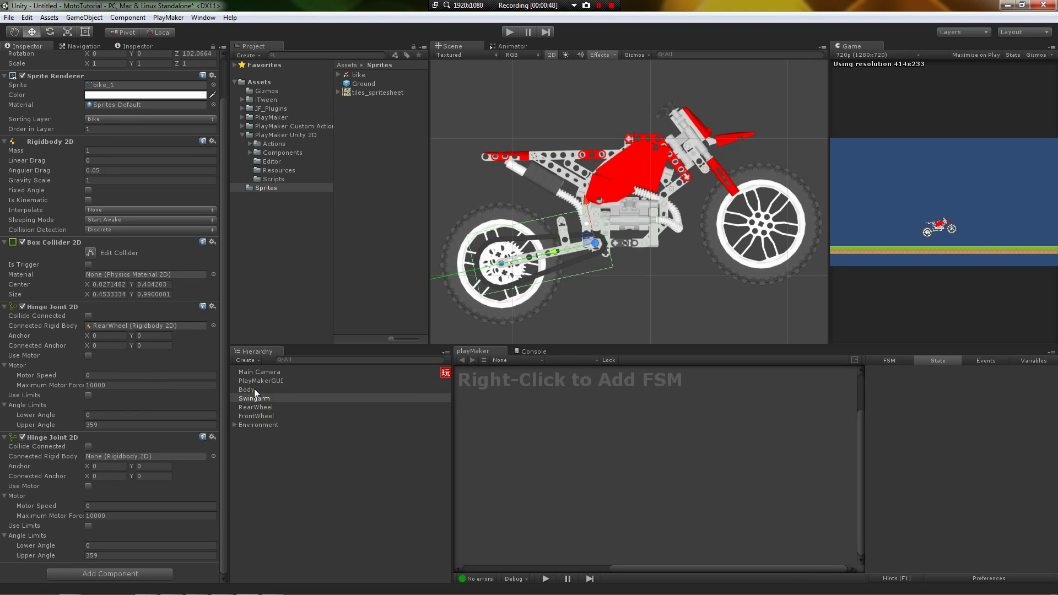
{"action": "left_click_drag", "start_coordinate": [253, 388], "coordinate": [158, 460]}
Step: Place the first hinge joint's anchor on the rear wheel hub centre
{"action": "left_click", "coordinate": [459, 177]}
{"action": "left_click", "coordinate": [556, 250]}
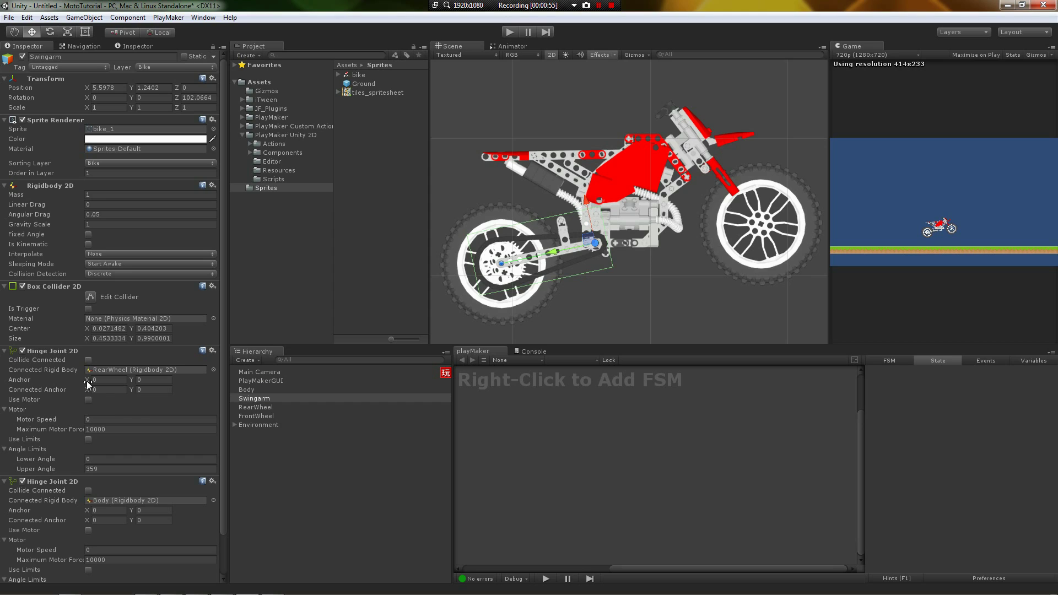
{"action": "left_click_drag", "start_coordinate": [87, 383], "coordinate": [75, 382]}
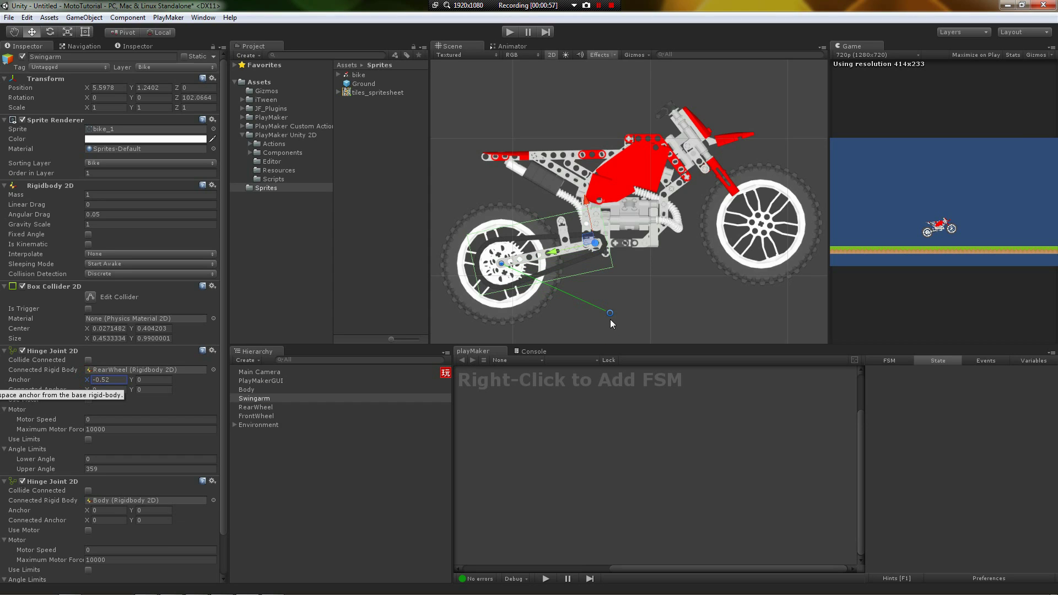
{"action": "left_click_drag", "start_coordinate": [610, 313], "coordinate": [507, 285]}
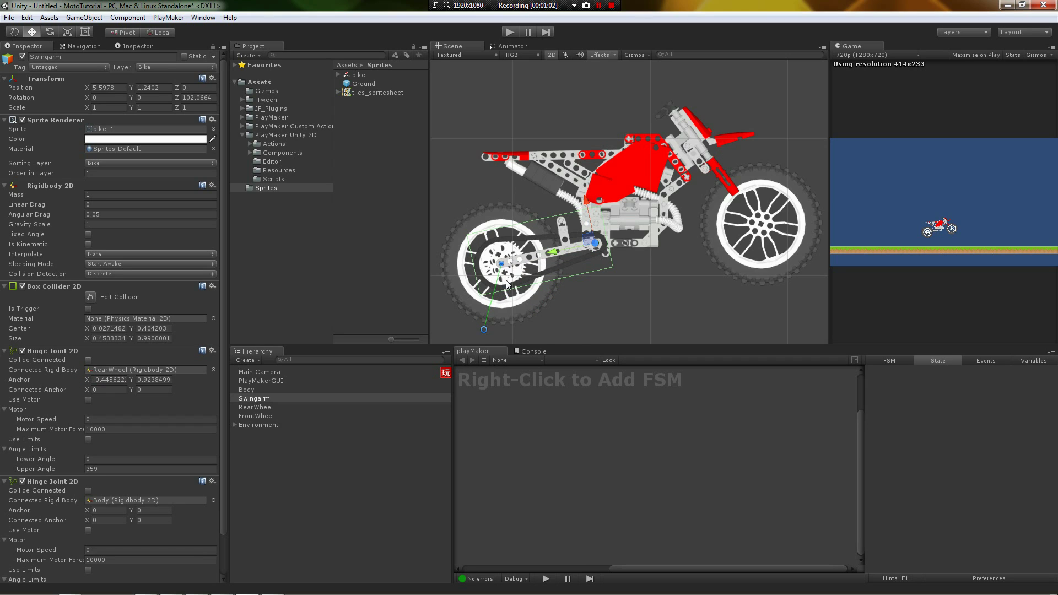
{"action": "middle_click_drag", "start_coordinate": [507, 285], "coordinate": [534, 255]}
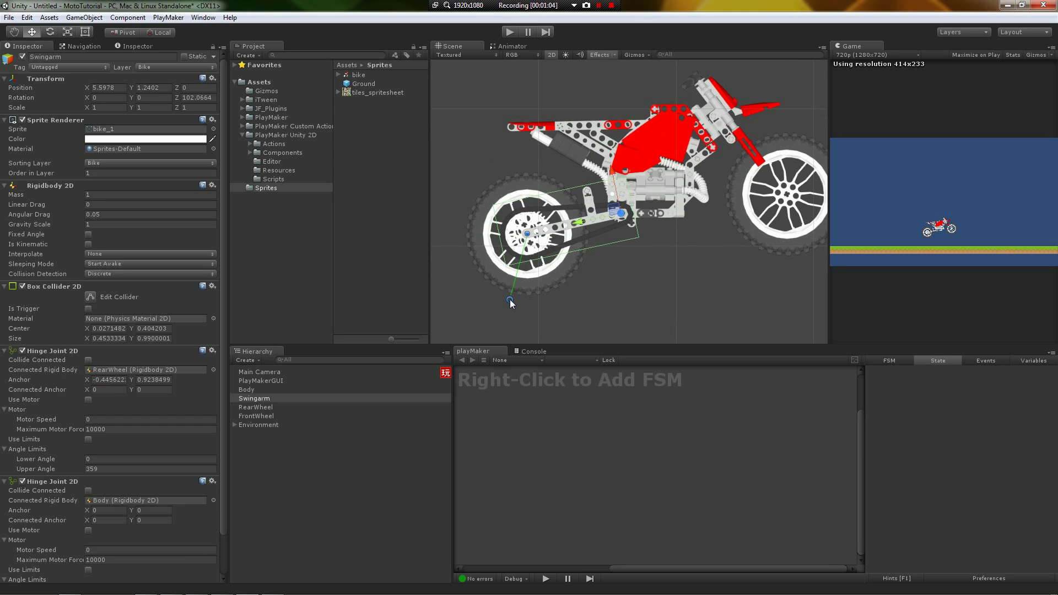
{"action": "left_click_drag", "start_coordinate": [510, 299], "coordinate": [527, 234]}
{"action": "middle_click_drag", "start_coordinate": [545, 233], "coordinate": [512, 249]}
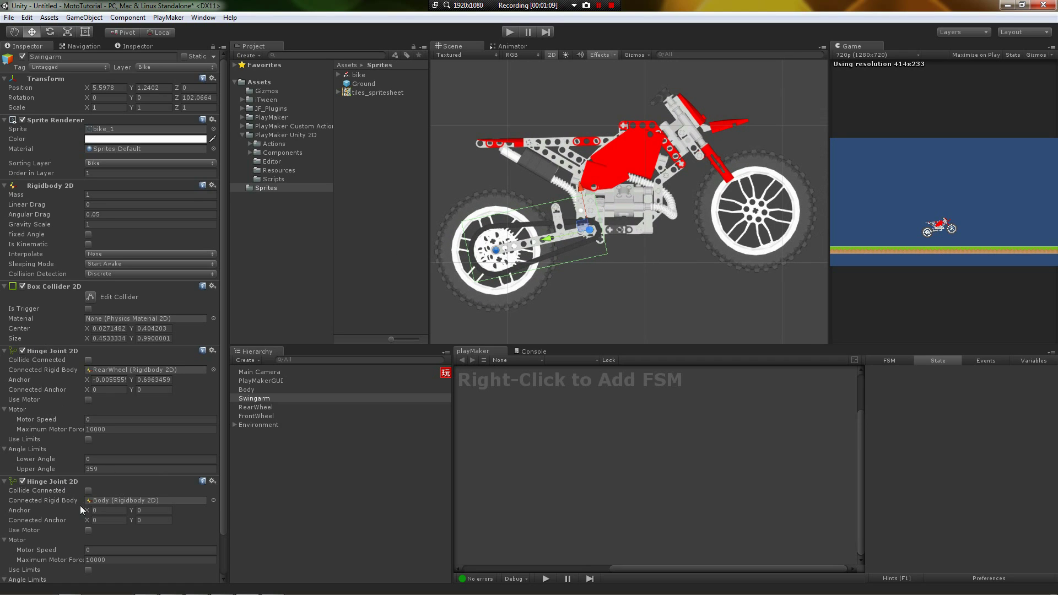
Step: Set the second hinge anchor X to 0.49 and move it onto the swingarm pivot
{"action": "left_click", "coordinate": [54, 500]}
{"action": "scroll", "coordinate": [54, 501], "scroll_direction": "down", "scroll_amount": 2}
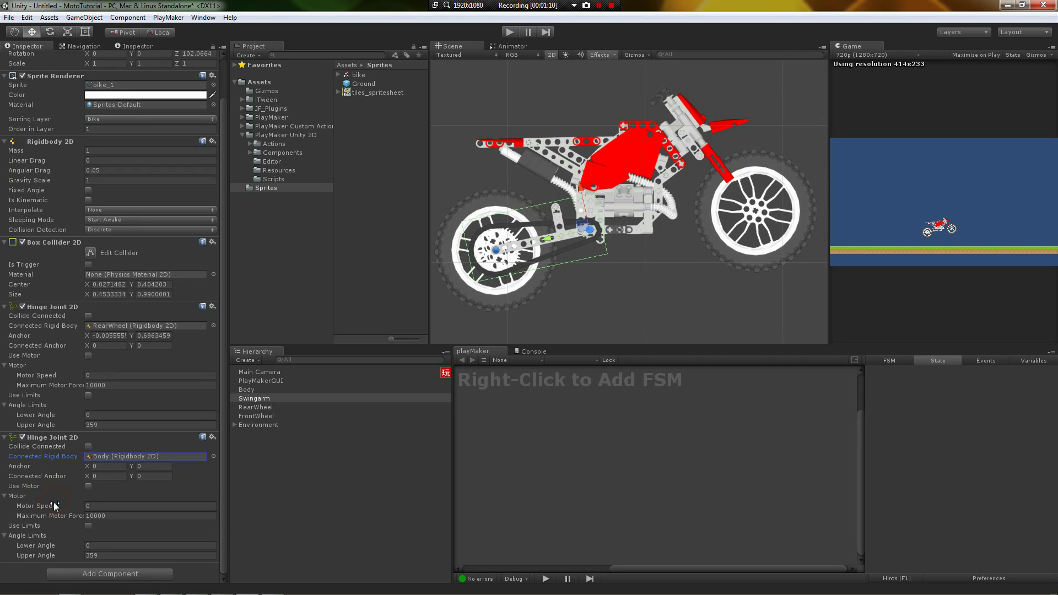
{"action": "left_click", "coordinate": [104, 466]}
{"action": "type", "text": "0.49"}
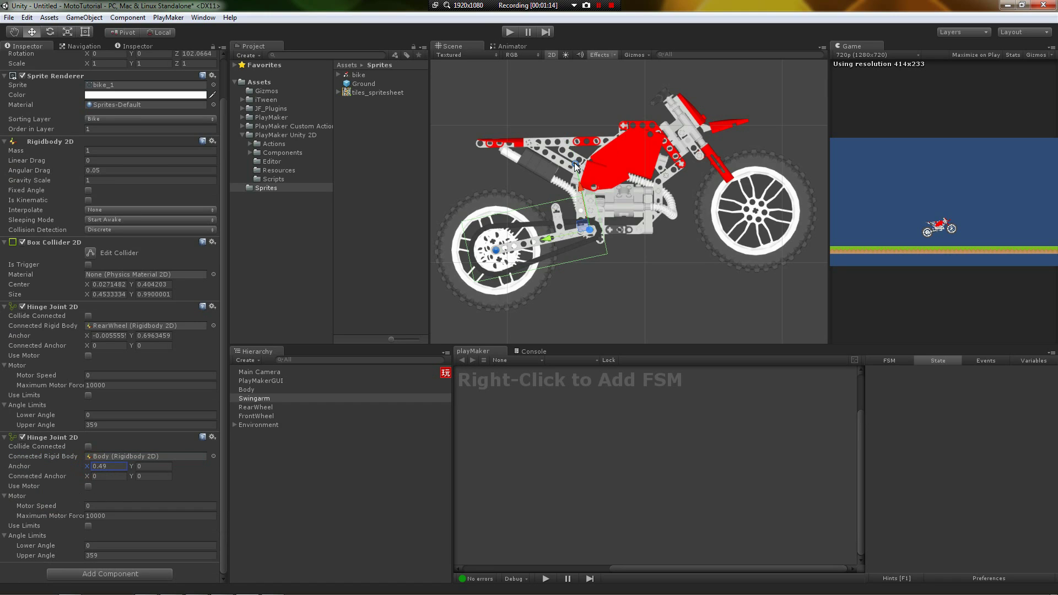
{"action": "left_click_drag", "start_coordinate": [584, 201], "coordinate": [590, 229]}
{"action": "middle_click_drag", "start_coordinate": [601, 260], "coordinate": [607, 274]}
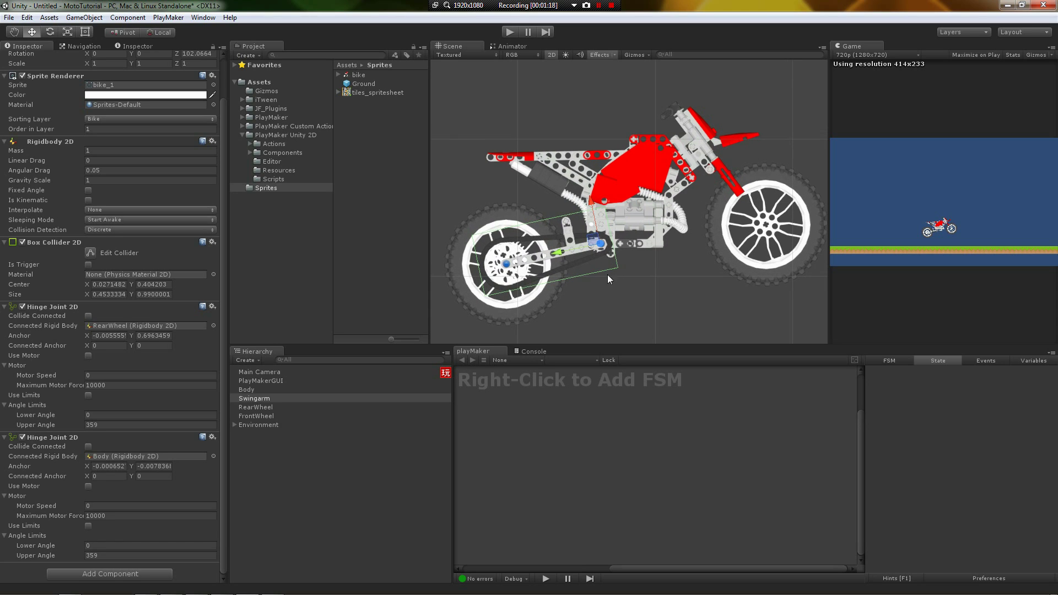
Step: Add a Hinge Joint 2D to RearWheel connected to Swingarm, connected anchor on the rear hub
{"action": "left_click", "coordinate": [494, 223]}
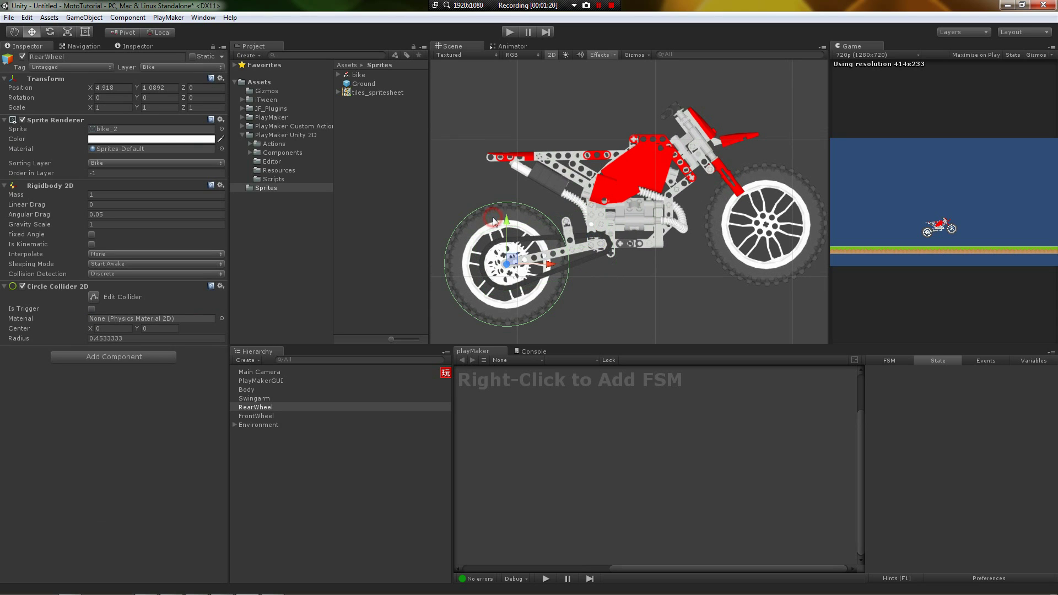
{"action": "left_click", "coordinate": [139, 355]}
{"action": "type", "text": "hinge"}
{"action": "left_click", "coordinate": [90, 410]}
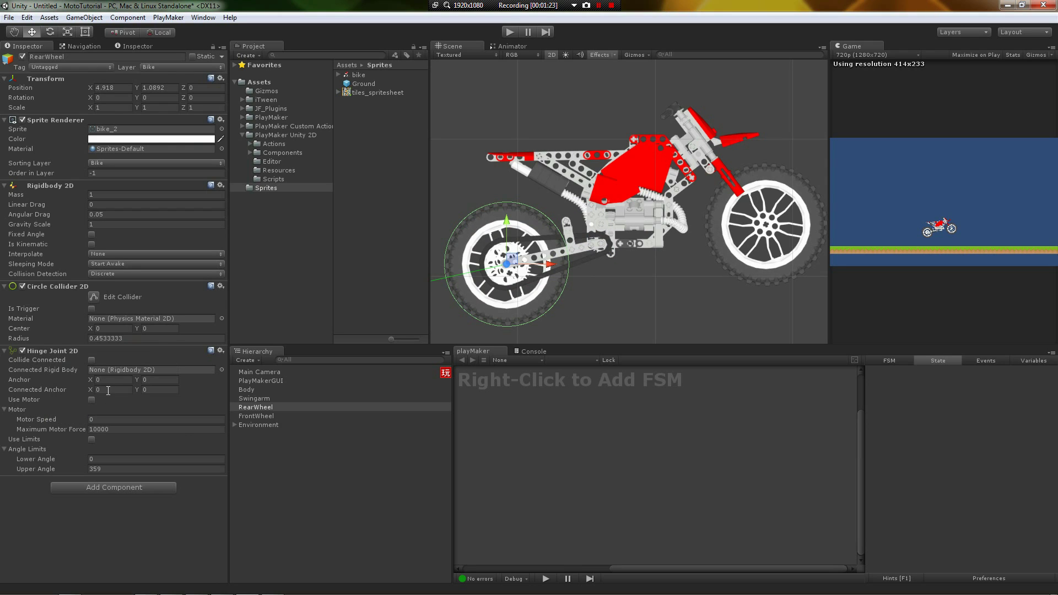
{"action": "middle_click_drag", "start_coordinate": [513, 283], "coordinate": [560, 250]}
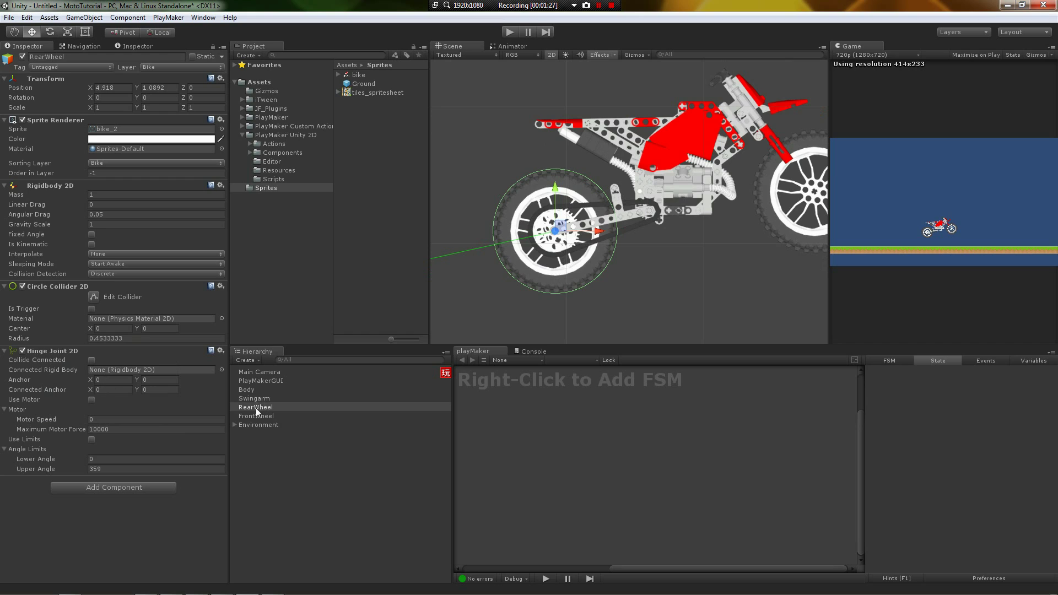
{"action": "left_click_drag", "start_coordinate": [254, 399], "coordinate": [168, 371]}
{"action": "left_click_drag", "start_coordinate": [648, 212], "coordinate": [555, 230]}
{"action": "middle_click_drag", "start_coordinate": [527, 164], "coordinate": [507, 174]}
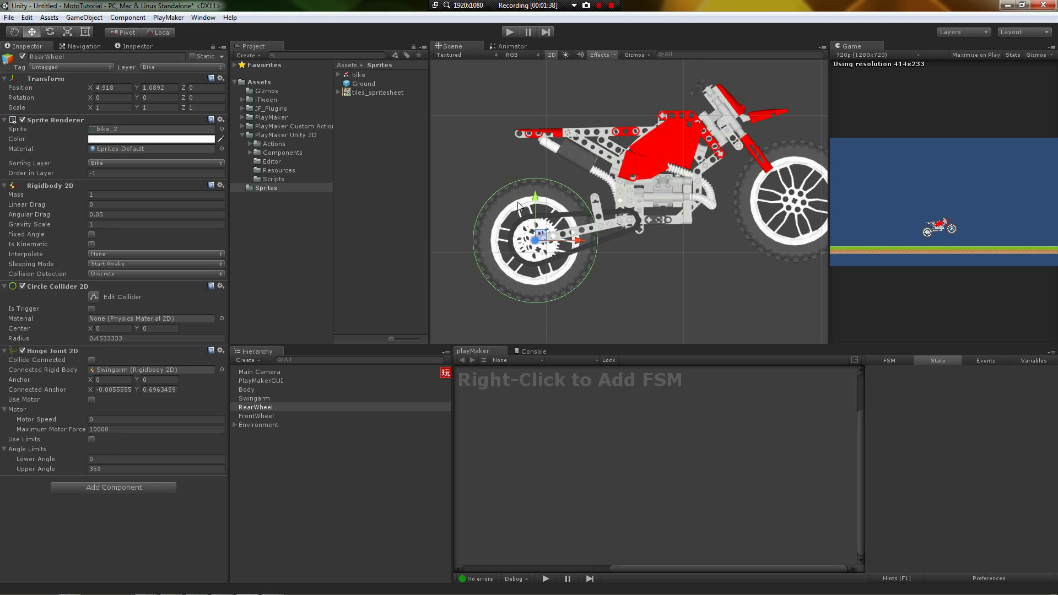
Step: Compare the Swingarm and RearWheel hinge joints by switching between them
{"action": "middle_click_drag", "start_coordinate": [617, 221], "coordinate": [654, 195]}
{"action": "left_click", "coordinate": [655, 196]}
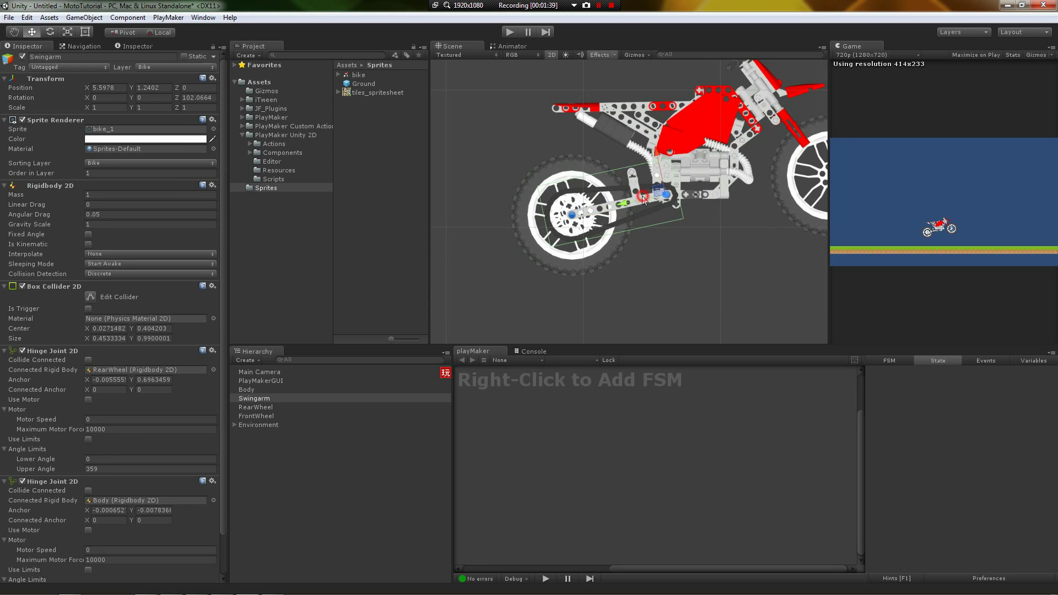
{"action": "left_click", "coordinate": [546, 164]}
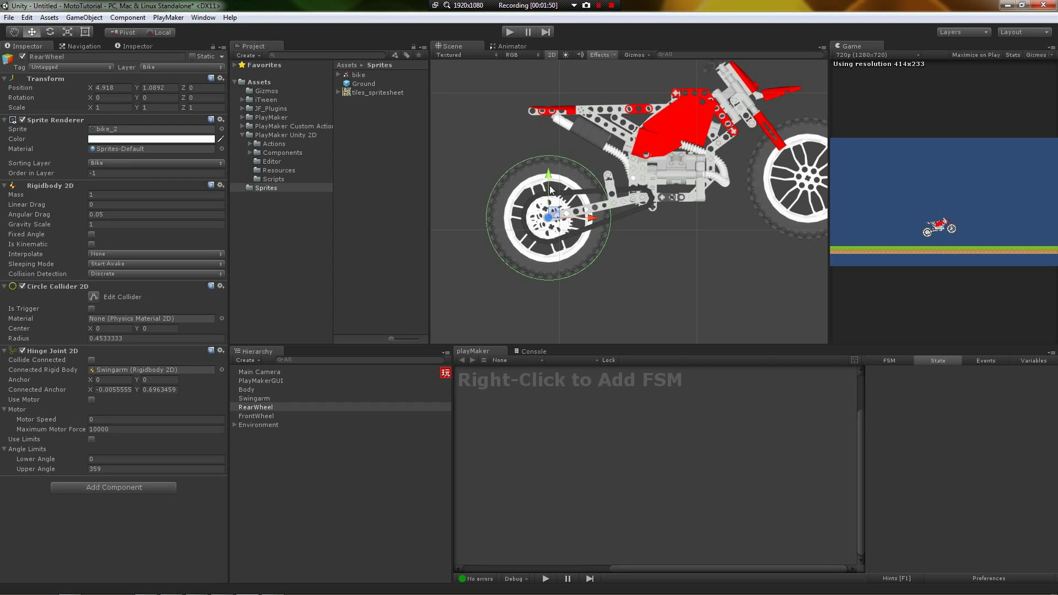
{"action": "left_click", "coordinate": [596, 193]}
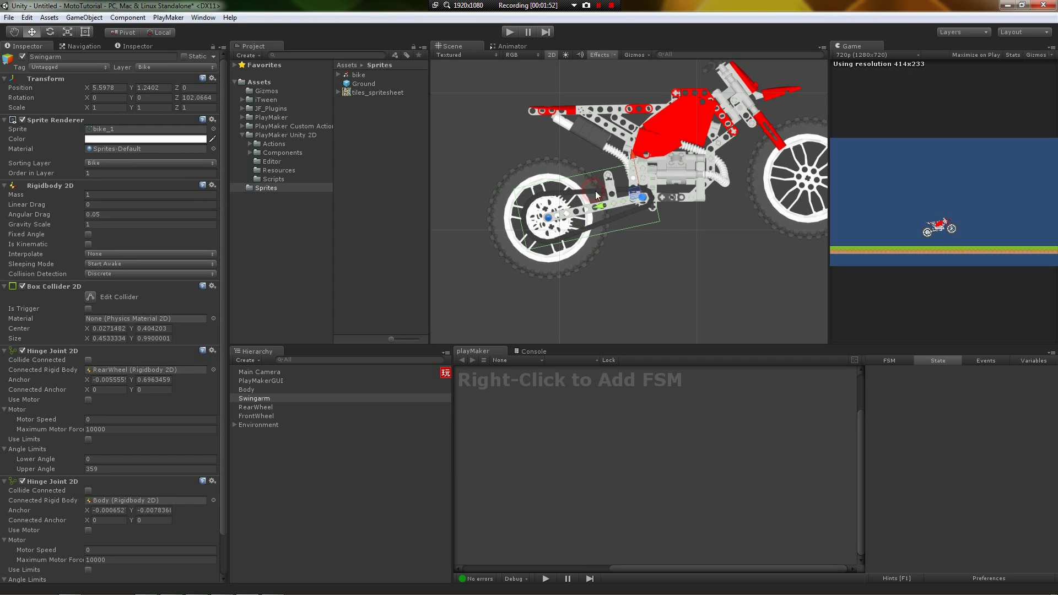
{"action": "middle_click_drag", "start_coordinate": [596, 194], "coordinate": [546, 230]}
{"action": "left_click", "coordinate": [503, 200]}
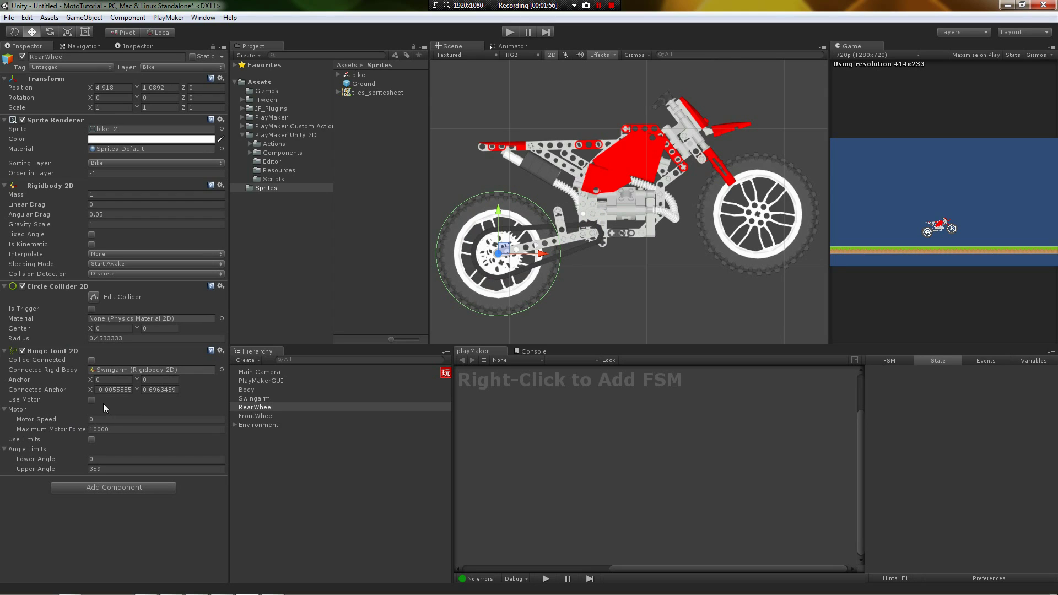
Step: Add a Wheel Joint 2D to Body connected to FrontWheel
{"action": "left_click", "coordinate": [710, 193]}
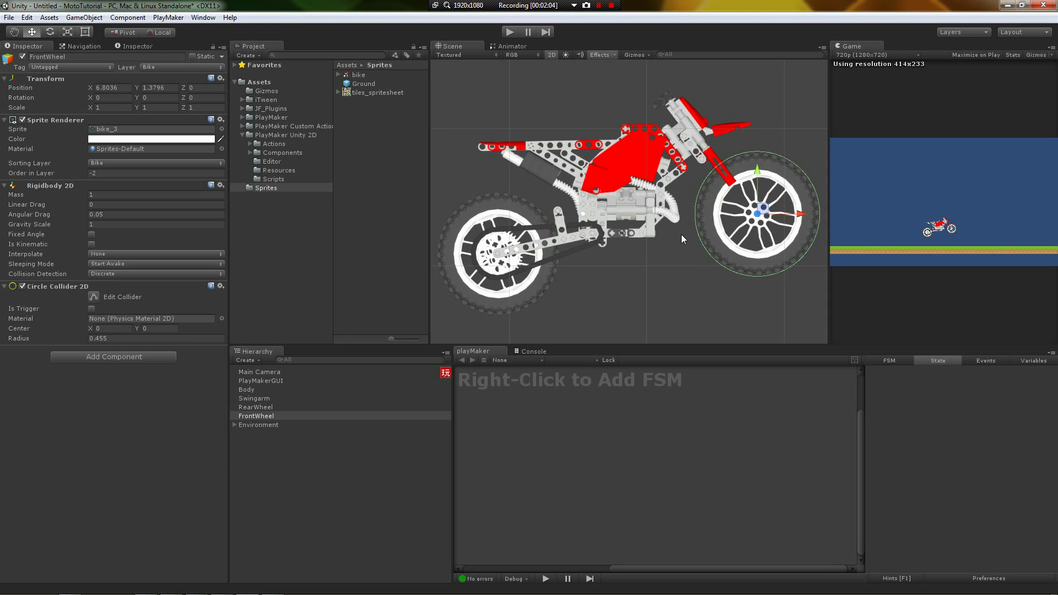
{"action": "left_click", "coordinate": [629, 163]}
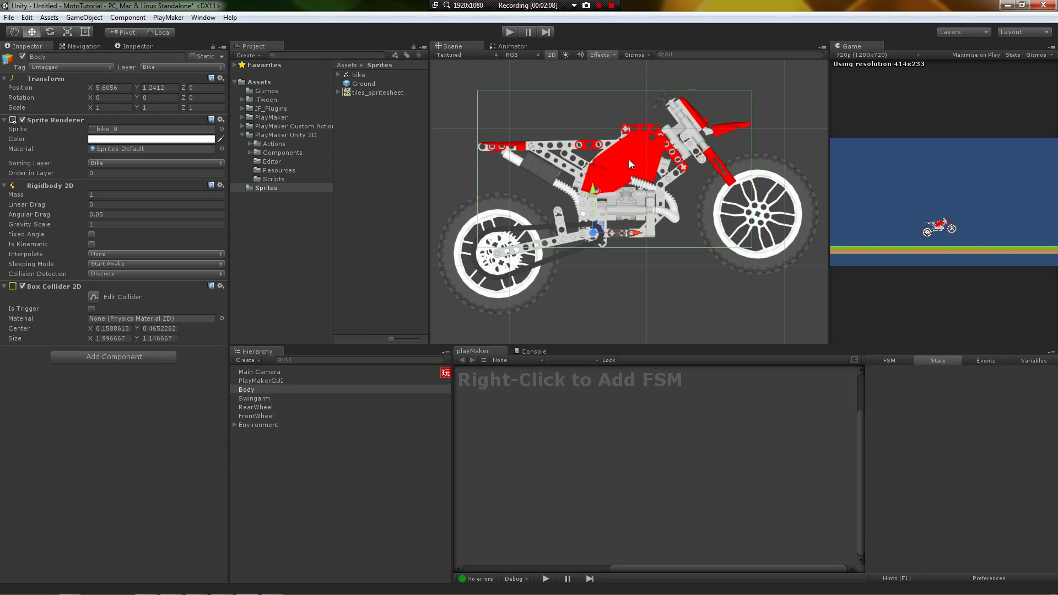
{"action": "left_click", "coordinate": [141, 358]}
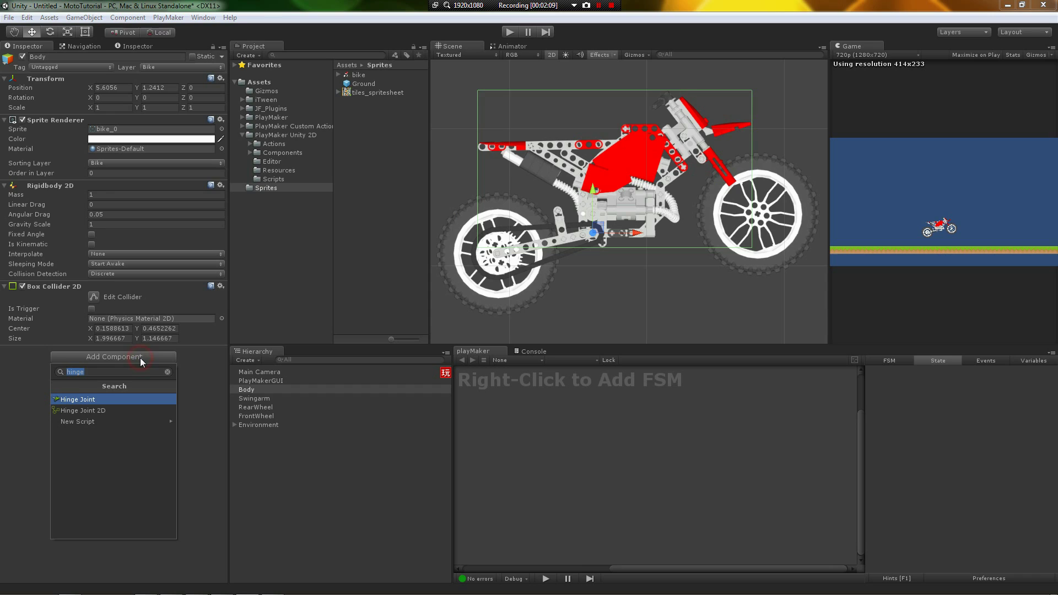
{"action": "type", "text": "wheel"}
{"action": "key", "text": "Return"}
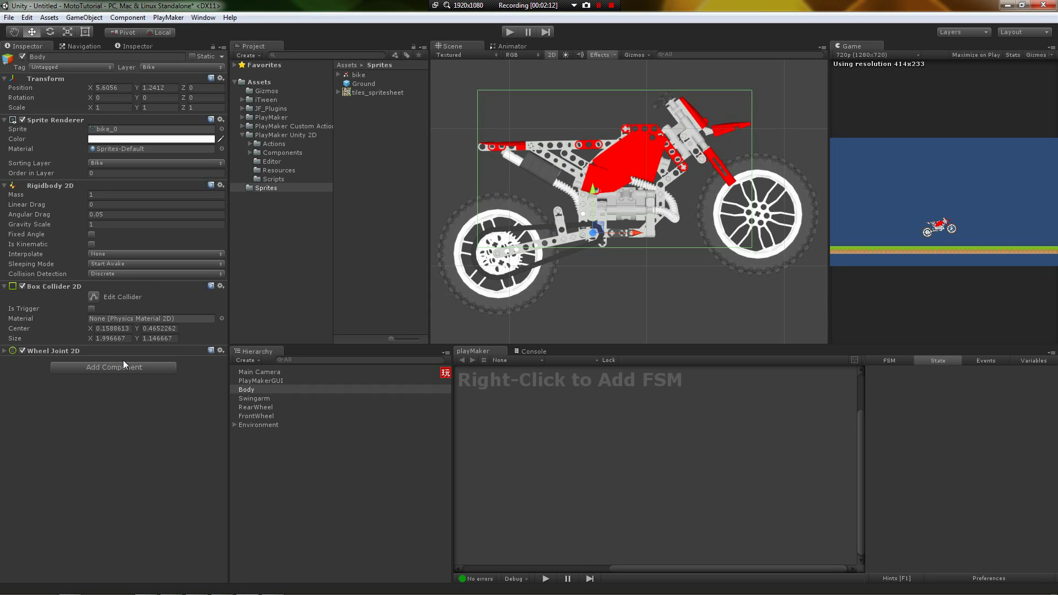
{"action": "left_click", "coordinate": [4, 352]}
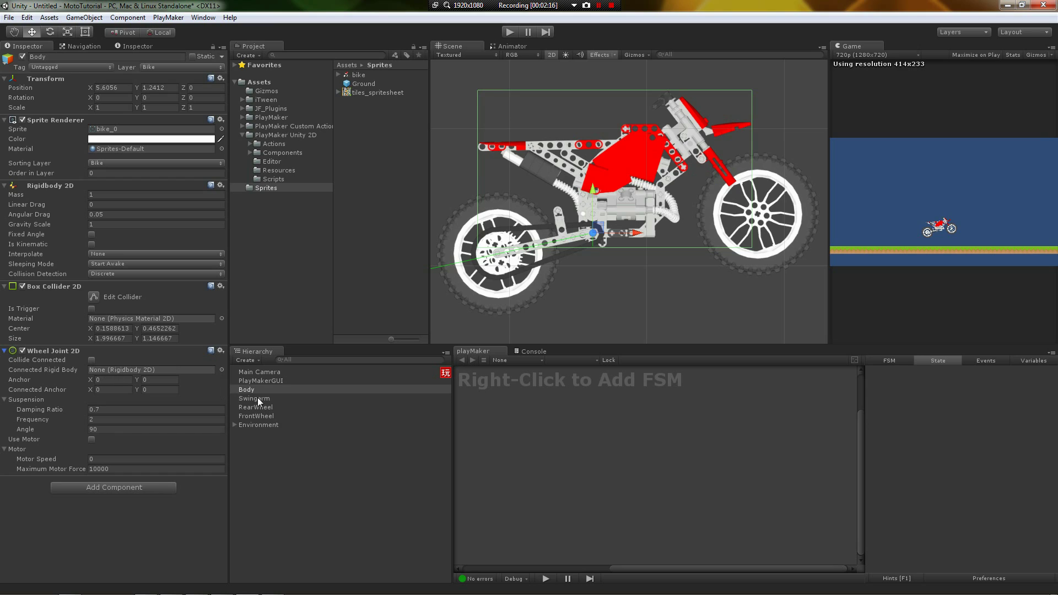
{"action": "left_click_drag", "start_coordinate": [264, 416], "coordinate": [159, 372]}
Step: Anchor the wheel joint at the front hub (X 1.198, Y 0.1384001) with suspension angle 125
{"action": "left_click_drag", "start_coordinate": [89, 383], "coordinate": [105, 383]}
{"action": "left_click_drag", "start_coordinate": [685, 233], "coordinate": [662, 283]}
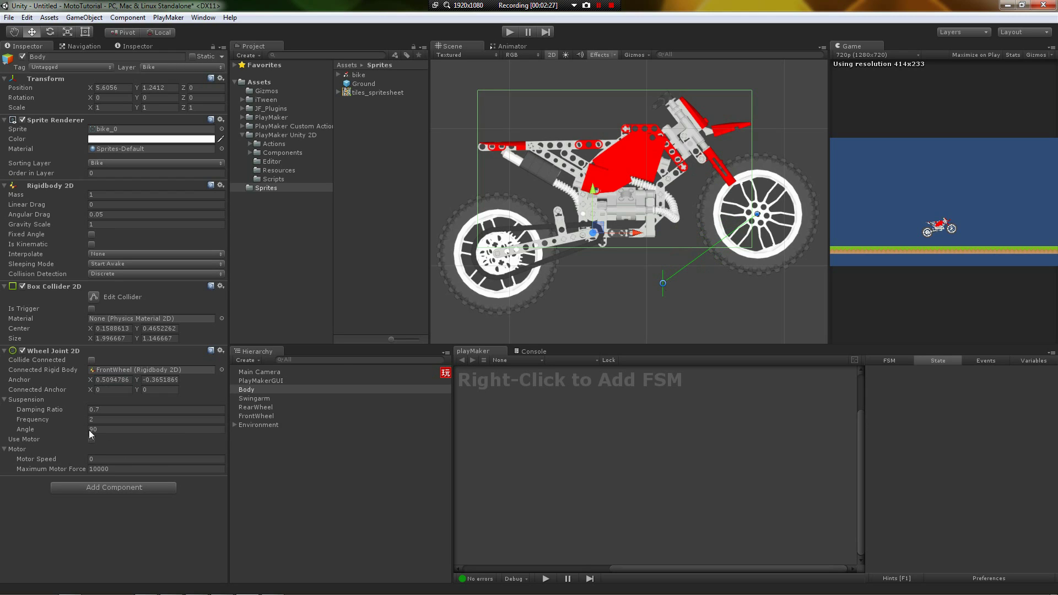
{"action": "left_click_drag", "start_coordinate": [84, 430], "coordinate": [105, 431]}
{"action": "left_click", "coordinate": [127, 430]}
{"action": "type", "text": "125"}
{"action": "left_click_drag", "start_coordinate": [663, 283], "coordinate": [757, 214]}
Step: Add a Hinge Joint 2D to Body connected to Swingarm, folding both joint panels
{"action": "left_click", "coordinate": [127, 490]}
{"action": "type", "text": "hing"}
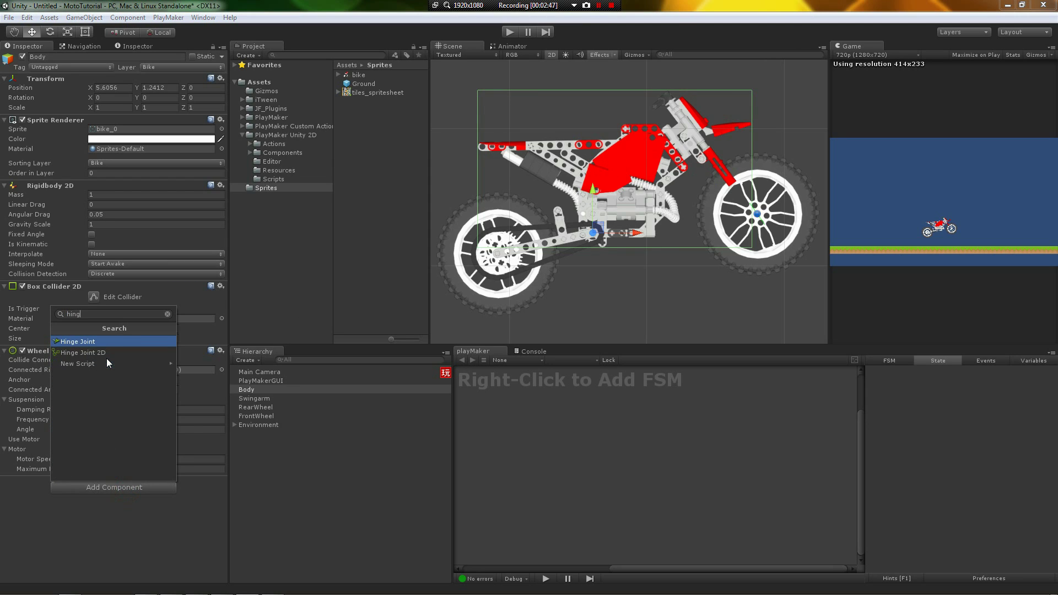
{"action": "key", "text": "Down"}
{"action": "key", "text": "Return"}
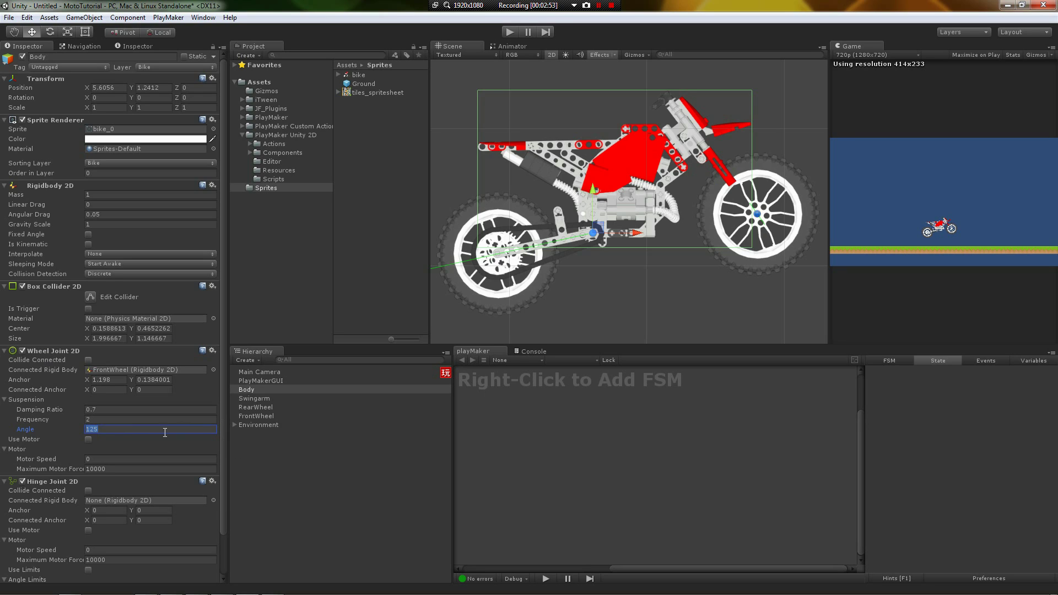
{"action": "left_click", "coordinate": [6, 351]}
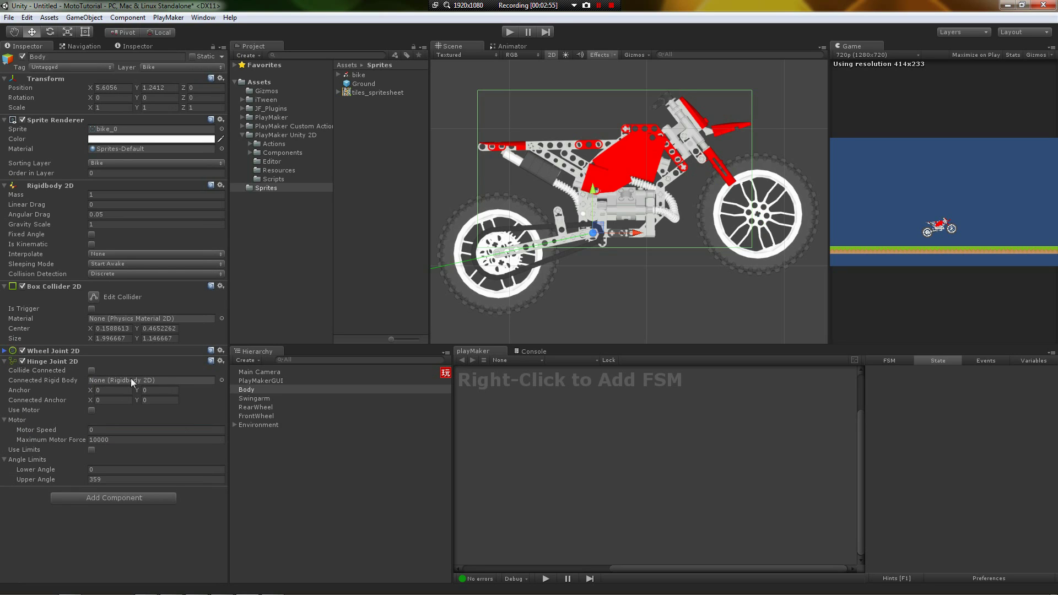
{"action": "left_click_drag", "start_coordinate": [270, 401], "coordinate": [168, 388]}
{"action": "left_click", "coordinate": [5, 362]}
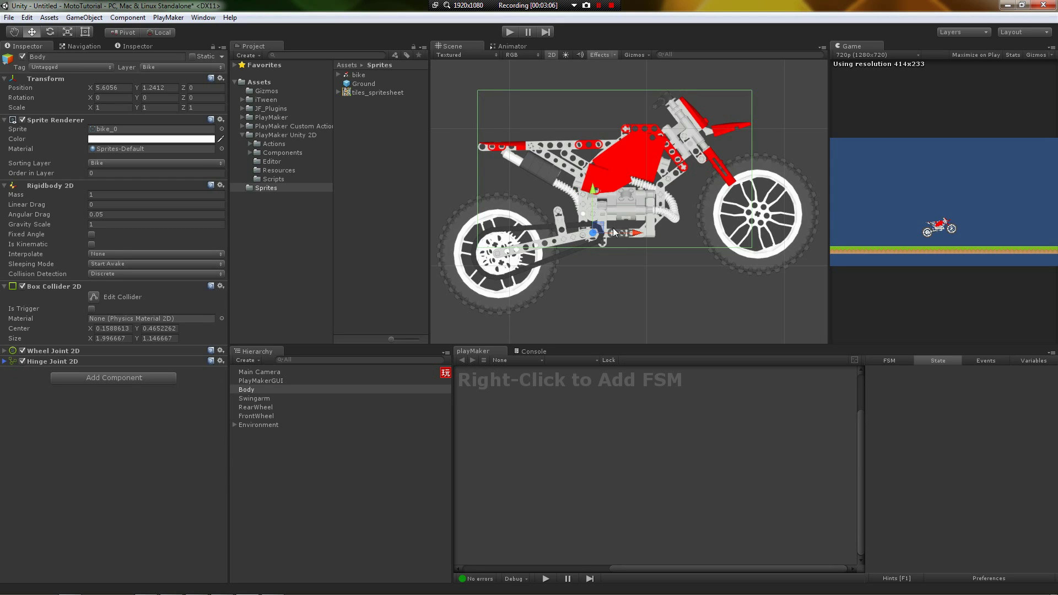
{"action": "left_click", "coordinate": [562, 227]}
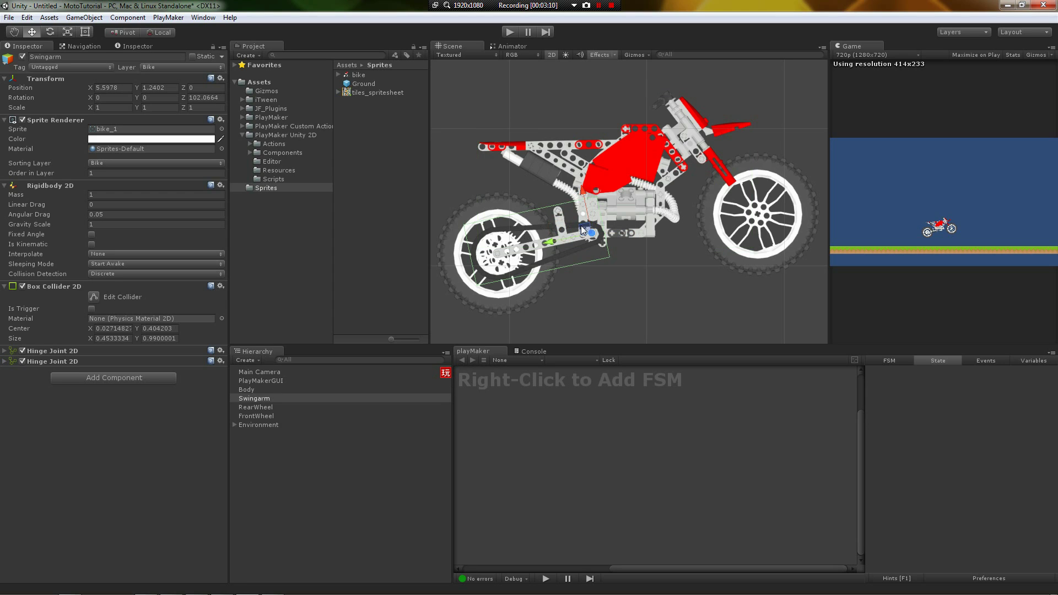
{"action": "key", "text": "e"}
{"action": "left_click_drag", "start_coordinate": [610, 199], "coordinate": [657, 280]}
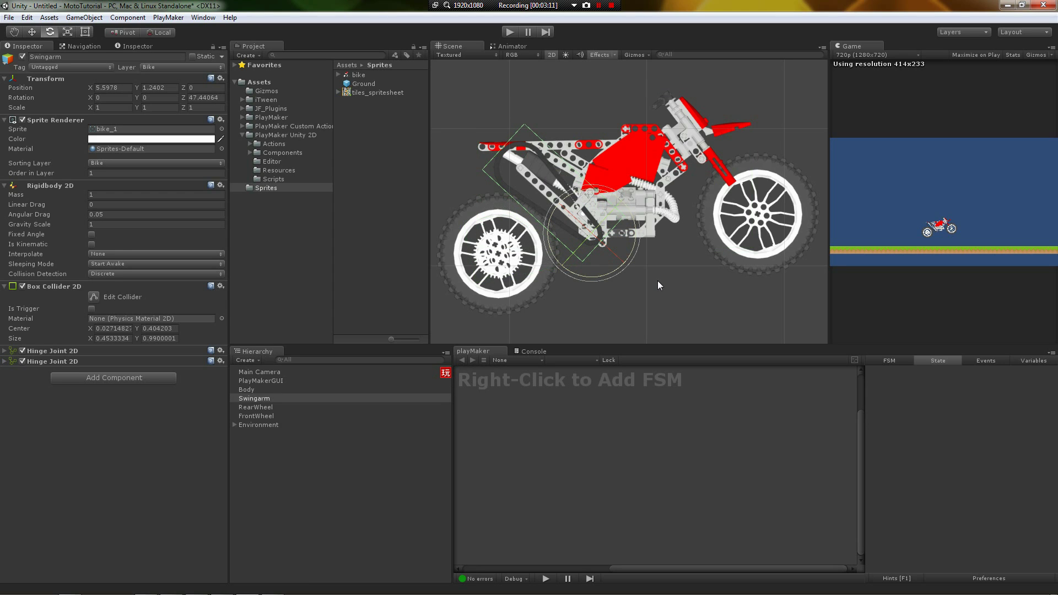
{"action": "key", "text": "ctrl+z"}
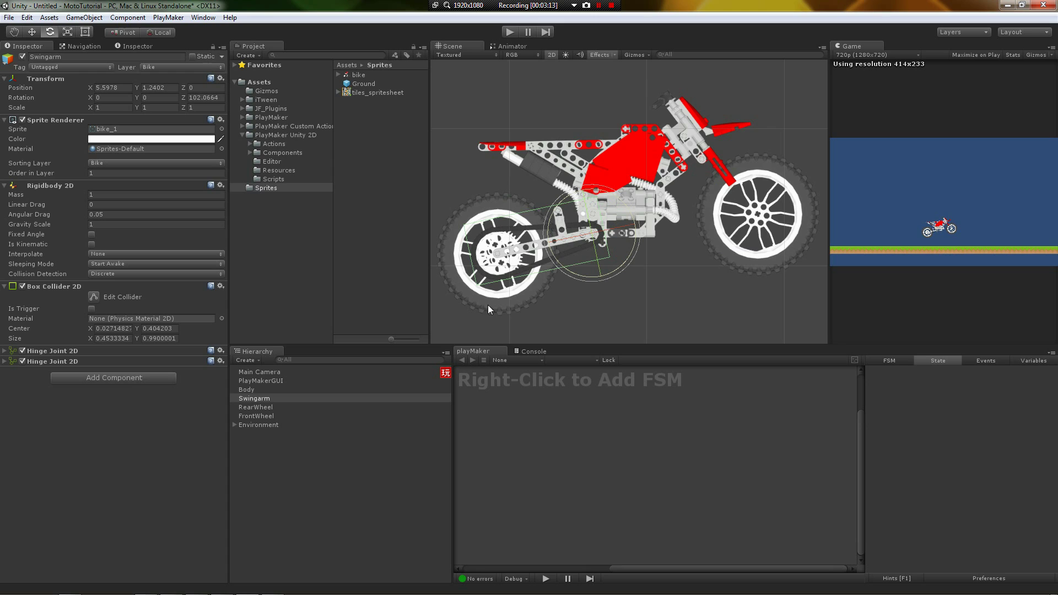
{"action": "middle_click_drag", "start_coordinate": [496, 311], "coordinate": [530, 263]}
{"action": "scroll", "coordinate": [531, 263], "scroll_direction": "down", "scroll_amount": 1}
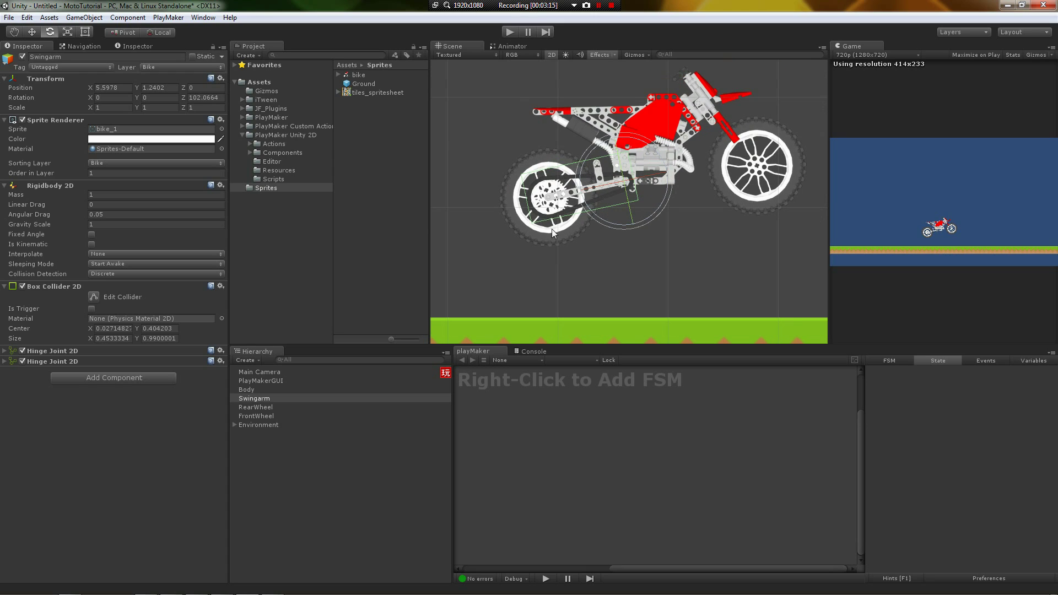
{"action": "middle_click_drag", "start_coordinate": [630, 98], "coordinate": [585, 148]}
{"action": "left_click", "coordinate": [585, 148]}
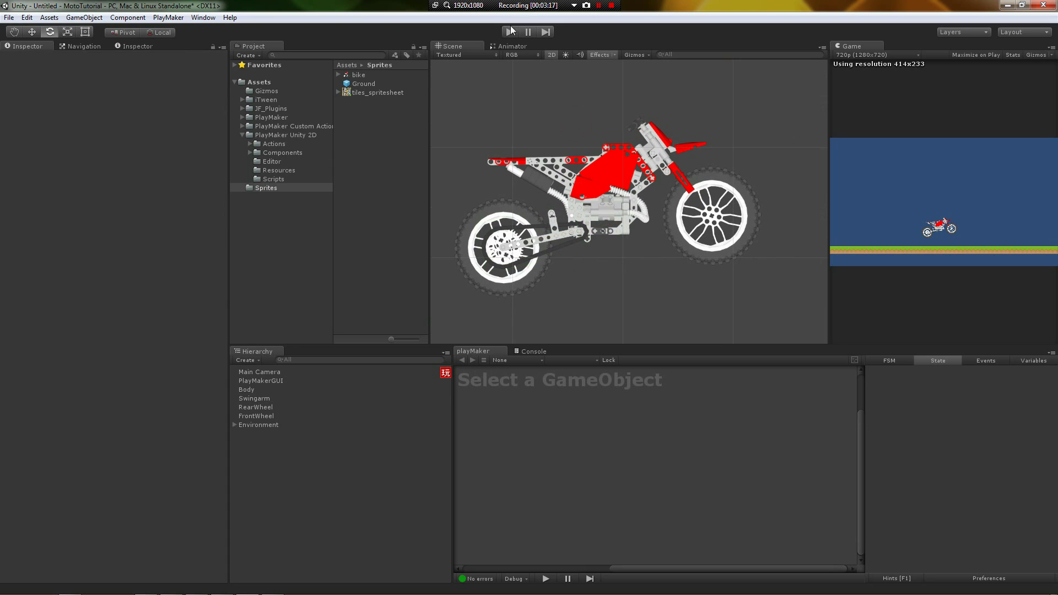
{"action": "left_click", "coordinate": [510, 32]}
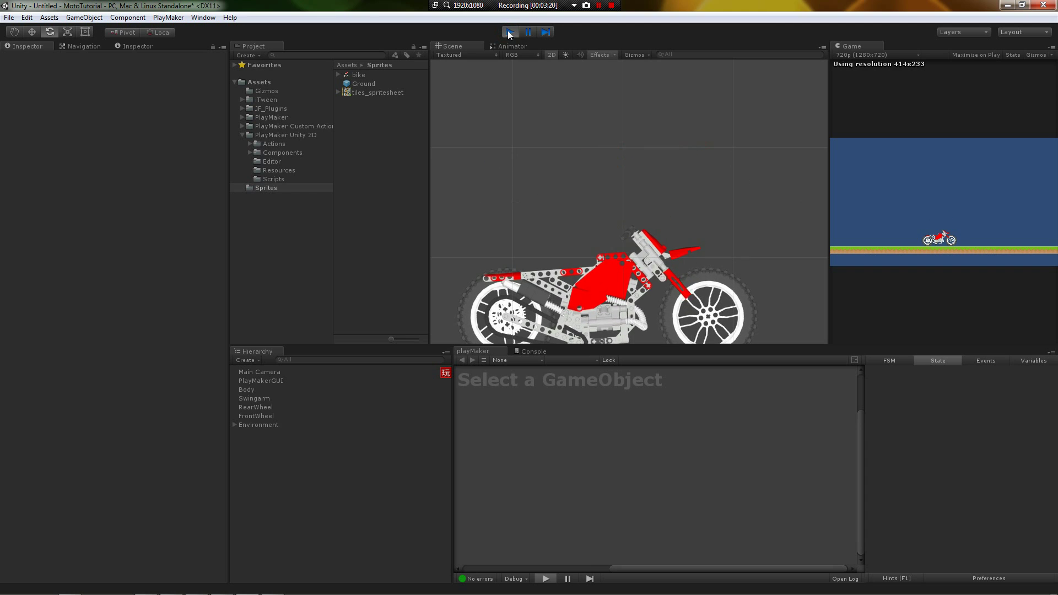
{"action": "middle_click_drag", "start_coordinate": [604, 273], "coordinate": [621, 210]}
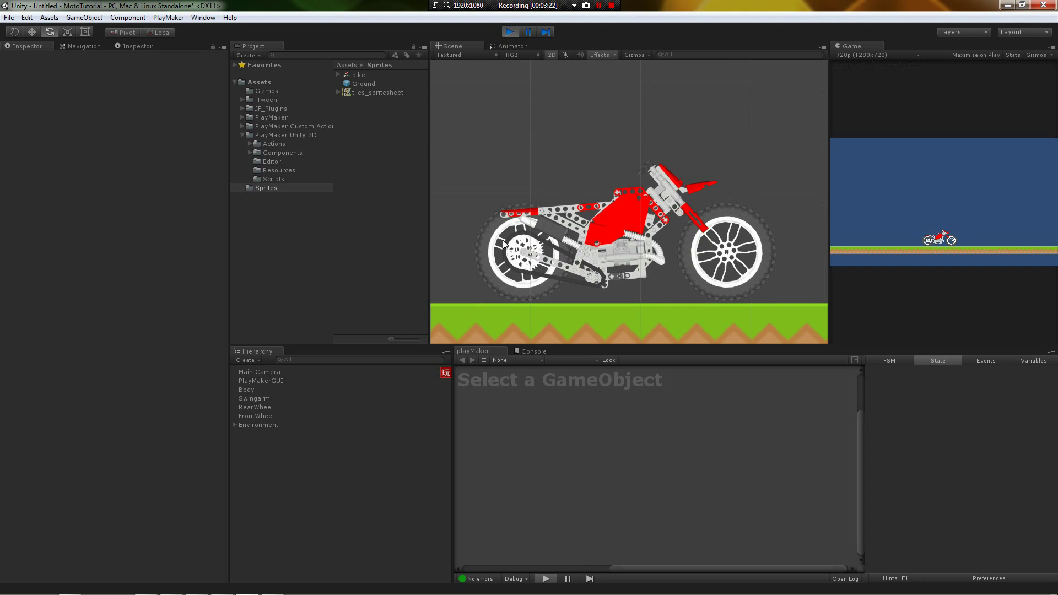
{"action": "left_click", "coordinate": [509, 31]}
{"action": "scroll", "coordinate": [540, 121], "scroll_direction": "up", "scroll_amount": 8}
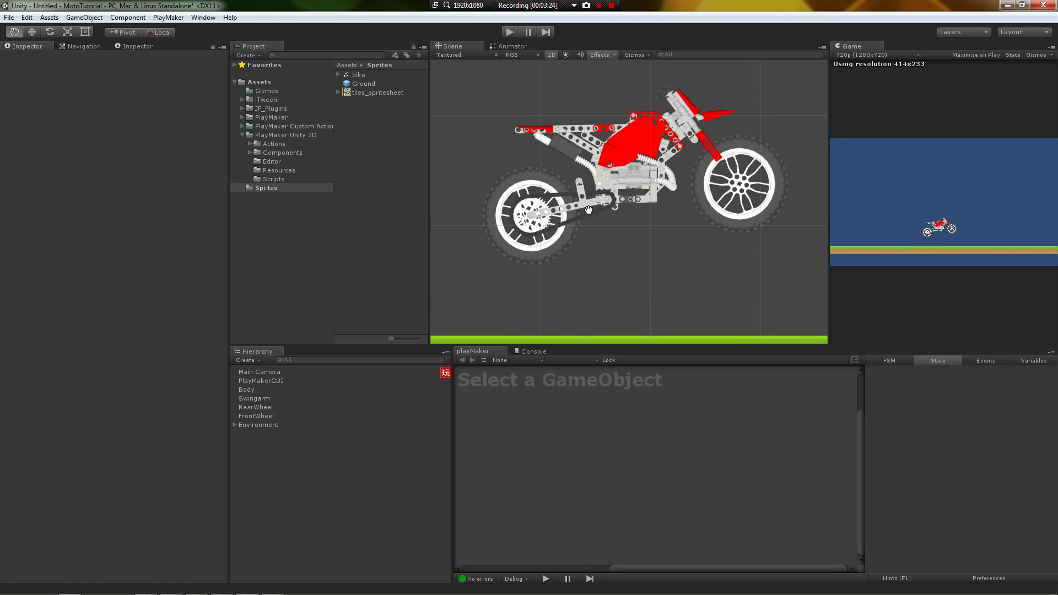
{"action": "middle_click_drag", "start_coordinate": [587, 227], "coordinate": [591, 224]}
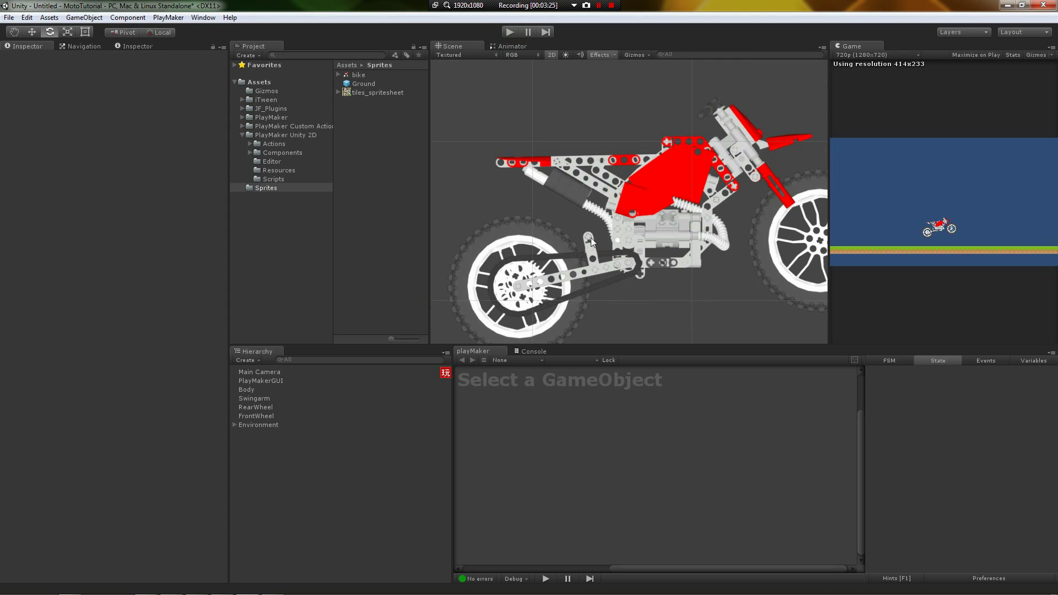
{"action": "left_click", "coordinate": [594, 181]}
Step: Add a Spring Joint 2D to Body connected to the RearWheel's rigidbody
{"action": "left_click", "coordinate": [101, 379]}
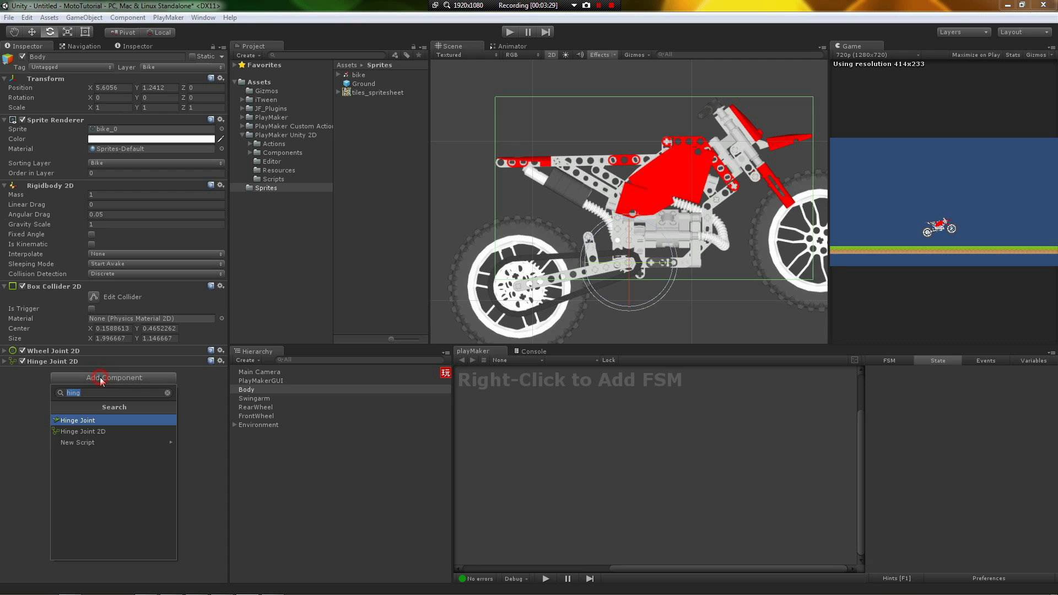
{"action": "type", "text": "spring"}
{"action": "key", "text": "Down"}
{"action": "key", "text": "Return"}
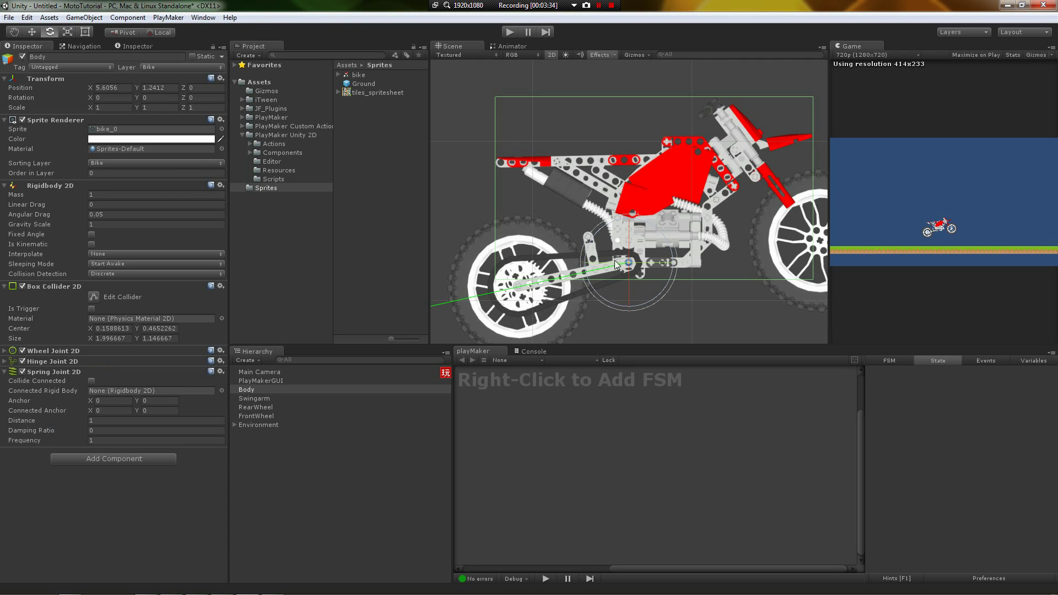
{"action": "left_click_drag", "start_coordinate": [91, 407], "coordinate": [81, 400]}
{"action": "left_click_drag", "start_coordinate": [260, 408], "coordinate": [158, 391]}
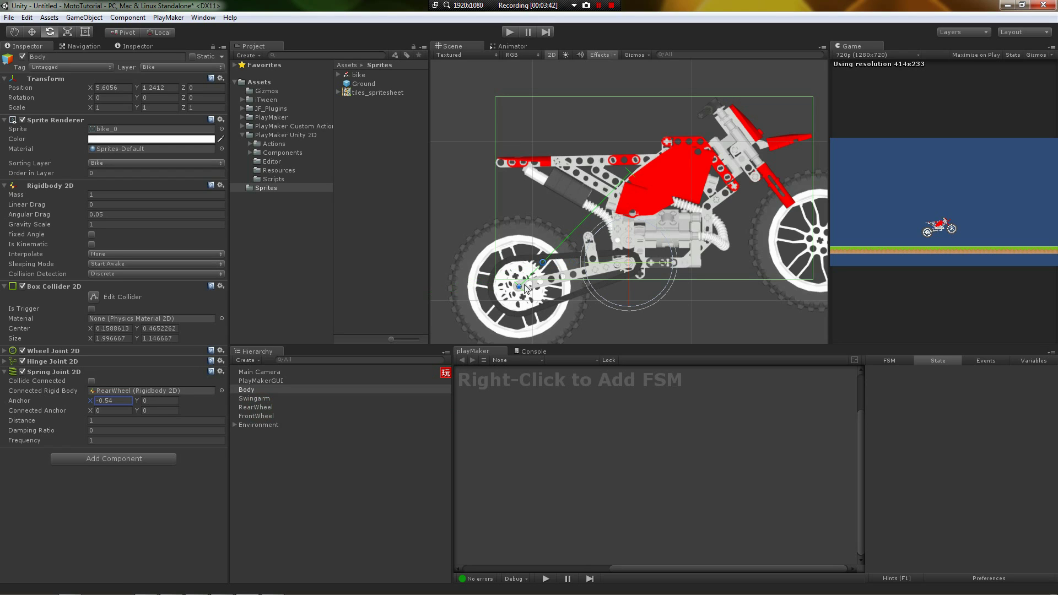
Step: Move the spring anchor up onto the frame and set its distance to 0.87
{"action": "left_click_drag", "start_coordinate": [542, 265], "coordinate": [609, 179]}
{"action": "left_click_drag", "start_coordinate": [606, 178], "coordinate": [605, 176]}
{"action": "left_click_drag", "start_coordinate": [82, 419], "coordinate": [78, 419]}
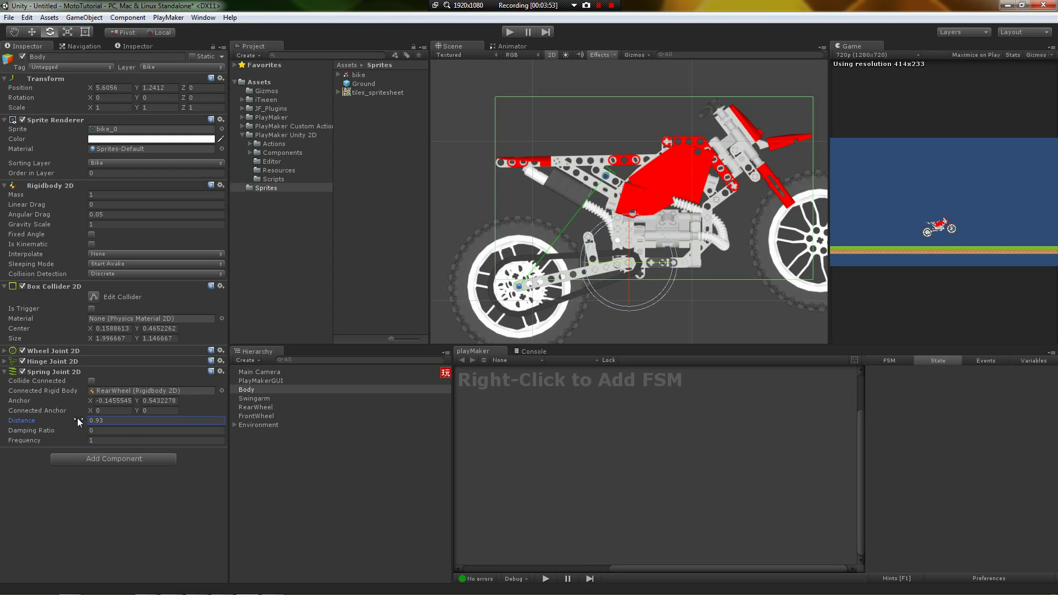
{"action": "key", "text": "BackSpace"}
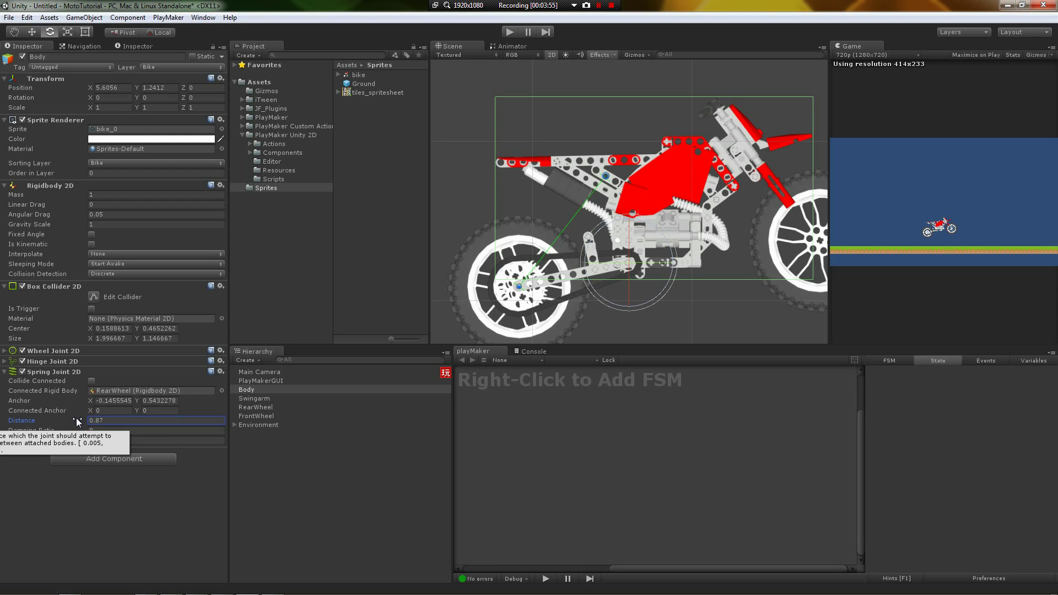
{"action": "scroll", "coordinate": [552, 228], "scroll_direction": "up", "scroll_amount": 5}
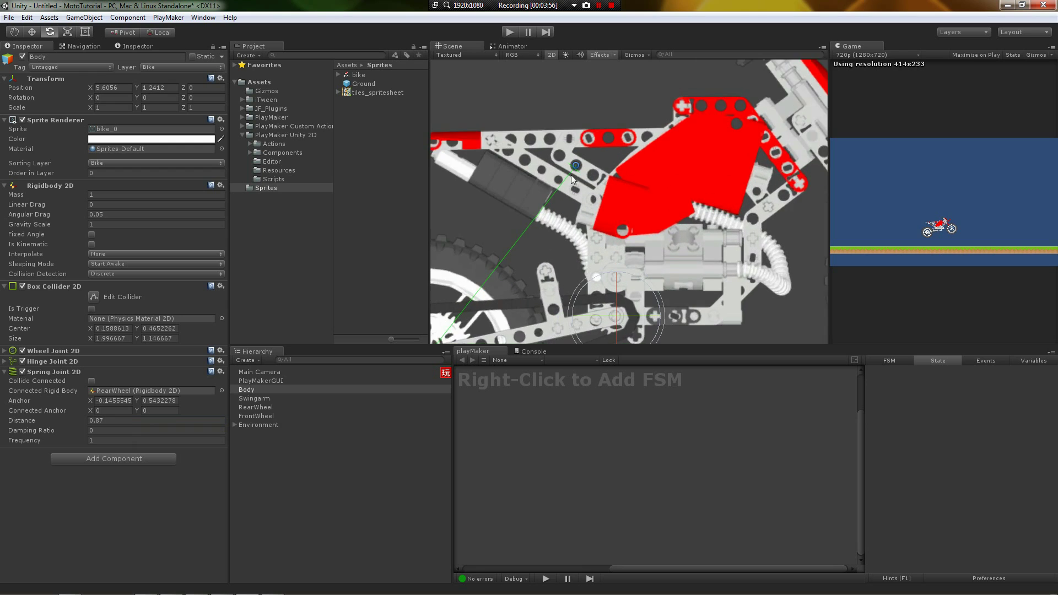
{"action": "scroll", "coordinate": [571, 175], "scroll_direction": "up", "scroll_amount": 6}
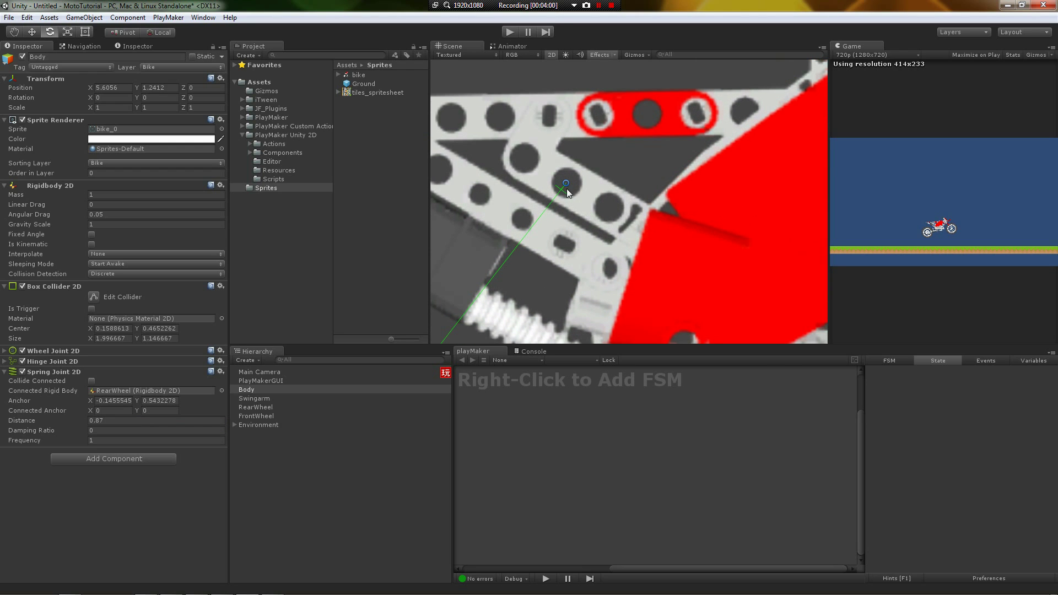
{"action": "scroll", "coordinate": [543, 252], "scroll_direction": "down", "scroll_amount": 5}
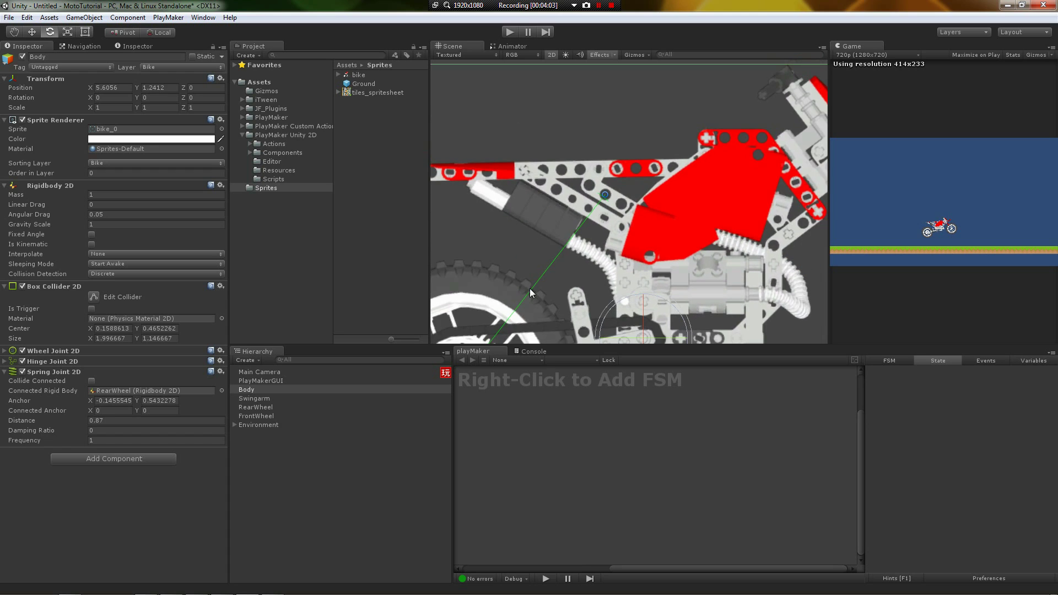
{"action": "middle_click_drag", "start_coordinate": [530, 288], "coordinate": [628, 117]}
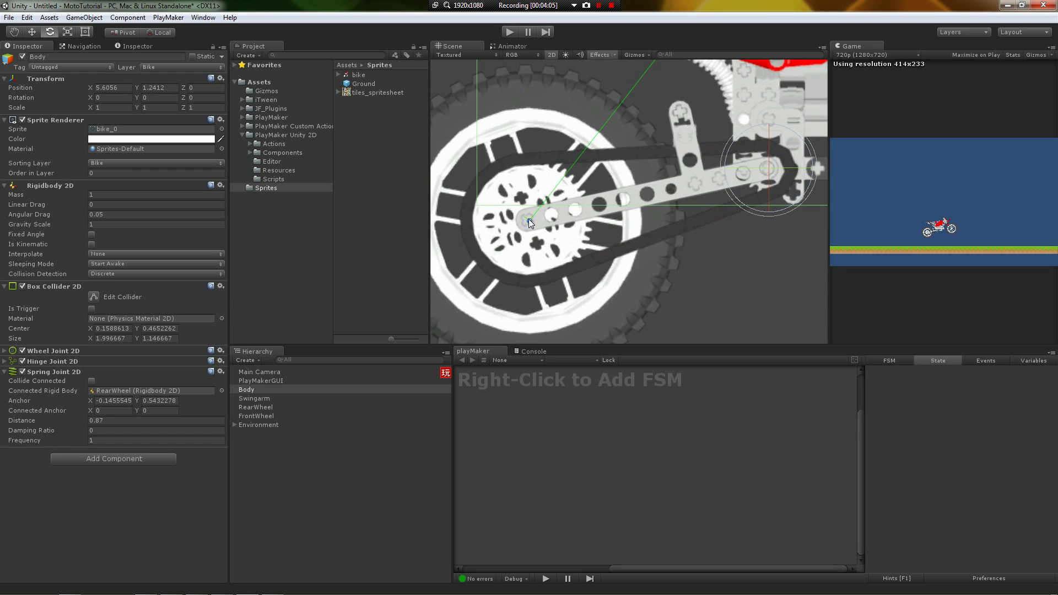
{"action": "scroll", "coordinate": [609, 221], "scroll_direction": "down", "scroll_amount": 4}
{"action": "middle_click_drag", "start_coordinate": [652, 134], "coordinate": [639, 162]}
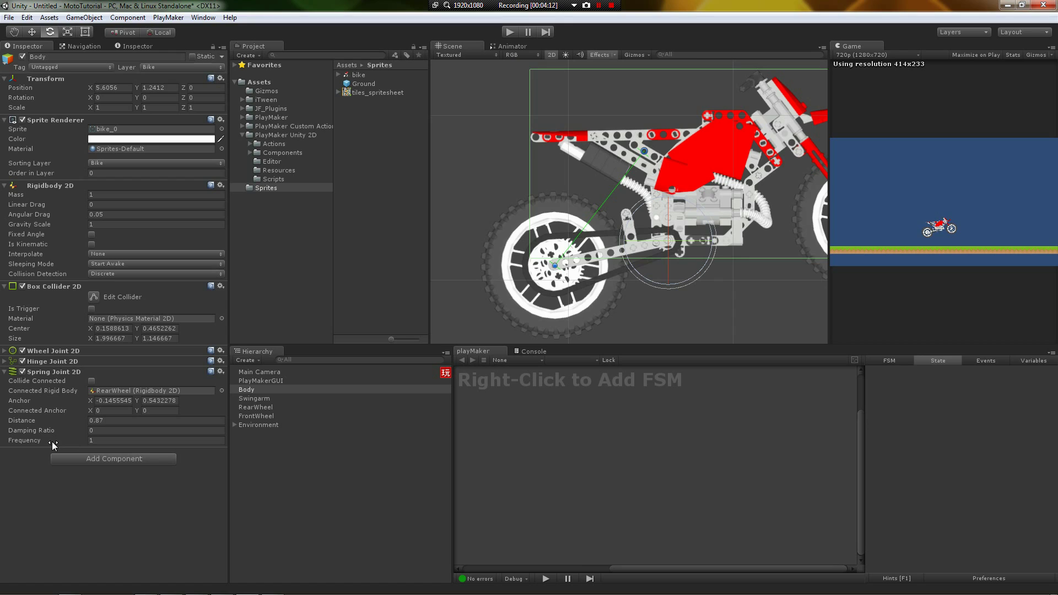
{"action": "mouse_move", "coordinate": [83, 434]}
{"action": "middle_click_drag", "start_coordinate": [639, 161], "coordinate": [498, 161]}
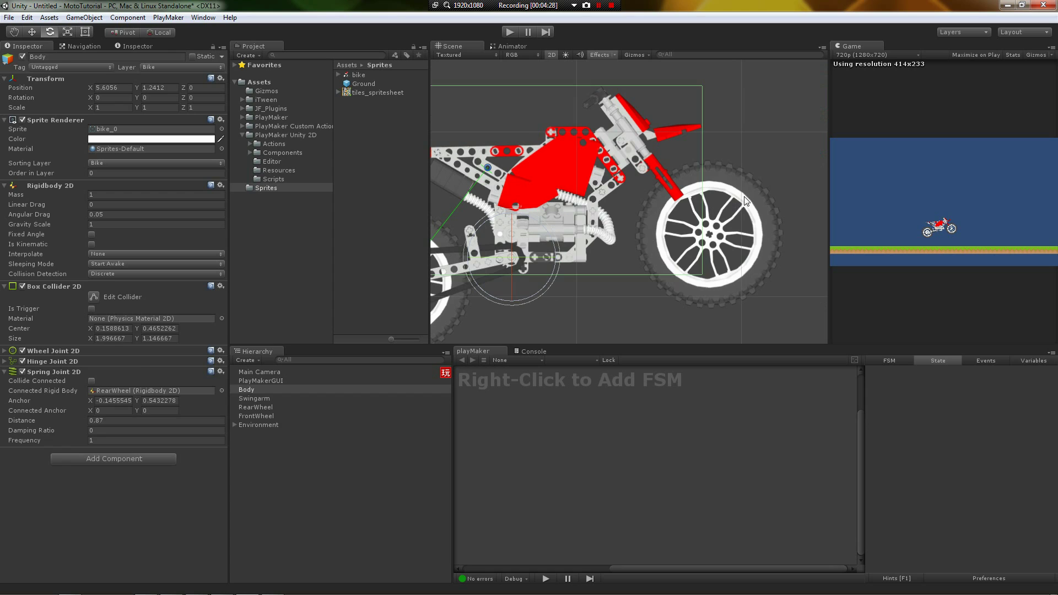
Step: Set the Body's Wheel Joint 2D suspension angle to 127
{"action": "left_click", "coordinate": [731, 214]}
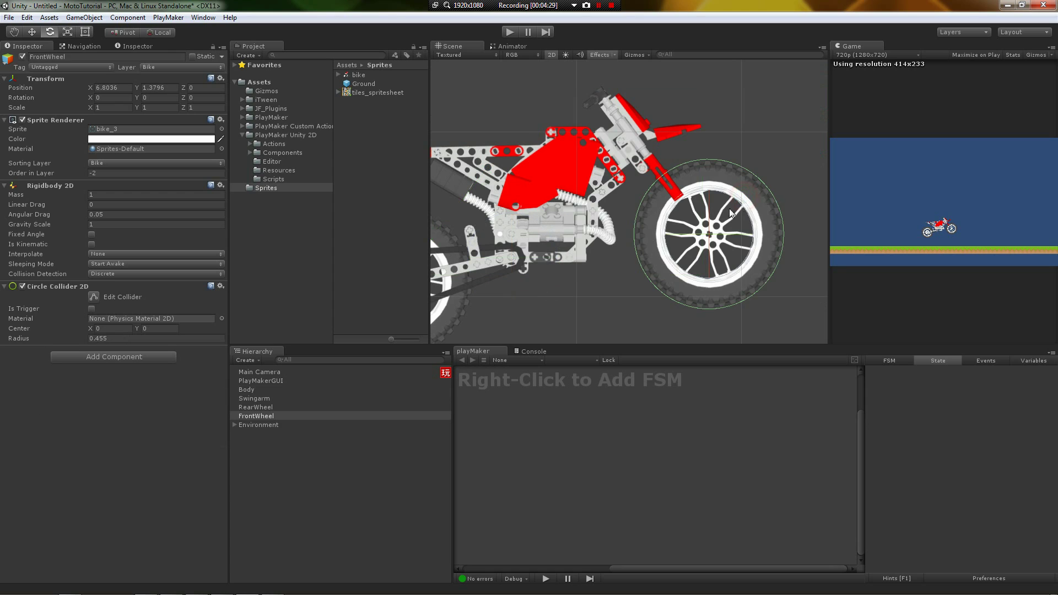
{"action": "left_click", "coordinate": [248, 389]}
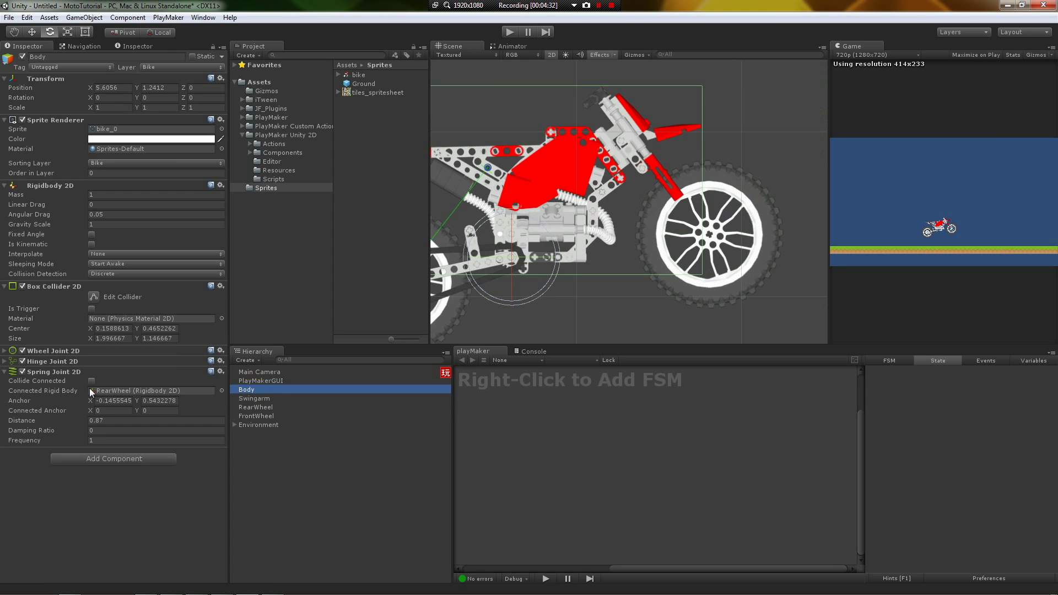
{"action": "left_click", "coordinate": [5, 361]}
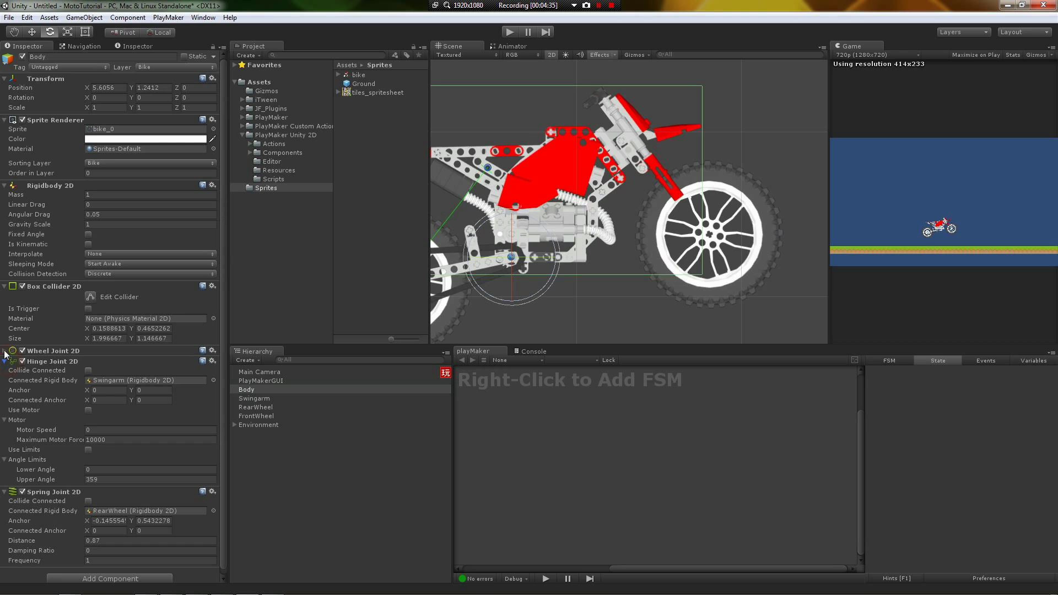
{"action": "left_click", "coordinate": [5, 351]}
{"action": "left_click", "coordinate": [50, 428]}
{"action": "left_click", "coordinate": [58, 418]}
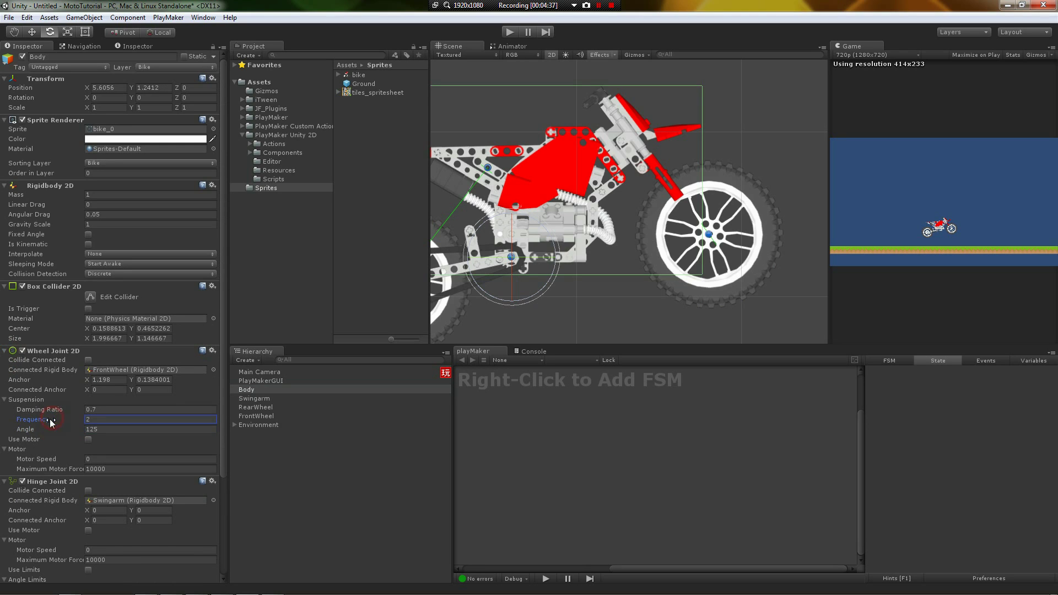
{"action": "left_click", "coordinate": [52, 431]}
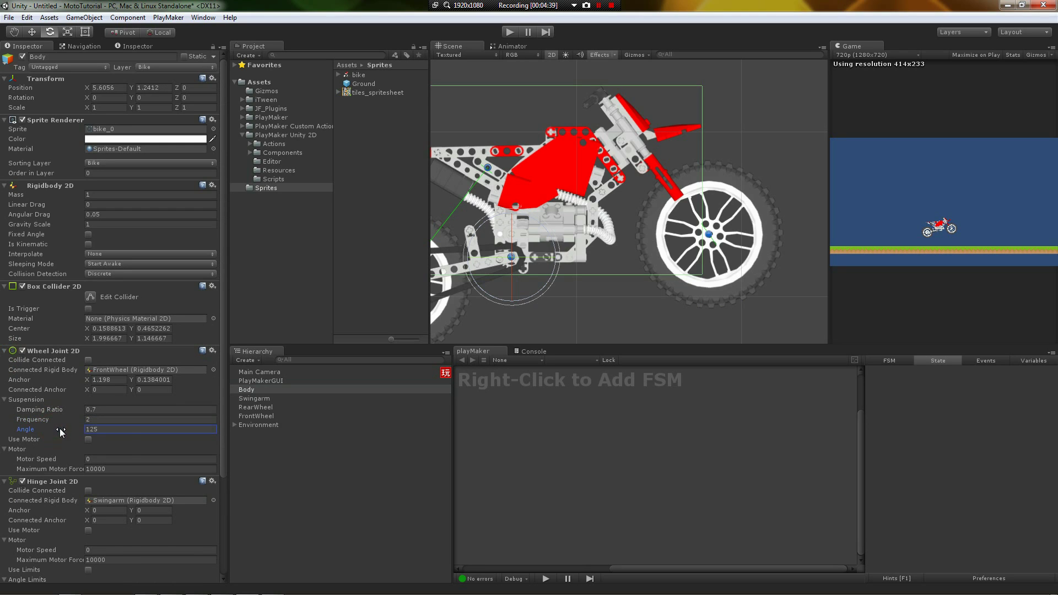
{"action": "scroll", "coordinate": [690, 203], "scroll_direction": "up", "scroll_amount": 5}
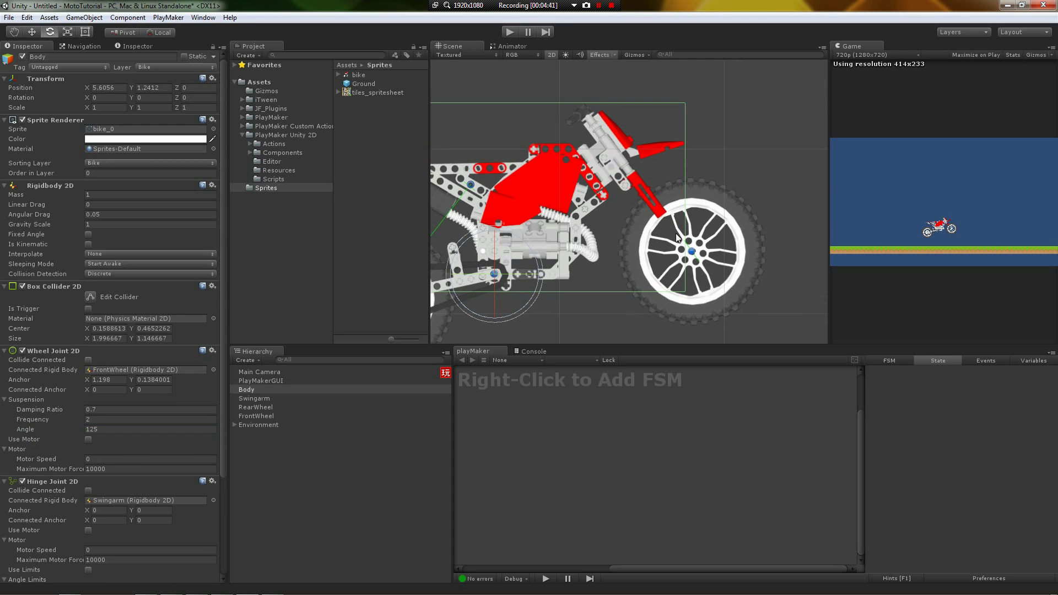
{"action": "scroll", "coordinate": [653, 283], "scroll_direction": "up", "scroll_amount": 2}
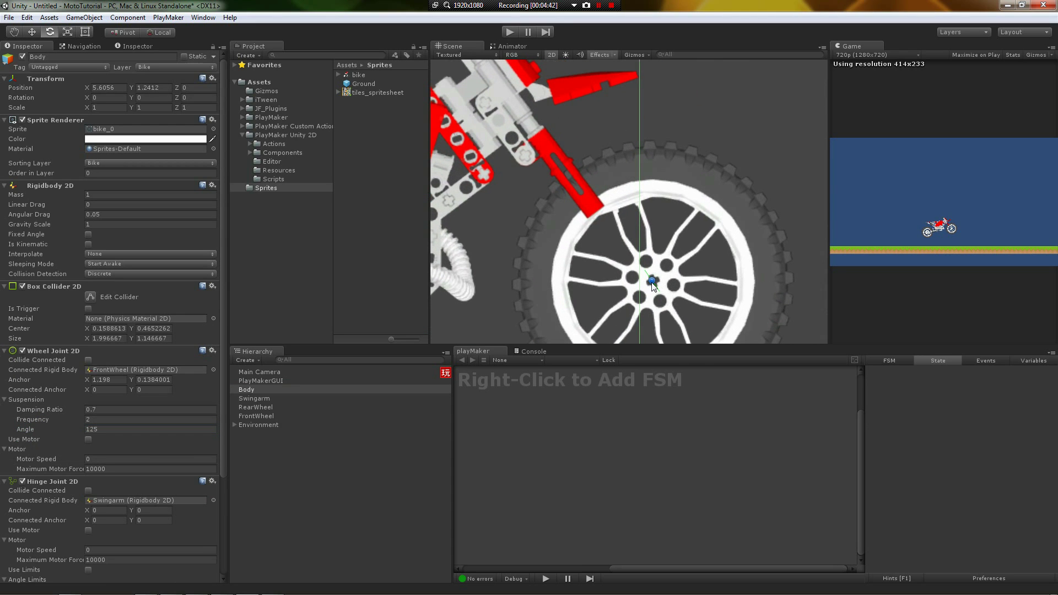
{"action": "left_click_drag", "start_coordinate": [65, 429], "coordinate": [74, 431]}
{"action": "type", "text": "127"}
{"action": "scroll", "coordinate": [613, 232], "scroll_direction": "down", "scroll_amount": 5}
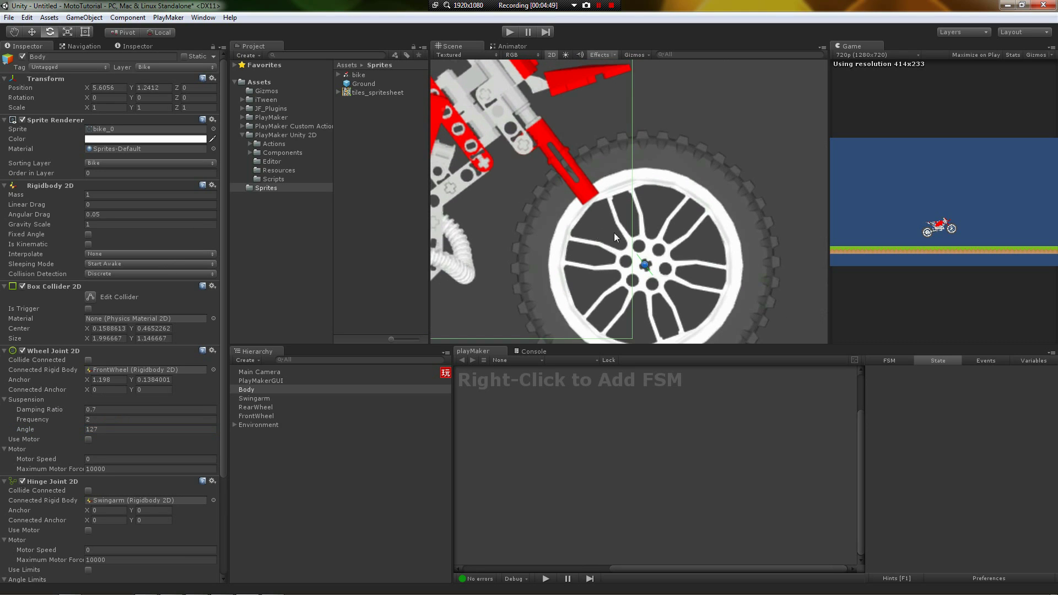
{"action": "scroll", "coordinate": [550, 256], "scroll_direction": "up", "scroll_amount": 3}
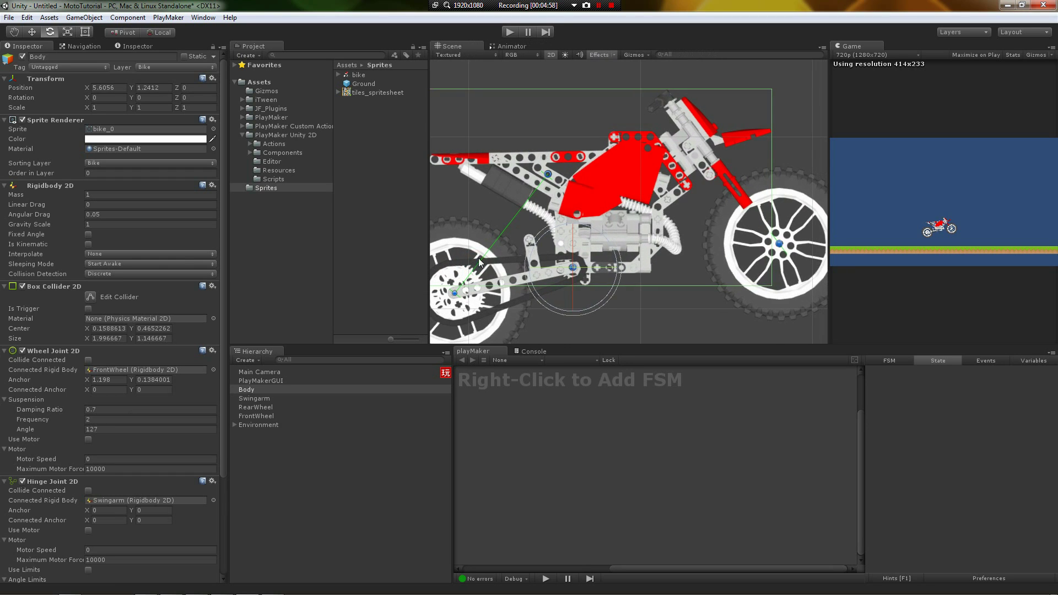
Step: Reposition the RearWheel with the Move tool
{"action": "middle_click_drag", "start_coordinate": [515, 235], "coordinate": [587, 216]}
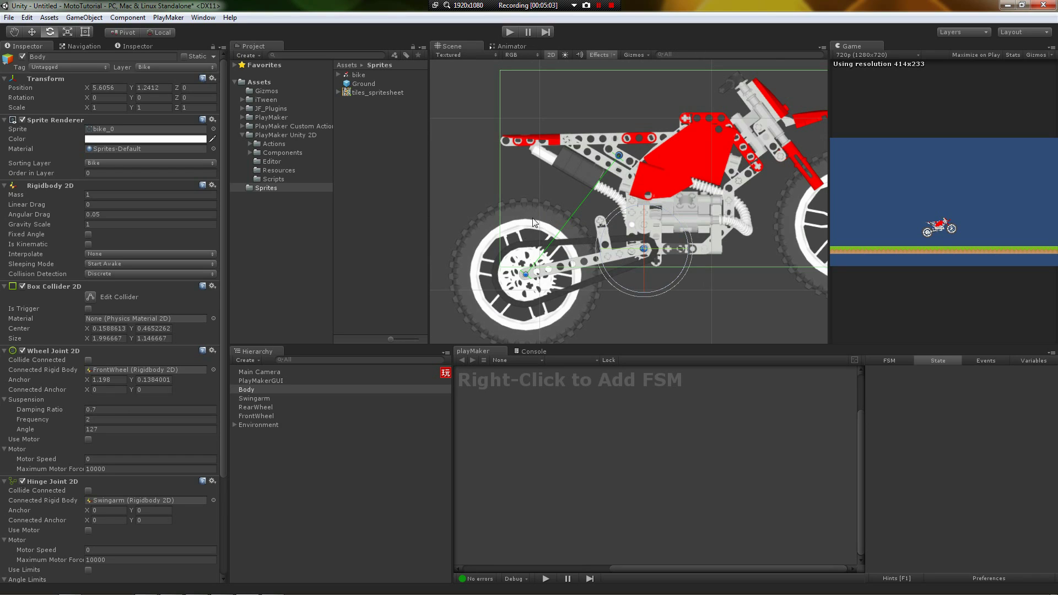
{"action": "left_click", "coordinate": [540, 278]}
{"action": "key", "text": "w"}
{"action": "left_click_drag", "start_coordinate": [534, 275], "coordinate": [548, 300]}
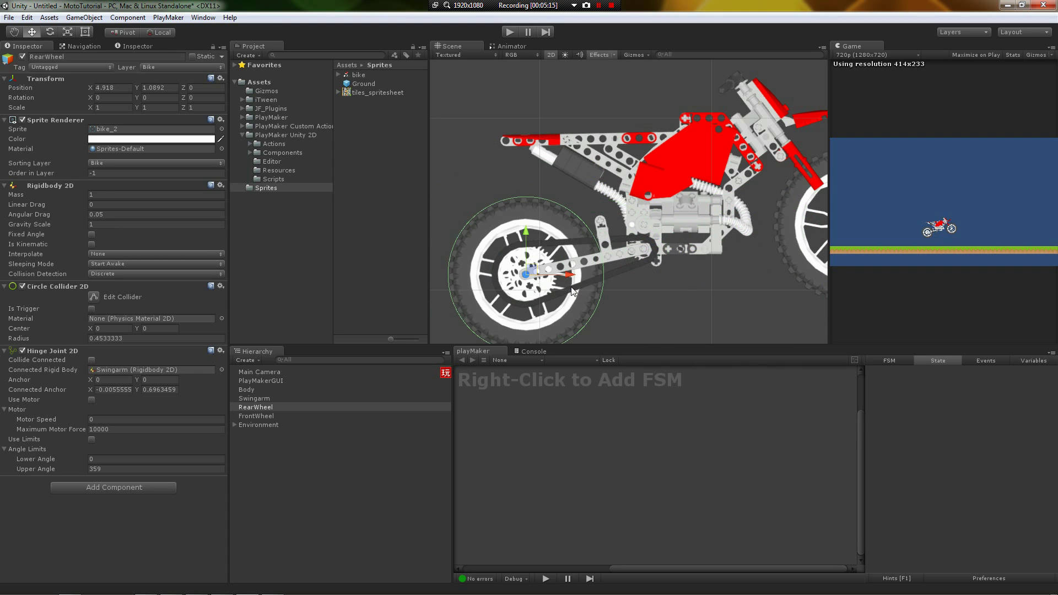
Step: Rotate the FrontWheel to about 38.7° on Z, undoing a trial local-space move
{"action": "middle_click_drag", "start_coordinate": [673, 284], "coordinate": [464, 267]}
{"action": "left_click", "coordinate": [660, 227]}
{"action": "left_click", "coordinate": [660, 227]}
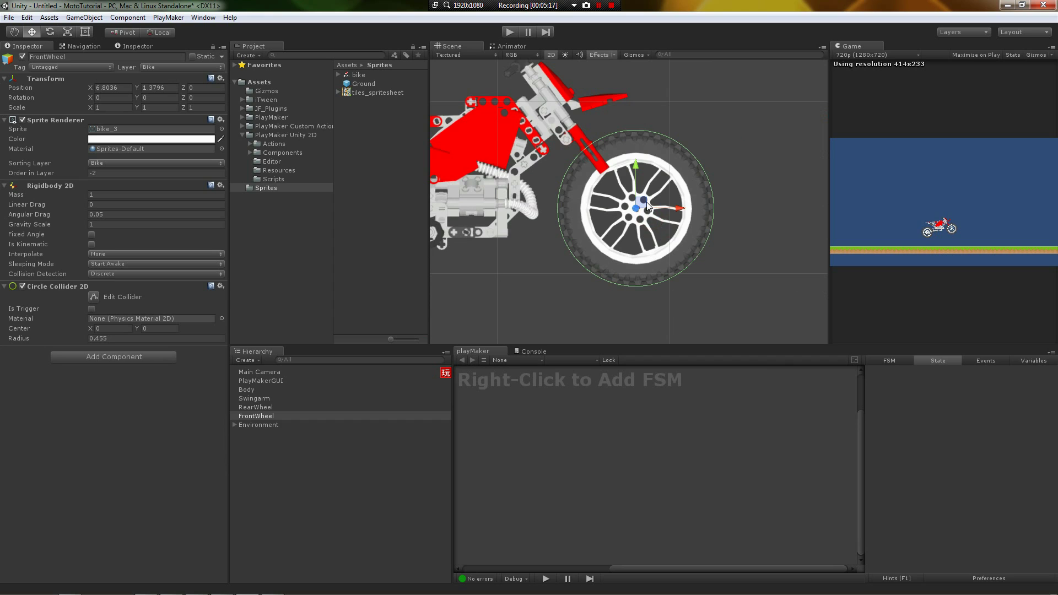
{"action": "key", "text": "x"}
{"action": "key", "text": "e"}
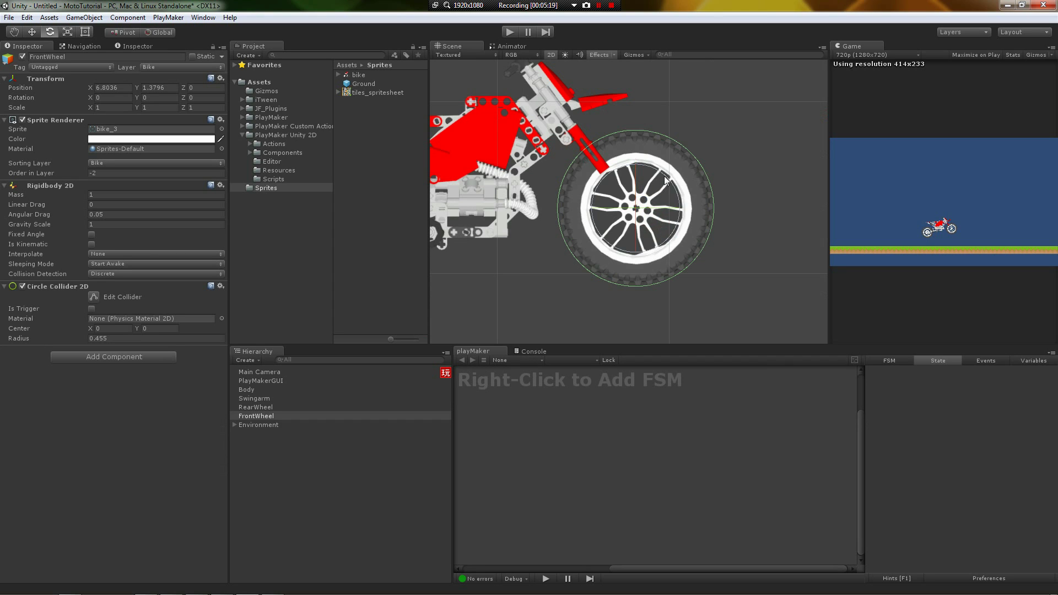
{"action": "left_click_drag", "start_coordinate": [665, 180], "coordinate": [634, 212]}
{"action": "key", "text": "w"}
{"action": "key", "text": "x"}
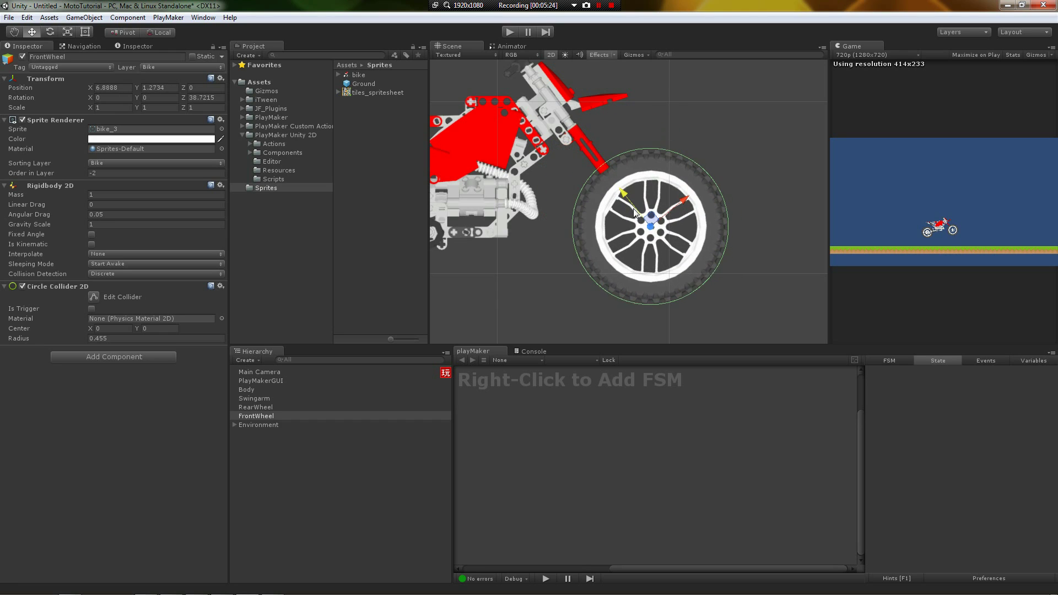
{"action": "key", "text": "ctrl+z"}
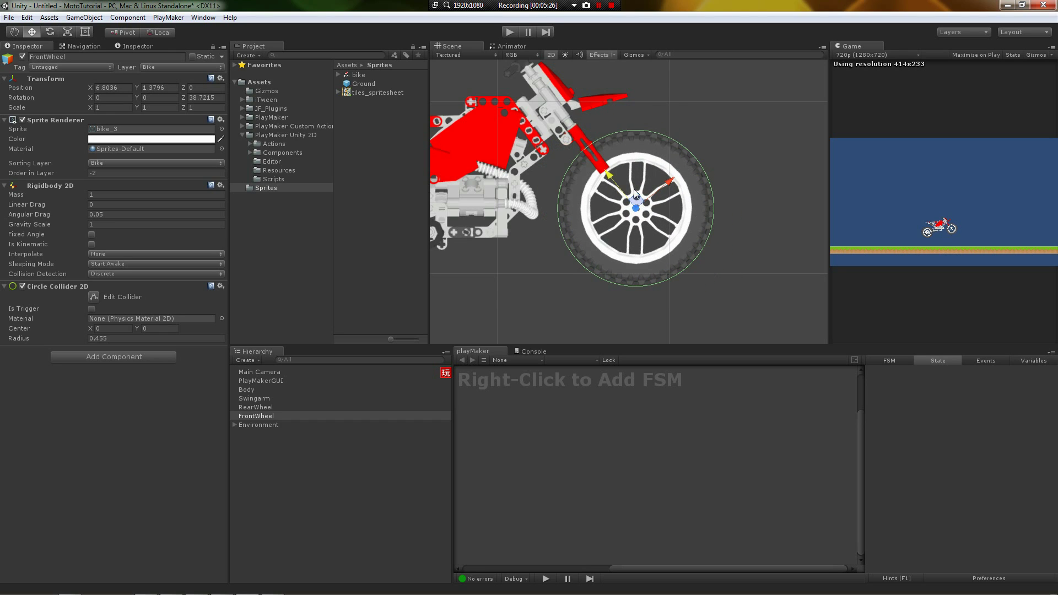
{"action": "key", "text": "x"}
Step: Reframe the whole bike in the Scene view and select the Swingarm
{"action": "left_click", "coordinate": [525, 138]}
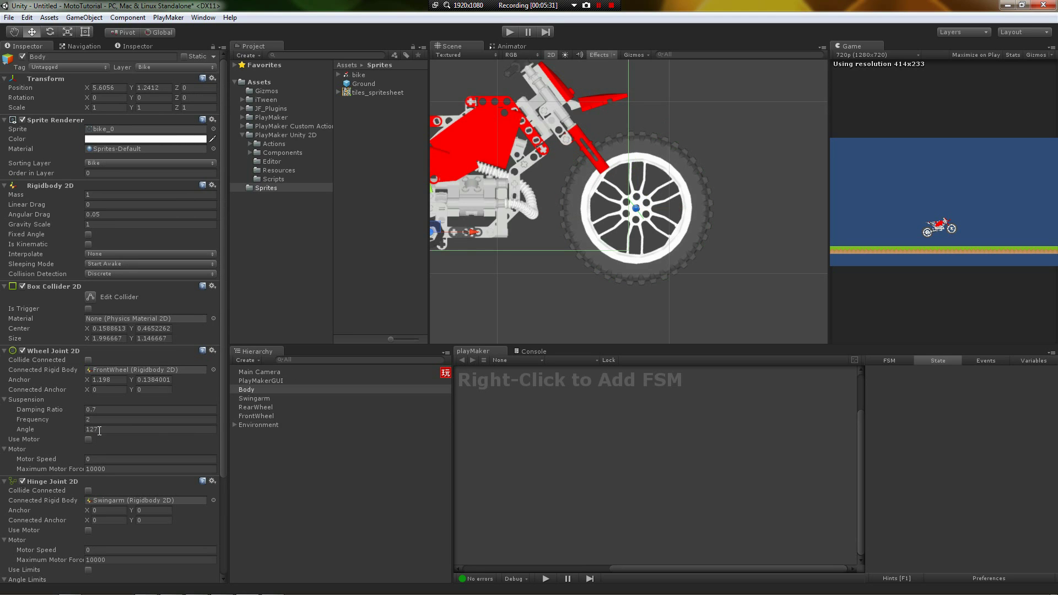
{"action": "middle_click_drag", "start_coordinate": [559, 294], "coordinate": [591, 230]}
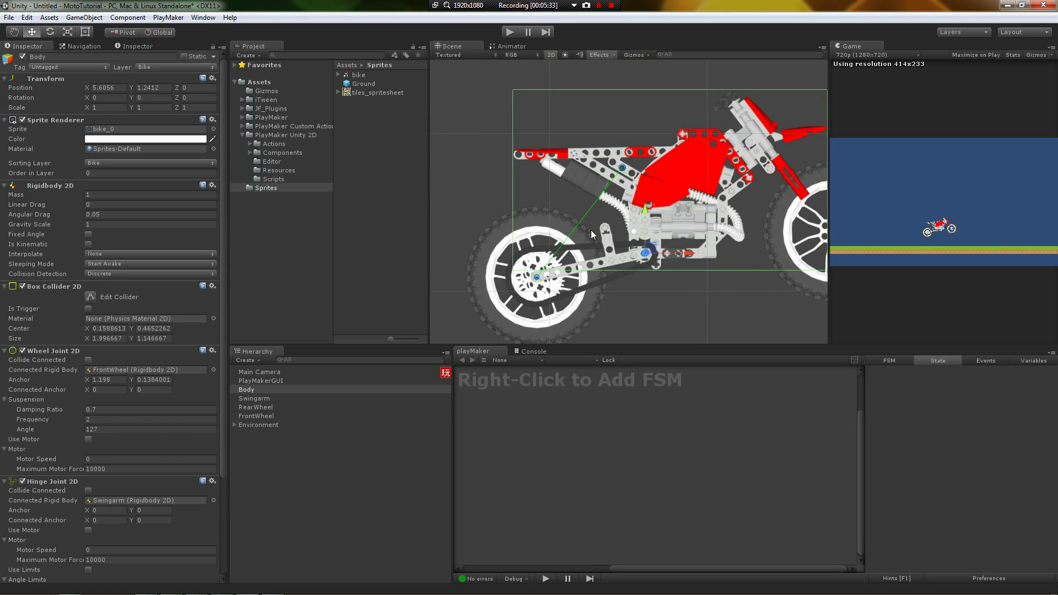
{"action": "middle_click_drag", "start_coordinate": [656, 187], "coordinate": [606, 191]}
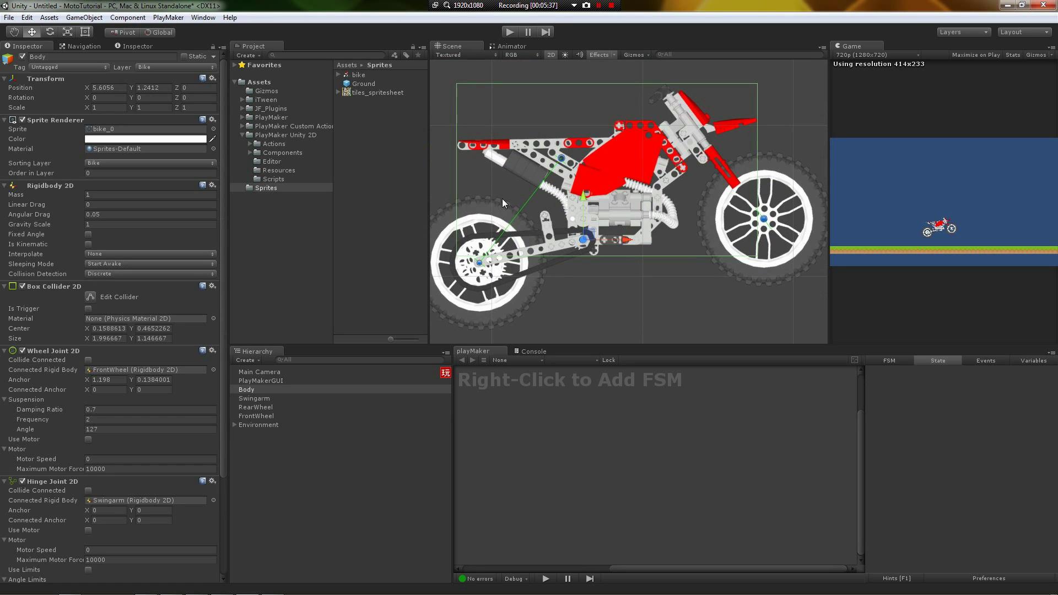
{"action": "left_click", "coordinate": [547, 232]}
{"action": "middle_click_drag", "start_coordinate": [508, 255], "coordinate": [524, 248]}
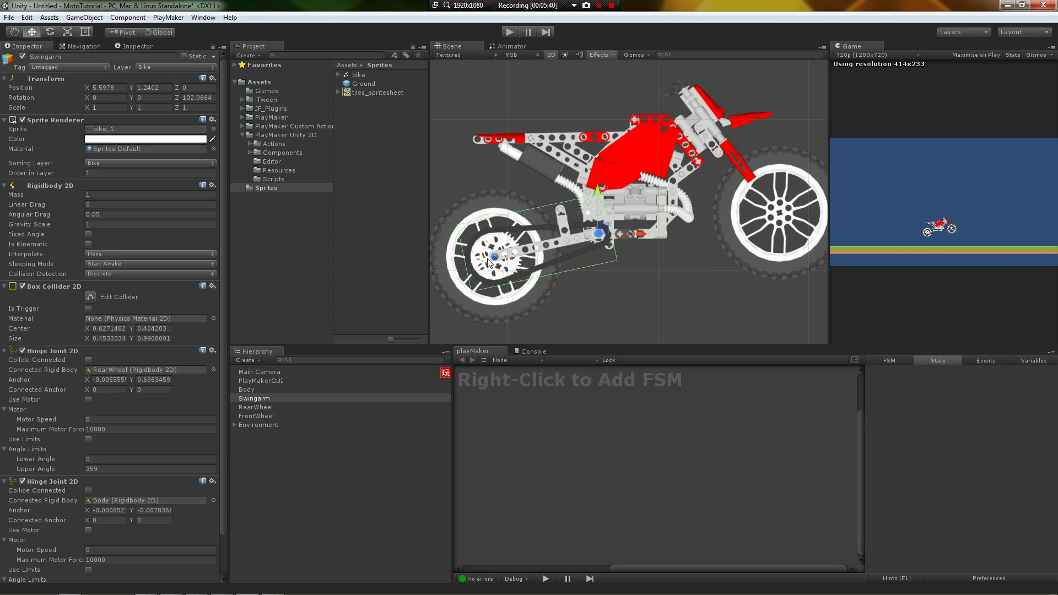
Step: Run a first Play-mode test of the bike suspension, then stop it
{"action": "left_click", "coordinate": [469, 163]}
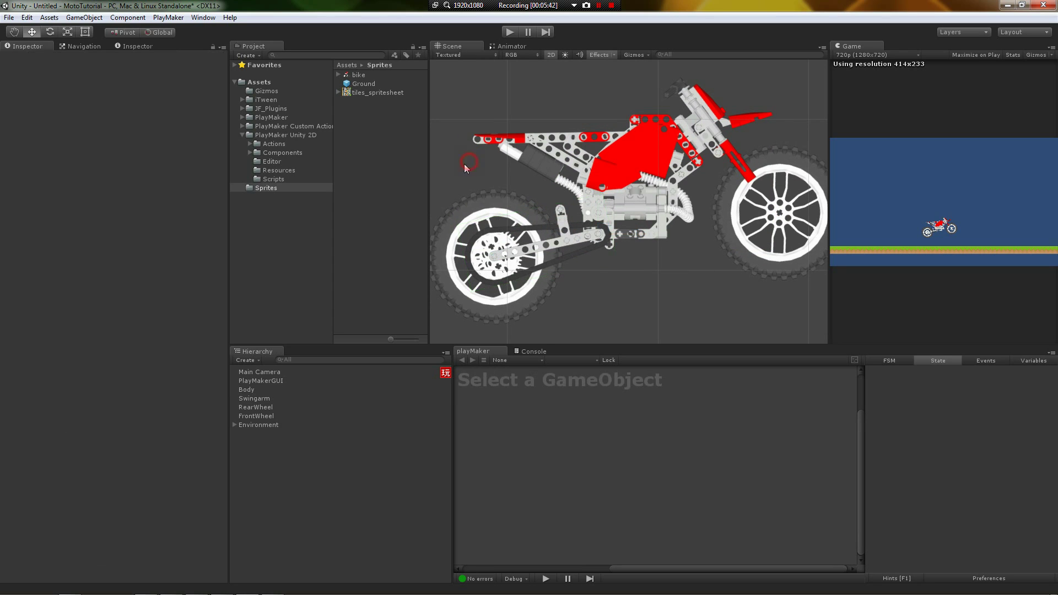
{"action": "scroll", "coordinate": [493, 170], "scroll_direction": "down", "scroll_amount": 3}
{"action": "left_click", "coordinate": [509, 32]}
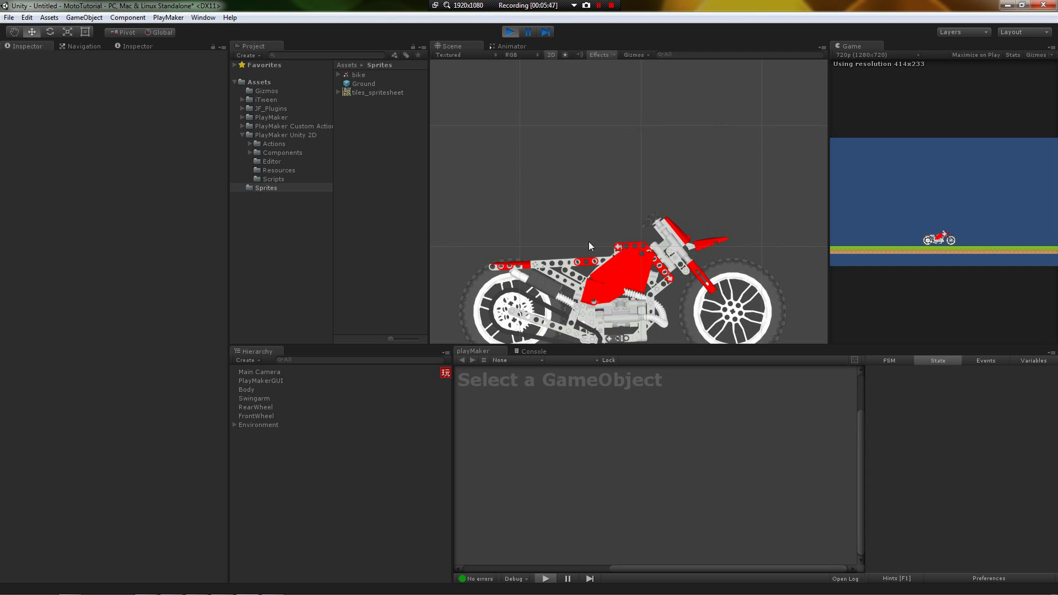
{"action": "middle_click_drag", "start_coordinate": [589, 241], "coordinate": [586, 233]}
{"action": "left_click", "coordinate": [507, 33]}
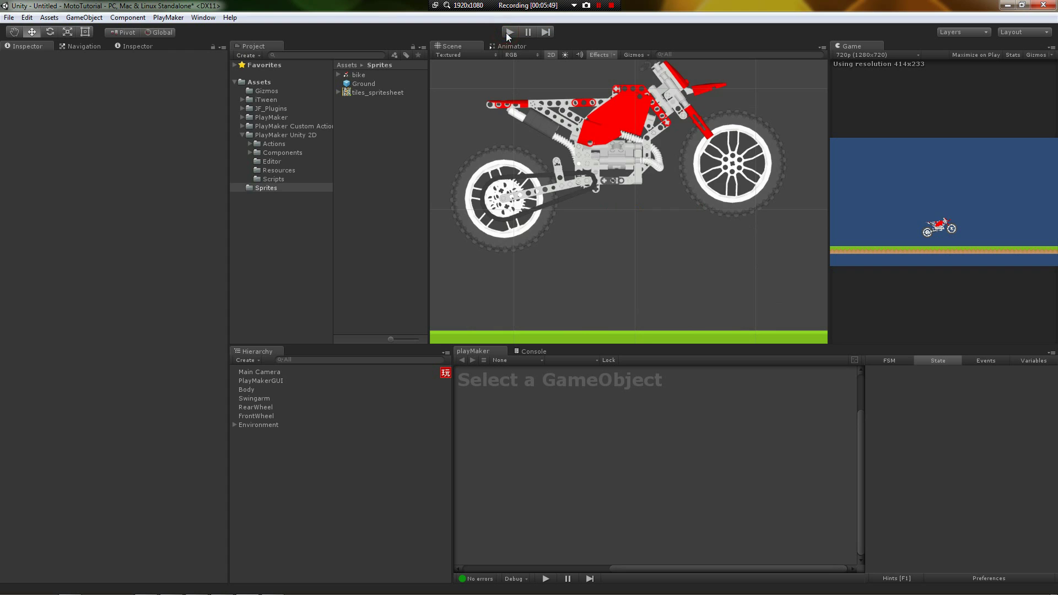
Step: Set the Body's Spring Joint 2D frequency to 5 and play again
{"action": "left_click", "coordinate": [524, 158]}
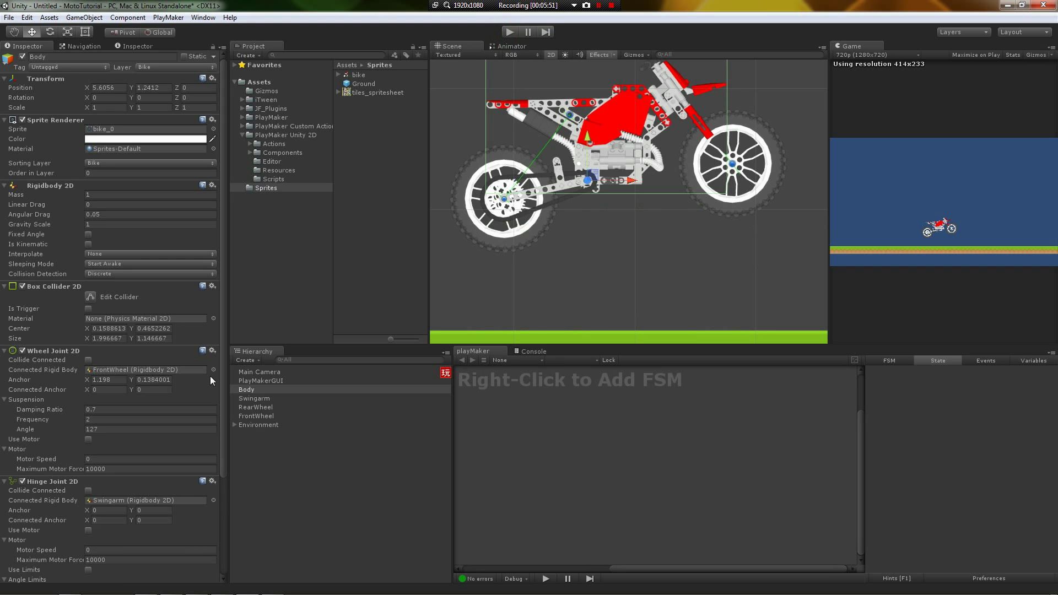
{"action": "scroll", "coordinate": [53, 421], "scroll_direction": "down", "scroll_amount": 4}
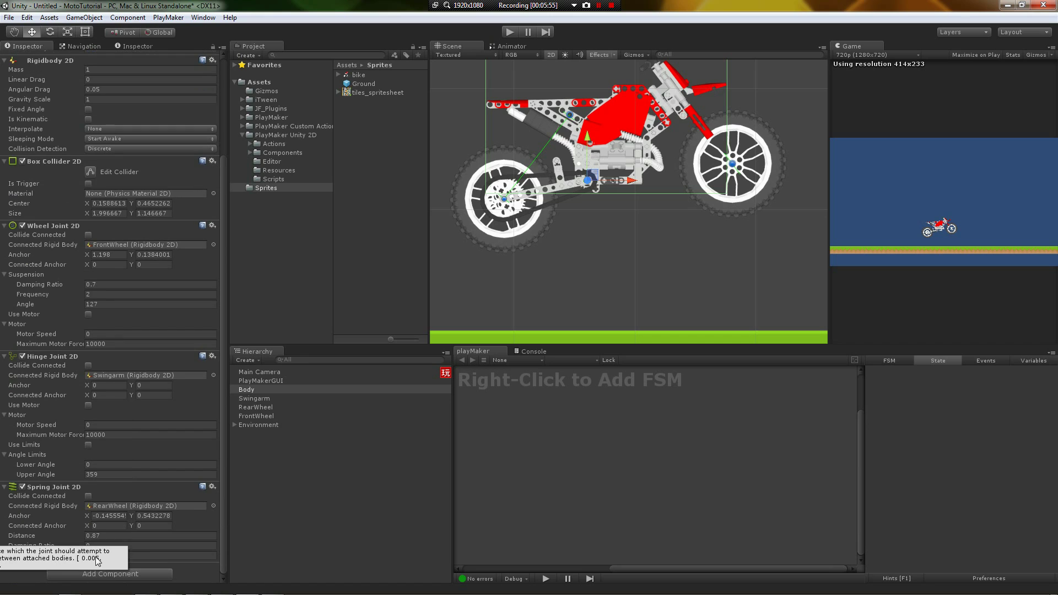
{"action": "left_click", "coordinate": [139, 554]}
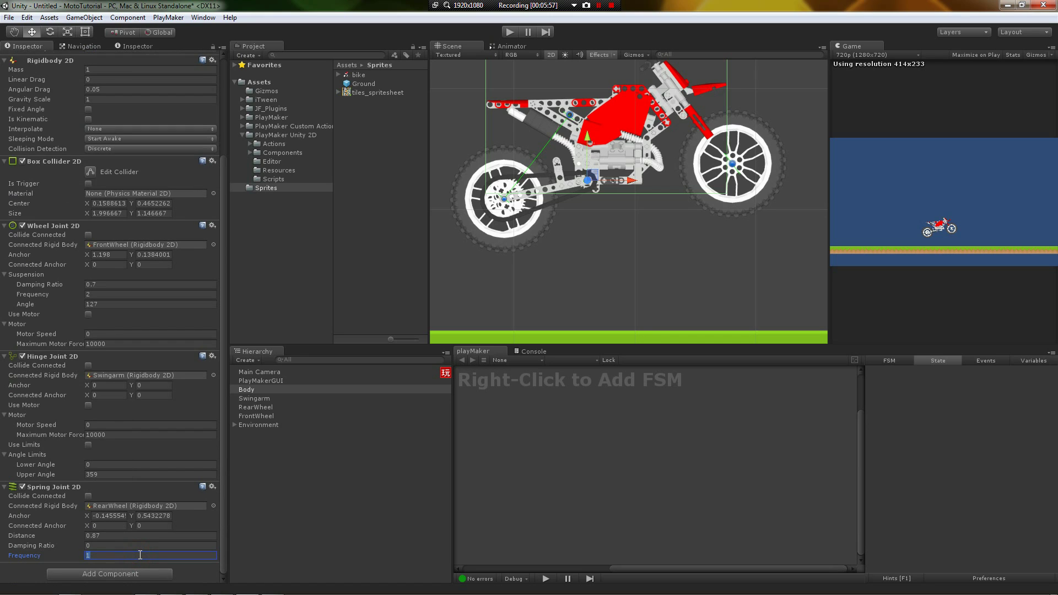
{"action": "type", "text": "5"}
{"action": "left_click", "coordinate": [509, 32]}
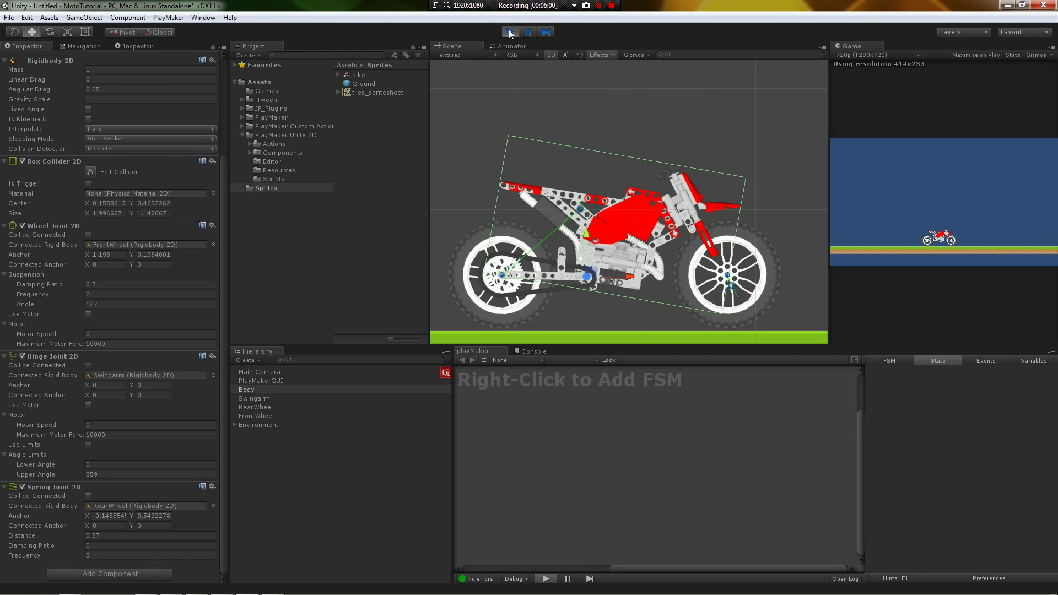
Step: Follow the rolling bike, selecting each wheel, then stop Play mode with Ctrl+P
{"action": "left_click", "coordinate": [487, 250]}
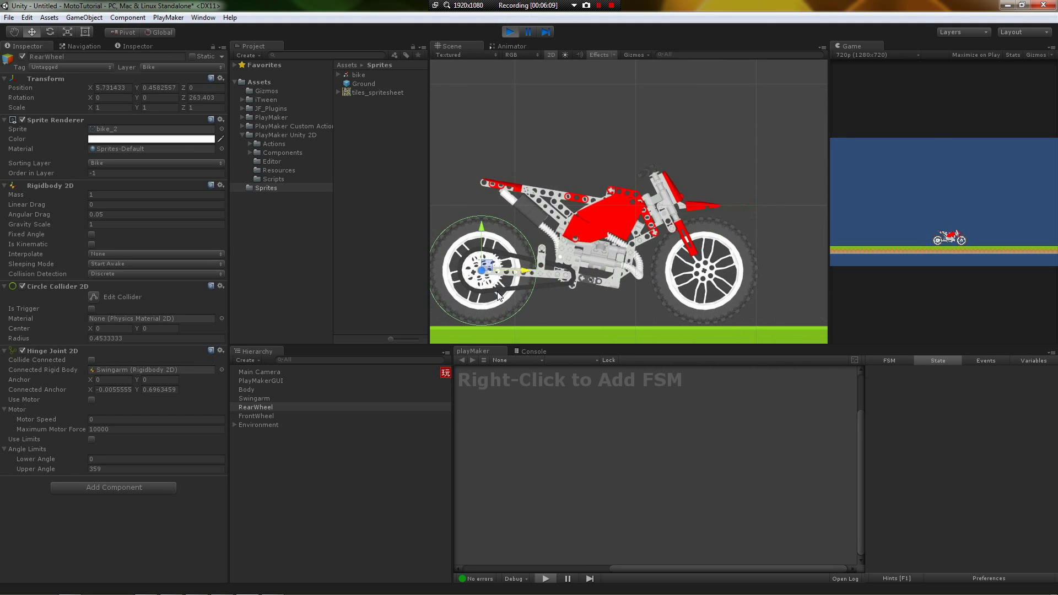
{"action": "left_click", "coordinate": [702, 273]}
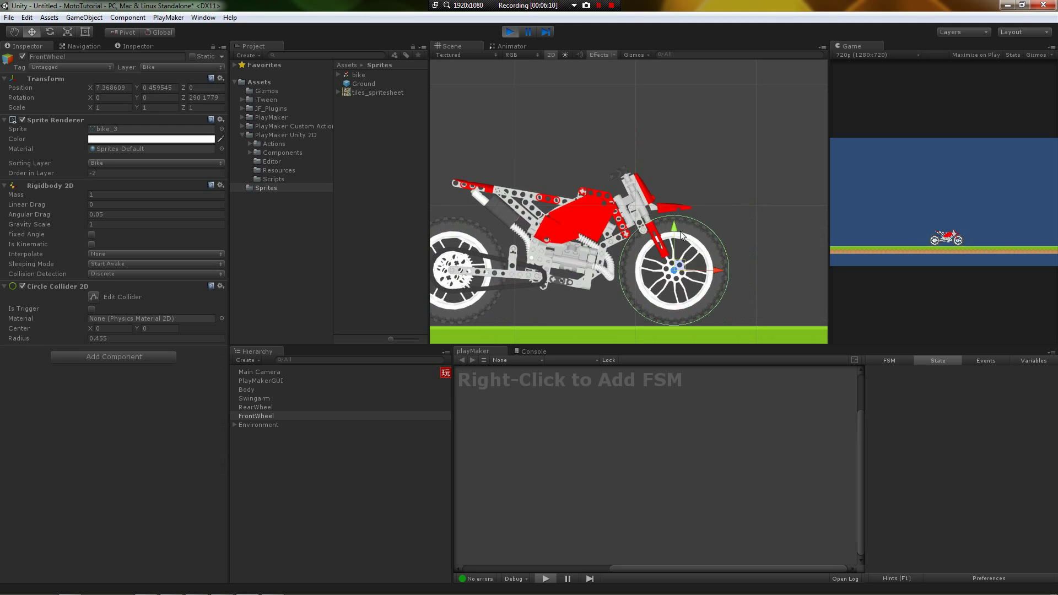
{"action": "middle_click_drag", "start_coordinate": [668, 259], "coordinate": [714, 242]}
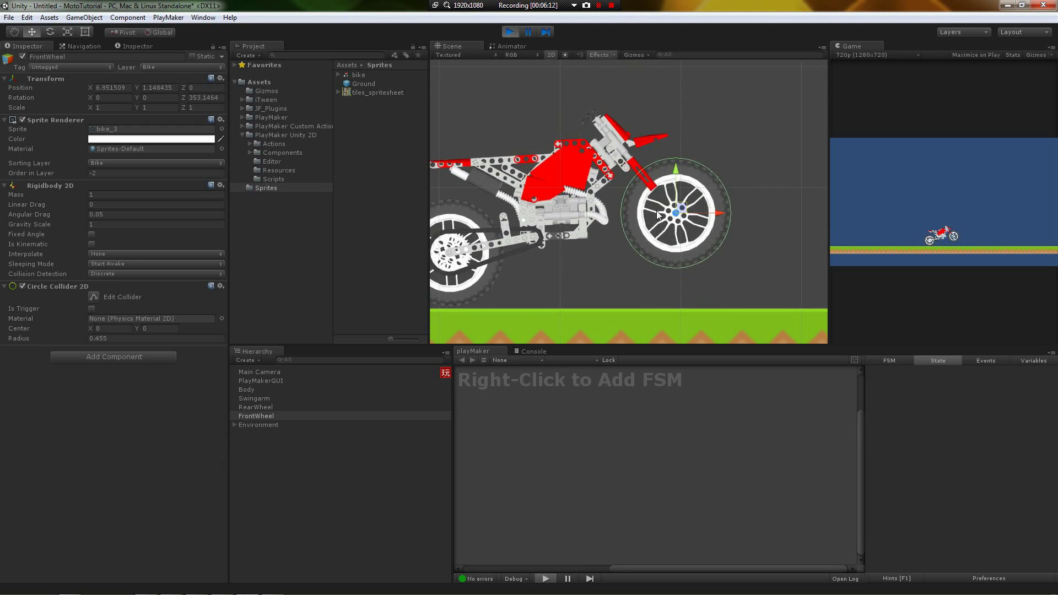
{"action": "middle_click_drag", "start_coordinate": [637, 236], "coordinate": [727, 242]}
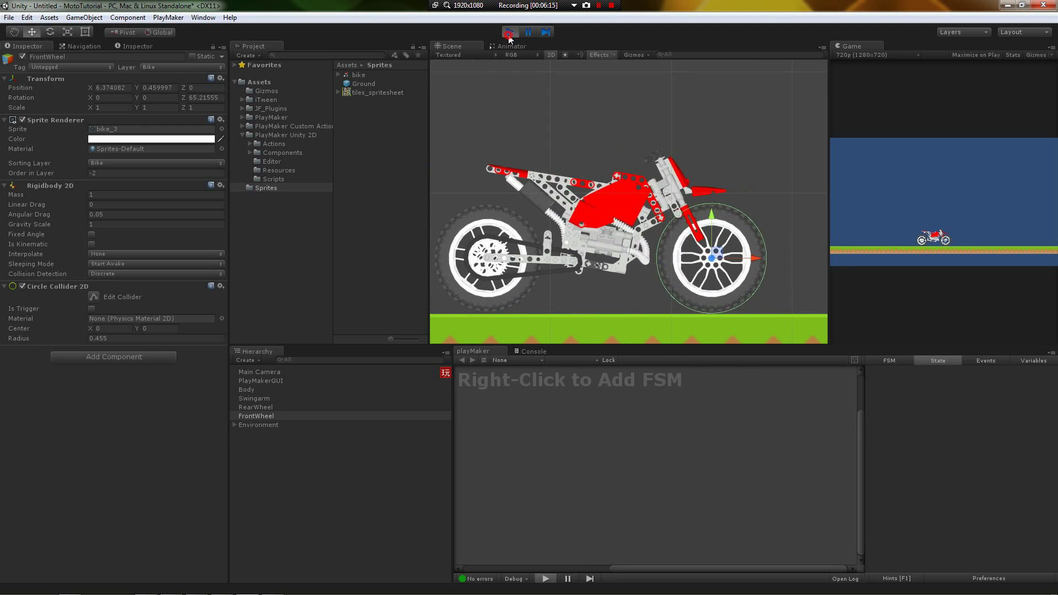
{"action": "key", "text": "ctrl+p"}
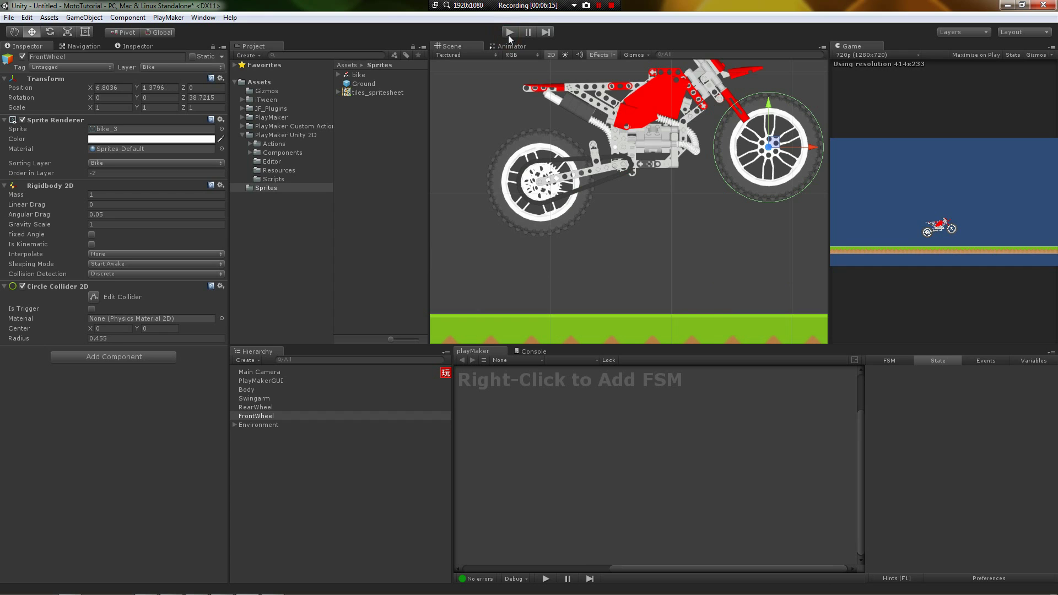
Step: Set the Body's Wheel Joint 2D suspension frequency to 5
{"action": "left_click", "coordinate": [255, 392]}
{"action": "key", "text": "f"}
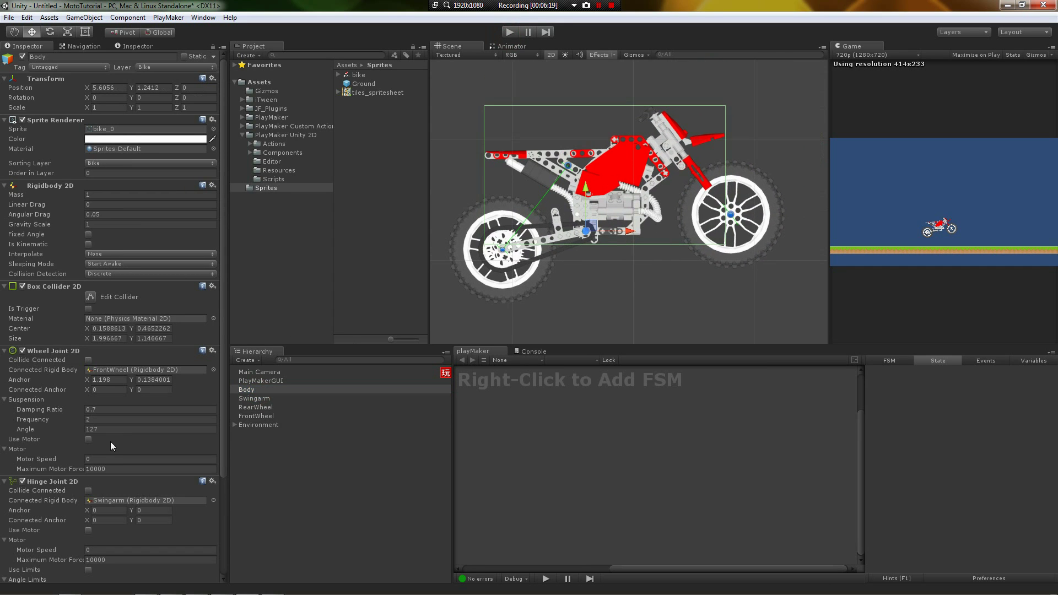
{"action": "scroll", "coordinate": [49, 485], "scroll_direction": "down", "scroll_amount": 3}
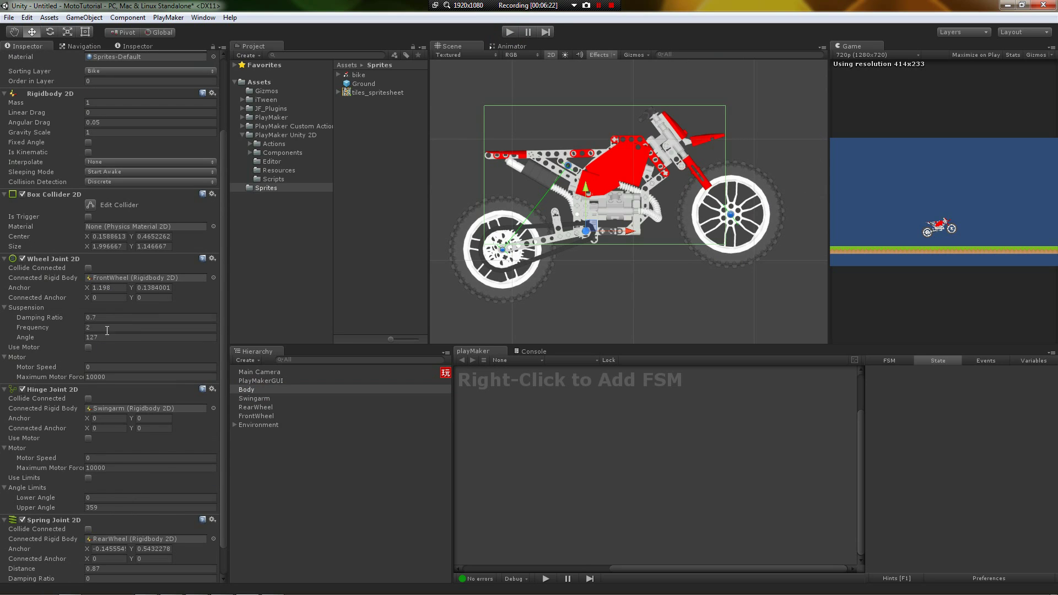
{"action": "left_click", "coordinate": [104, 327]}
Step: Test-run the bike watching the front wheel, then stop and recentre the view
{"action": "left_click", "coordinate": [509, 32]}
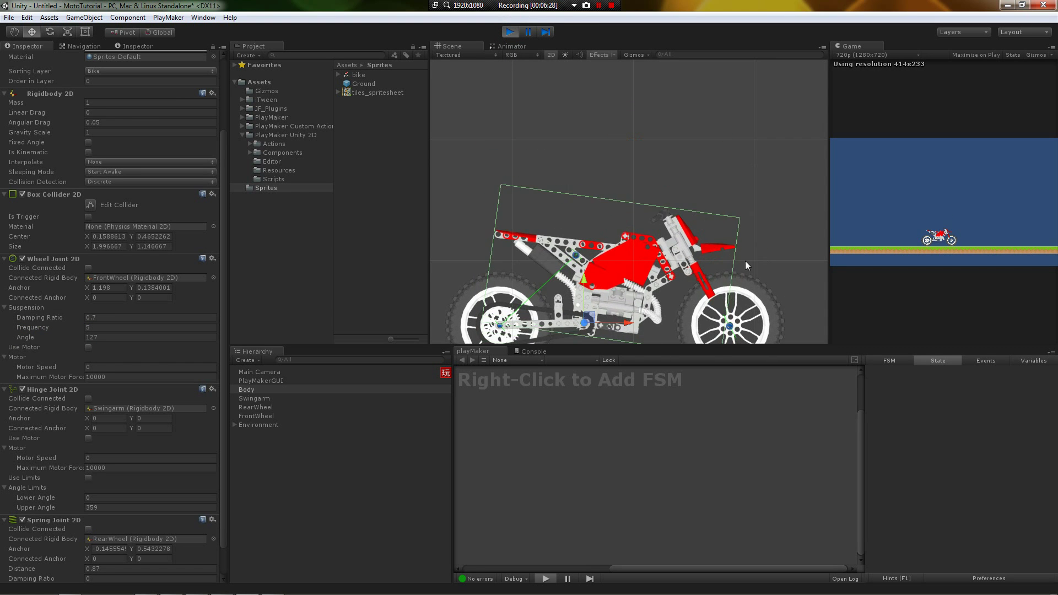
{"action": "left_click", "coordinate": [726, 238]}
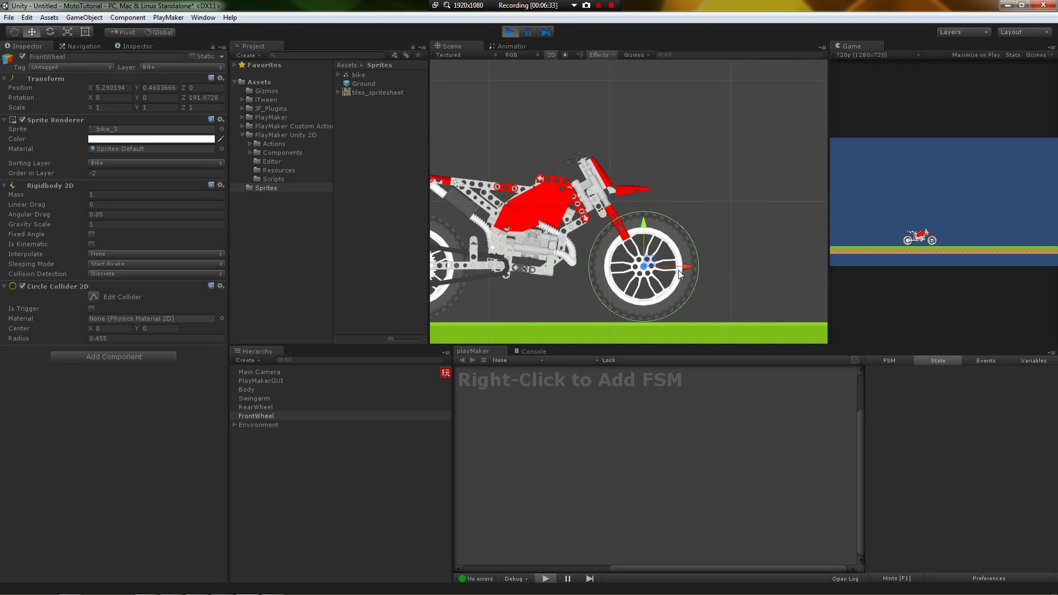
{"action": "middle_click_drag", "start_coordinate": [679, 270], "coordinate": [739, 261]}
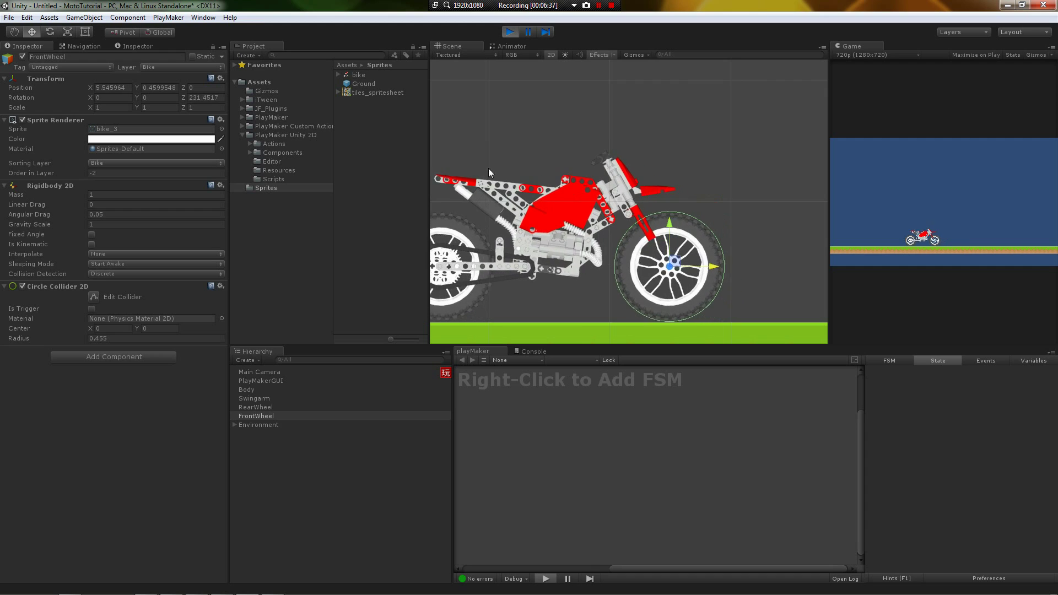
{"action": "left_click", "coordinate": [512, 32]}
{"action": "scroll", "coordinate": [596, 143], "scroll_direction": "down", "scroll_amount": 2}
{"action": "middle_click_drag", "start_coordinate": [596, 143], "coordinate": [595, 193]}
{"action": "left_click", "coordinate": [588, 134]}
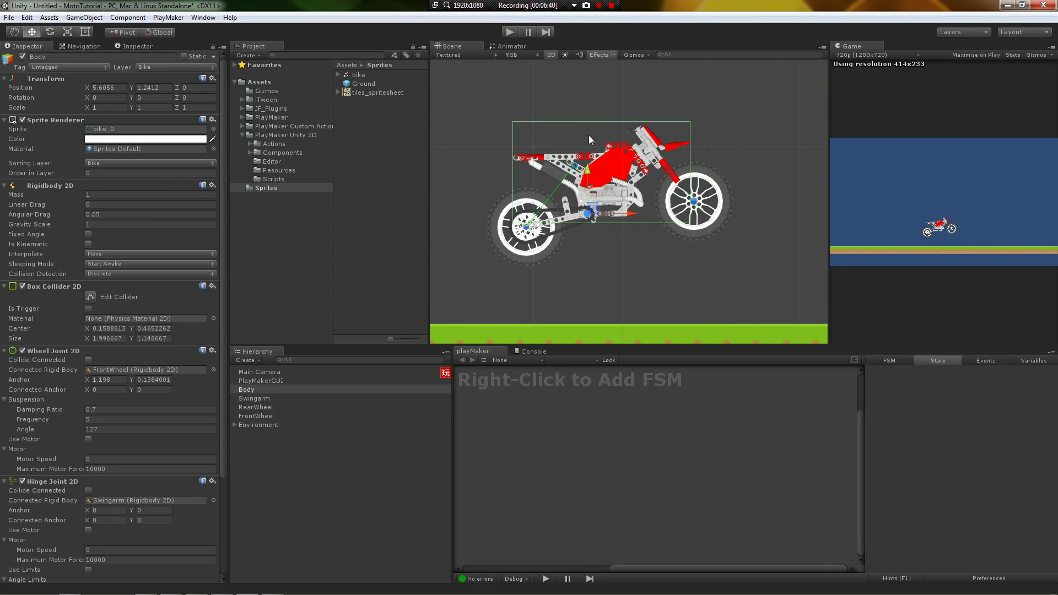
{"action": "left_click", "coordinate": [302, 398]}
{"action": "left_click", "coordinate": [287, 408]}
{"action": "left_click", "coordinate": [284, 415]}
{"action": "left_click", "coordinate": [285, 407]}
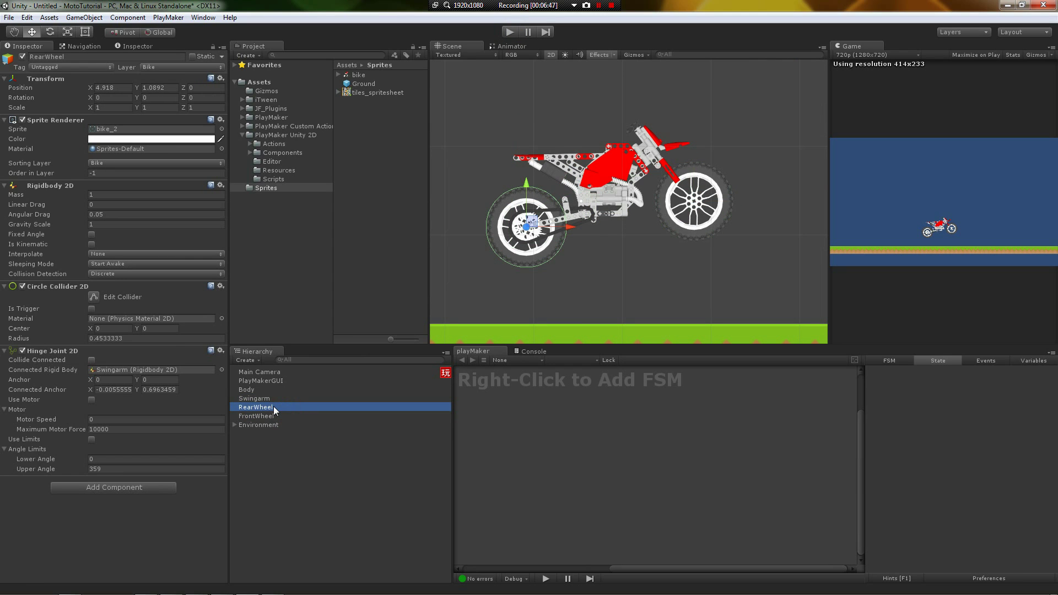
{"action": "left_click", "coordinate": [322, 466]}
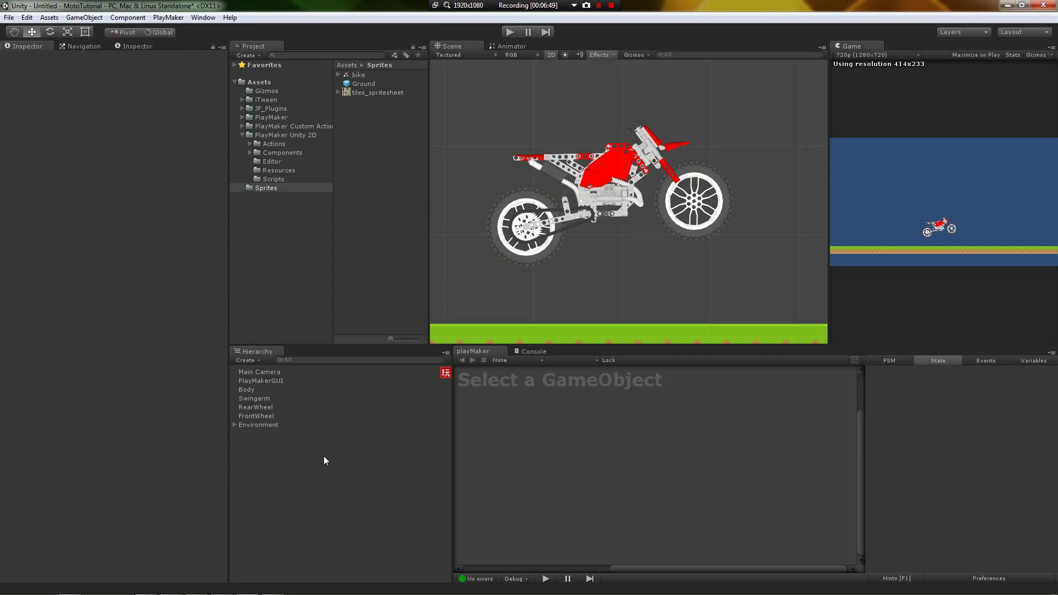